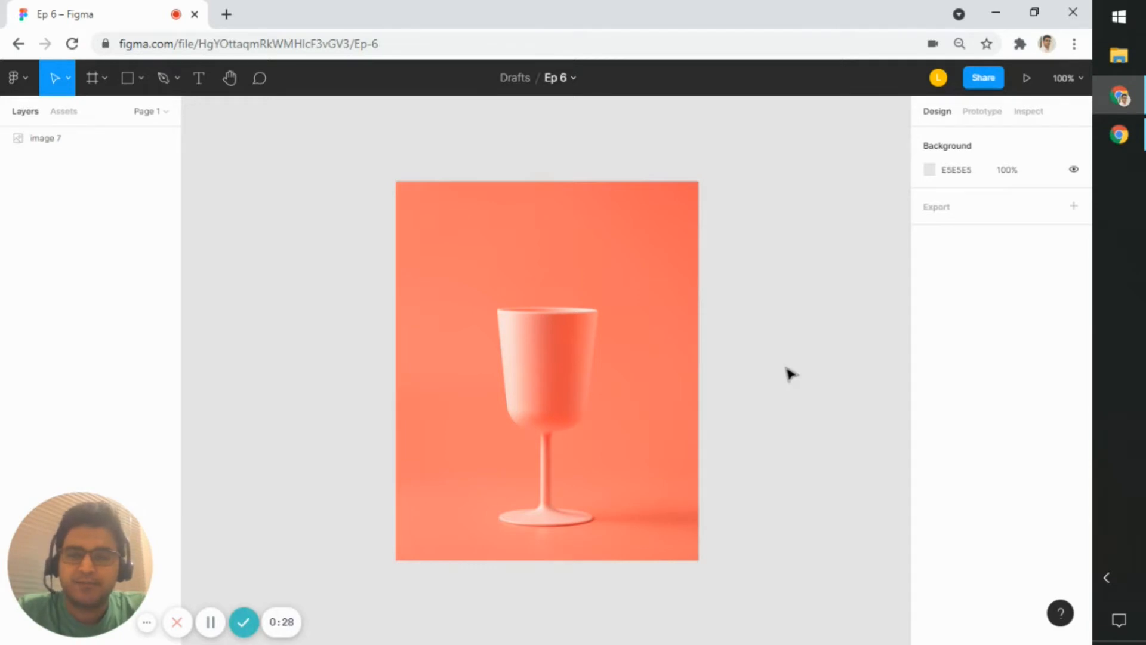
pyautogui.moveTo(799, 380); pyautogui.dragTo(778, 347)
pyautogui.scroll(1, 725, 389)
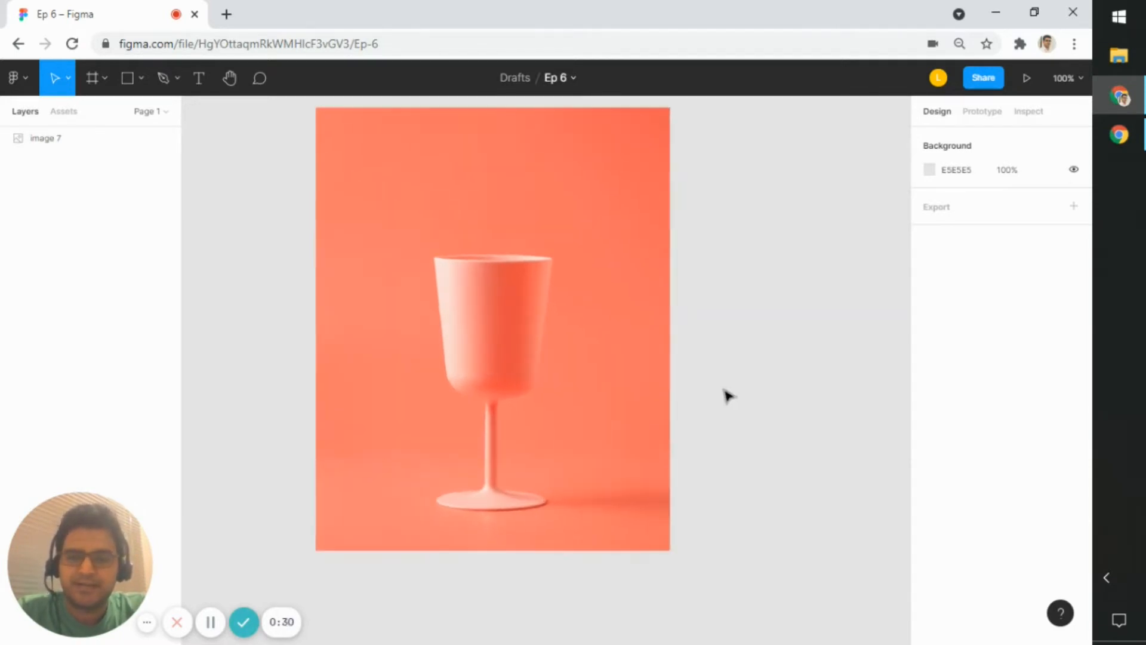
pyautogui.moveTo(741, 398); pyautogui.dragTo(826, 406)
pyautogui.scroll(1, 834, 439)
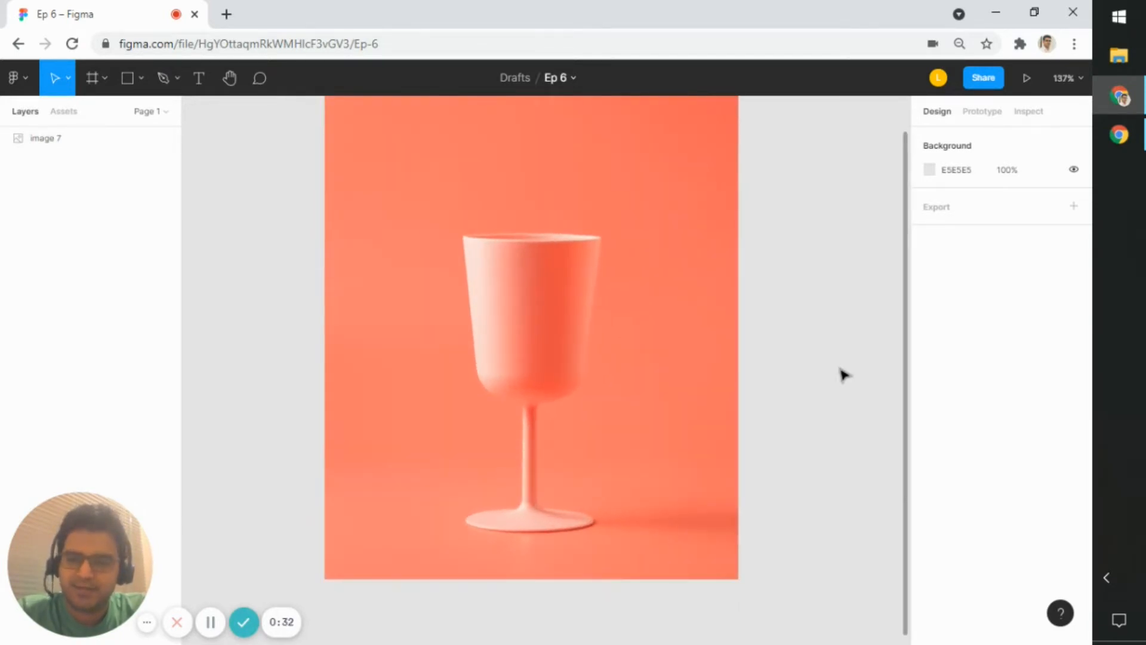
pyautogui.moveTo(839, 323); pyautogui.dragTo(858, 374)
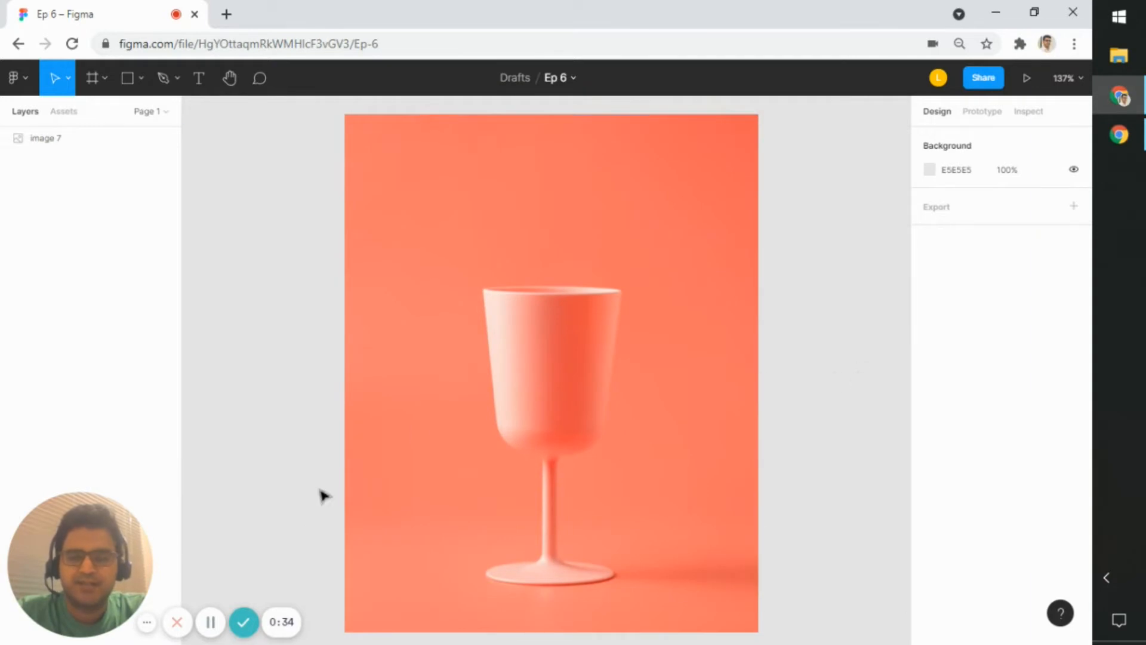
pyautogui.click(147, 622)
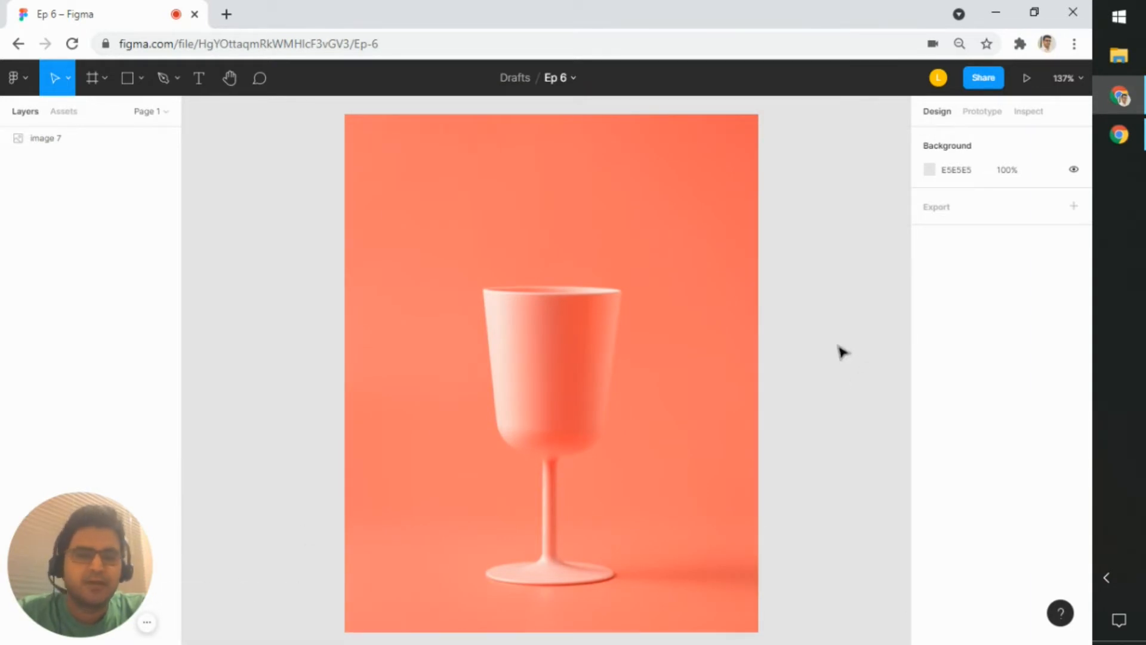
pyautogui.scroll(-1, 840, 376)
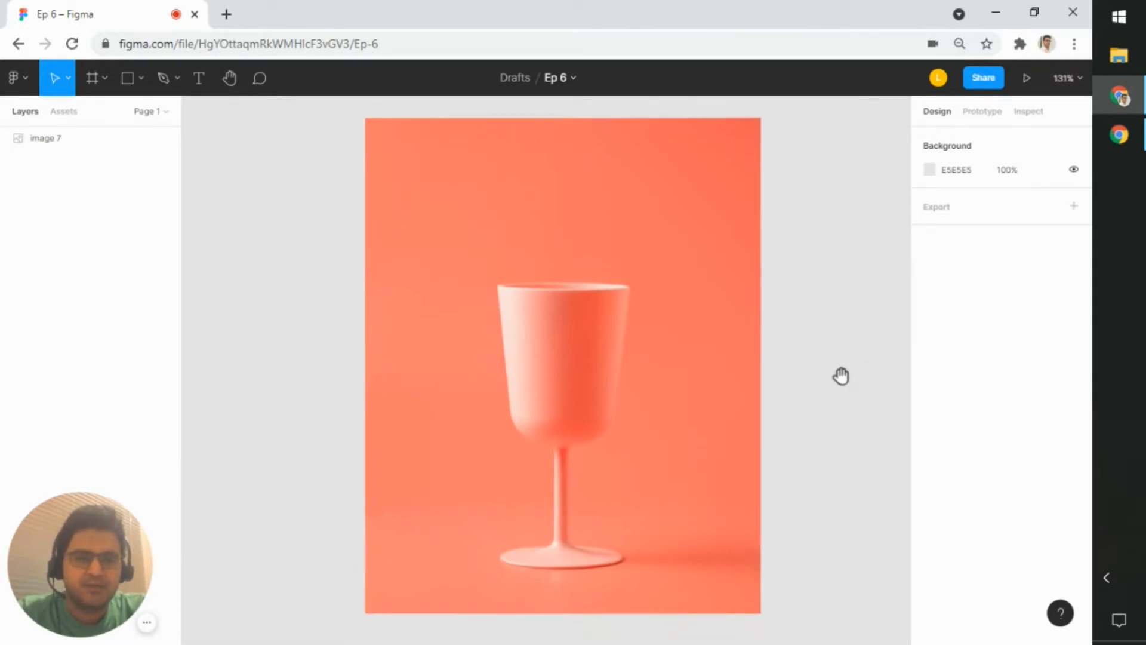
pyautogui.moveTo(842, 376); pyautogui.dragTo(839, 370)
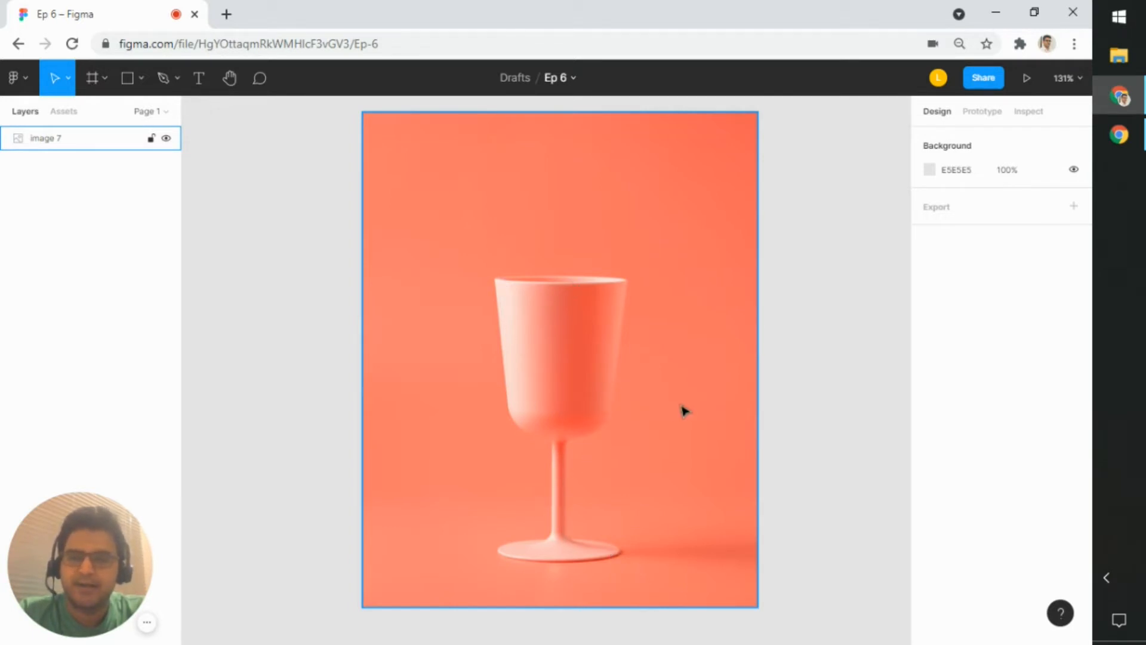
pyautogui.click(753, 394)
pyautogui.moveTo(788, 394); pyautogui.dragTo(764, 389)
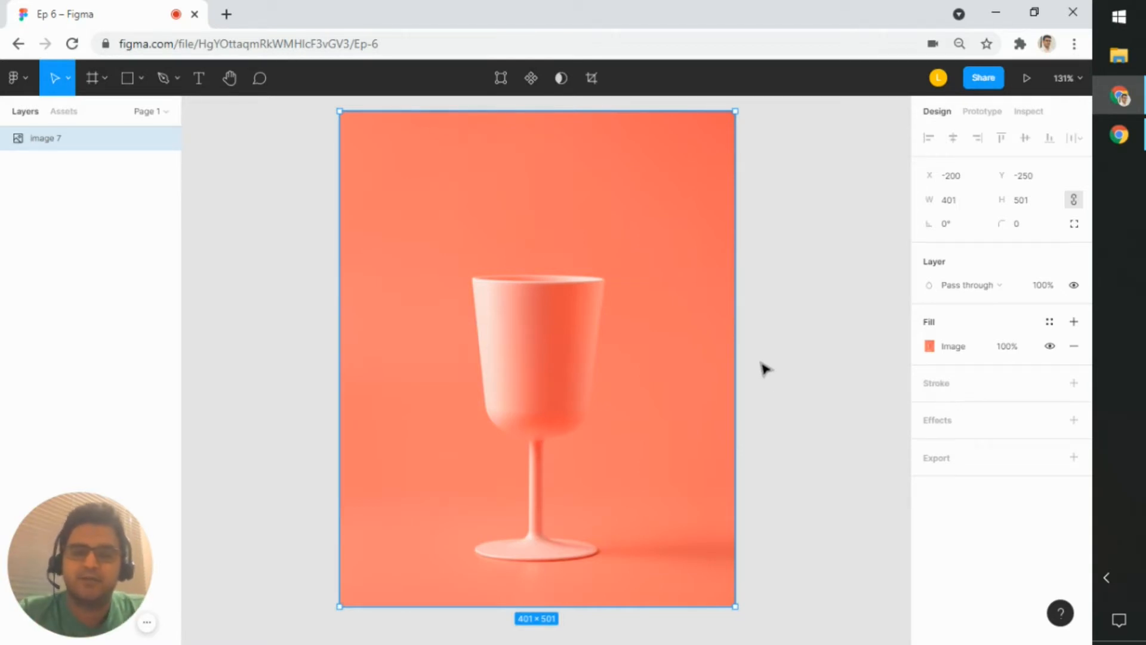
pyautogui.click(794, 286)
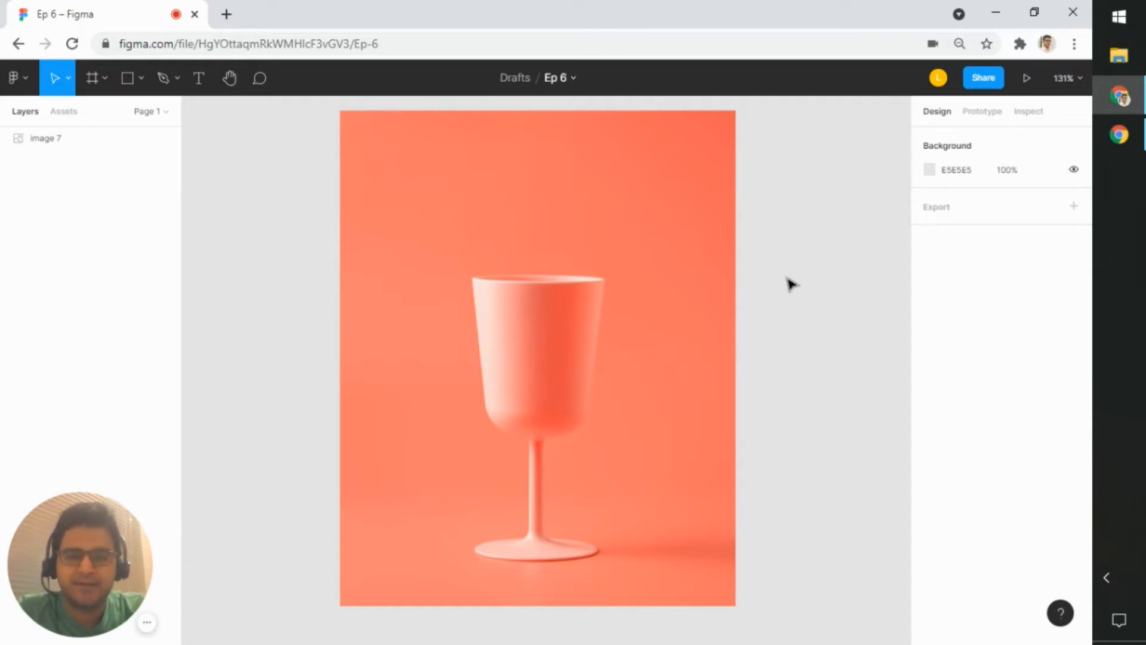
# Step: Set the glass reference image's fill opacity to 40%
pyautogui.moveTo(829, 338)
pyautogui.mouseDown()
pyautogui.moveTo(783, 325)
pyautogui.moveTo(834, 340)
pyautogui.mouseUp()
pyautogui.scroll(3, 623, 423)
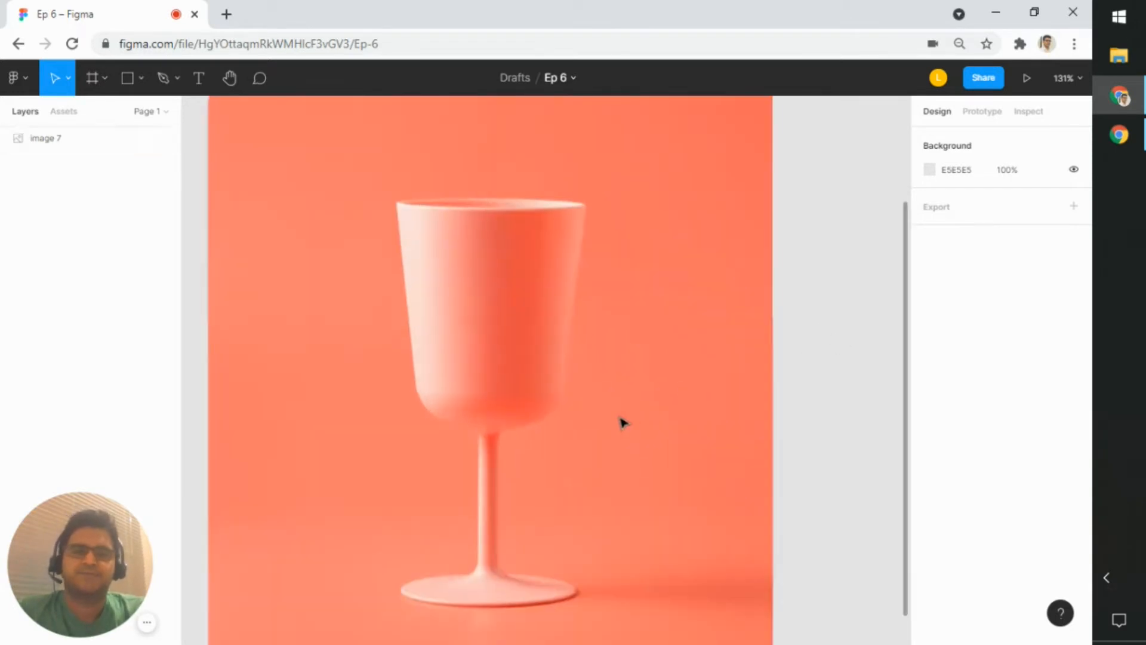
pyautogui.moveTo(800, 382); pyautogui.dragTo(848, 387)
pyautogui.click(811, 400)
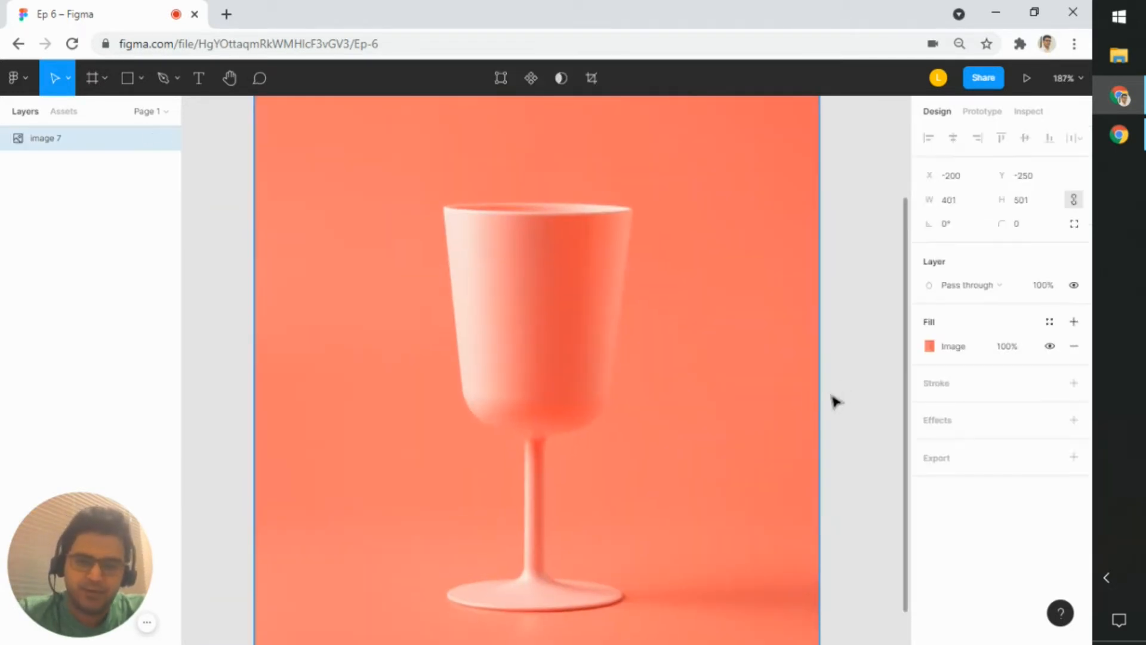
pyautogui.click(1006, 347)
pyautogui.write('4')
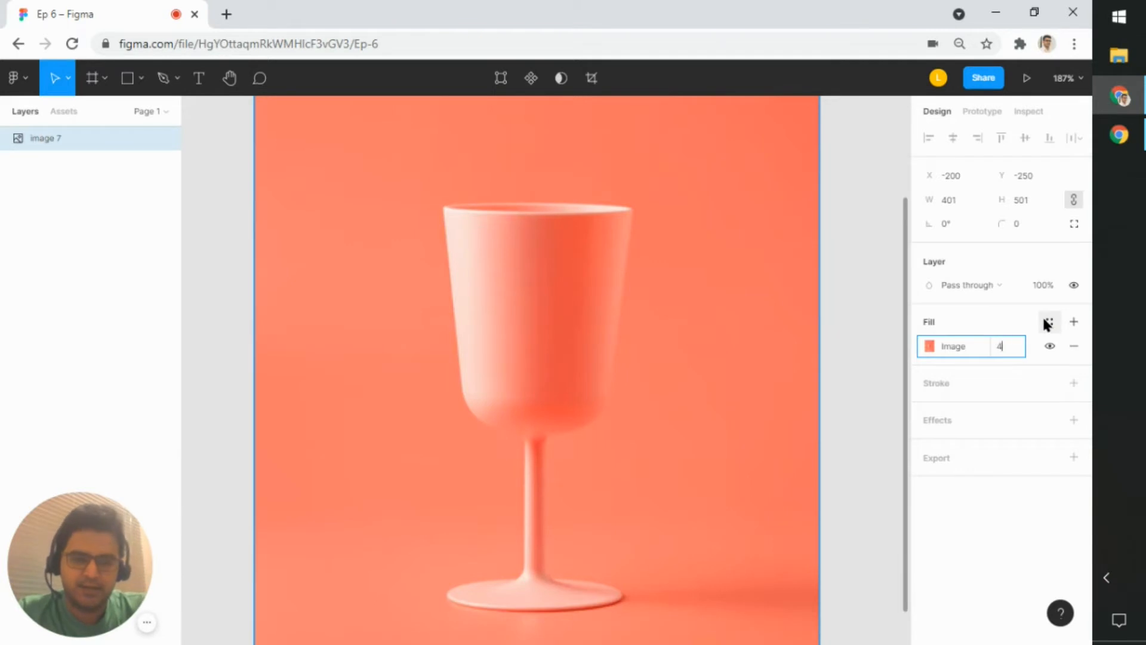
pyautogui.write('0')
pyautogui.press('Return')
pyautogui.click(888, 382)
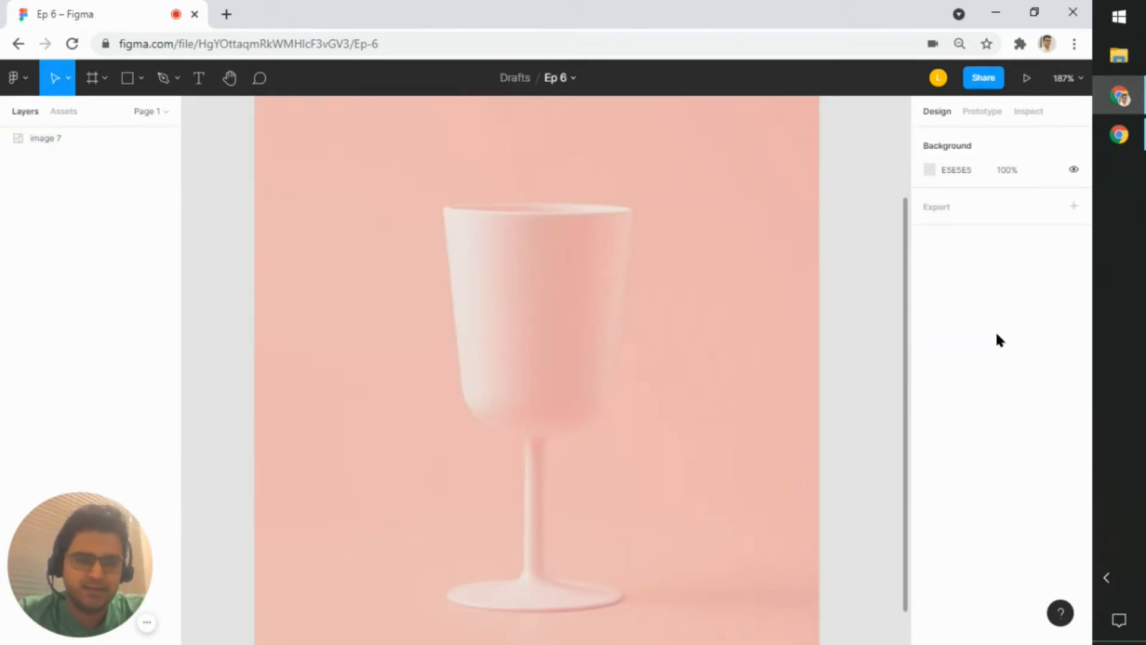
pyautogui.moveTo(845, 332); pyautogui.dragTo(819, 353)
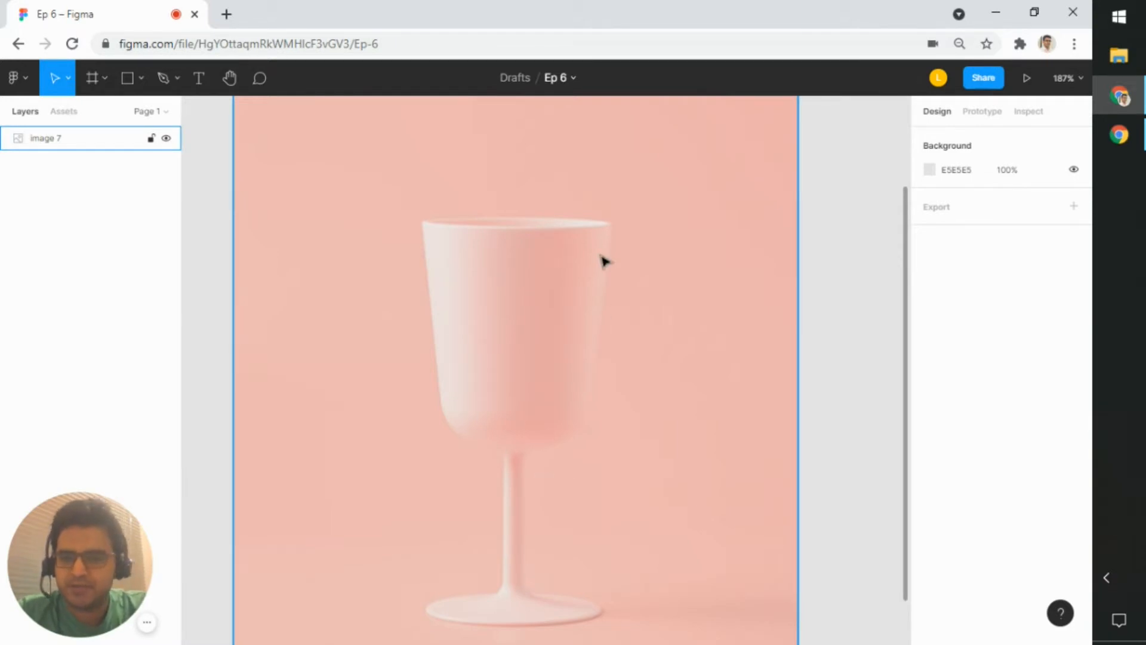
pyautogui.click(227, 115)
pyautogui.click(178, 79)
pyautogui.click(335, 120)
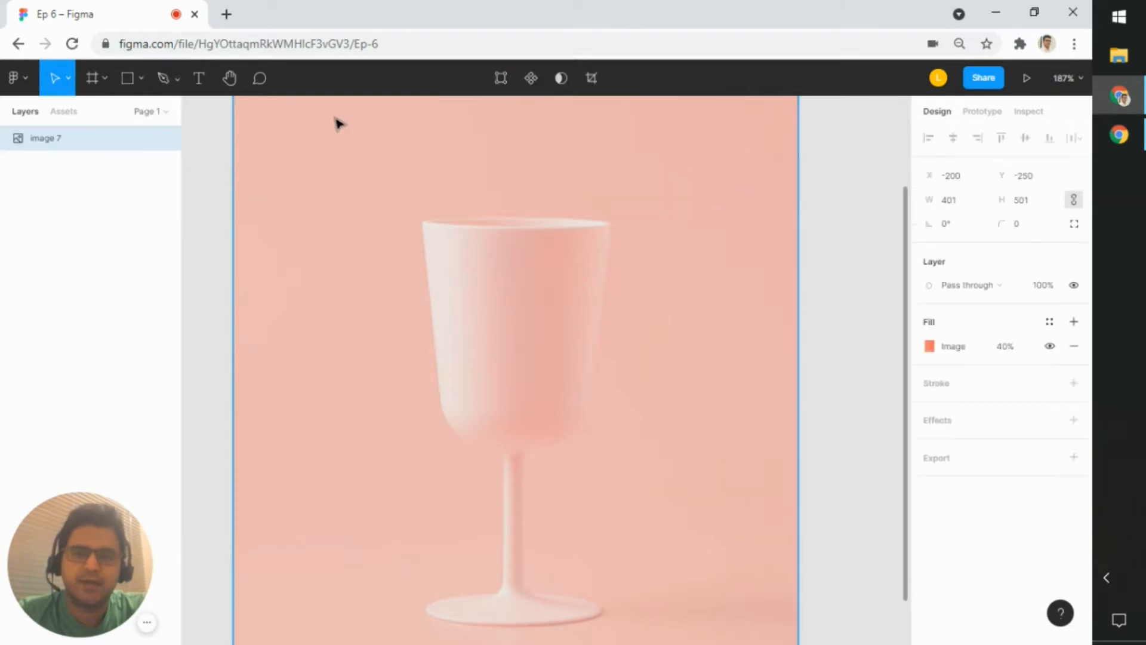
pyautogui.click(141, 79)
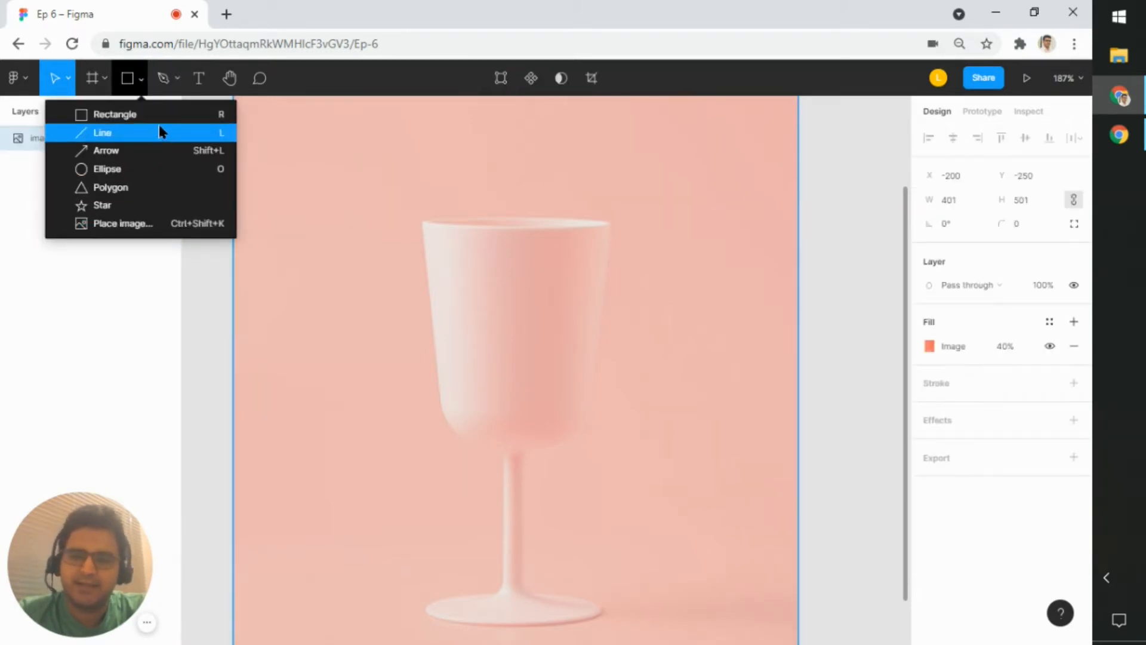
pyautogui.click(425, 289)
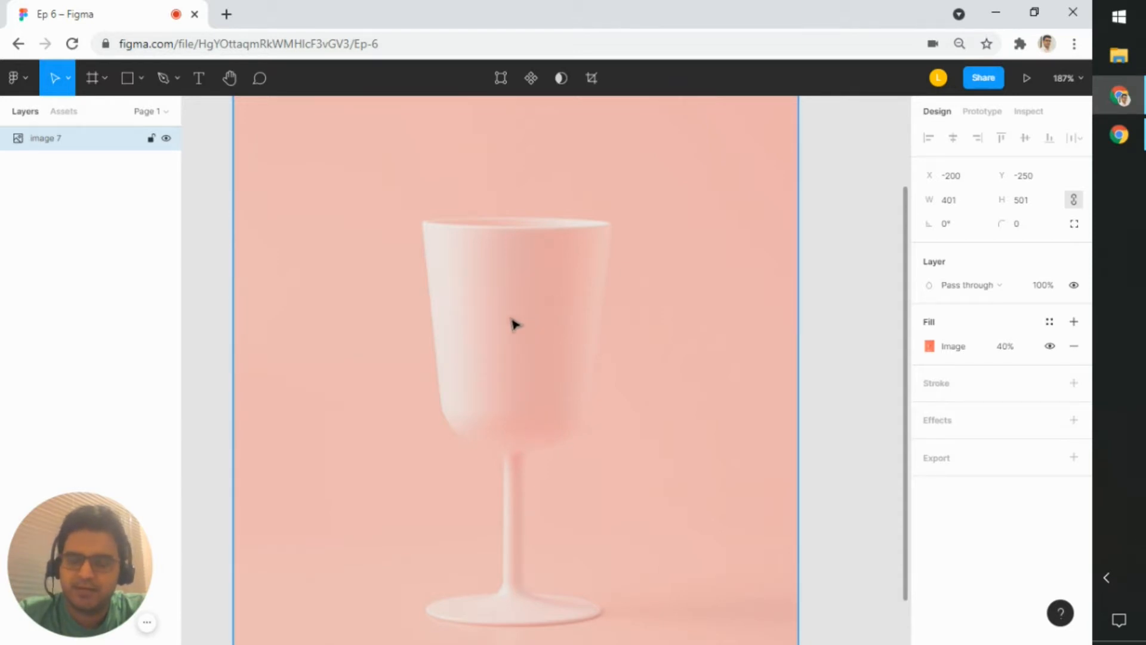
# Step: Draw a rectangle of about 139 × 169 over the glass's bowl and move it beside the glass
pyautogui.click(141, 78)
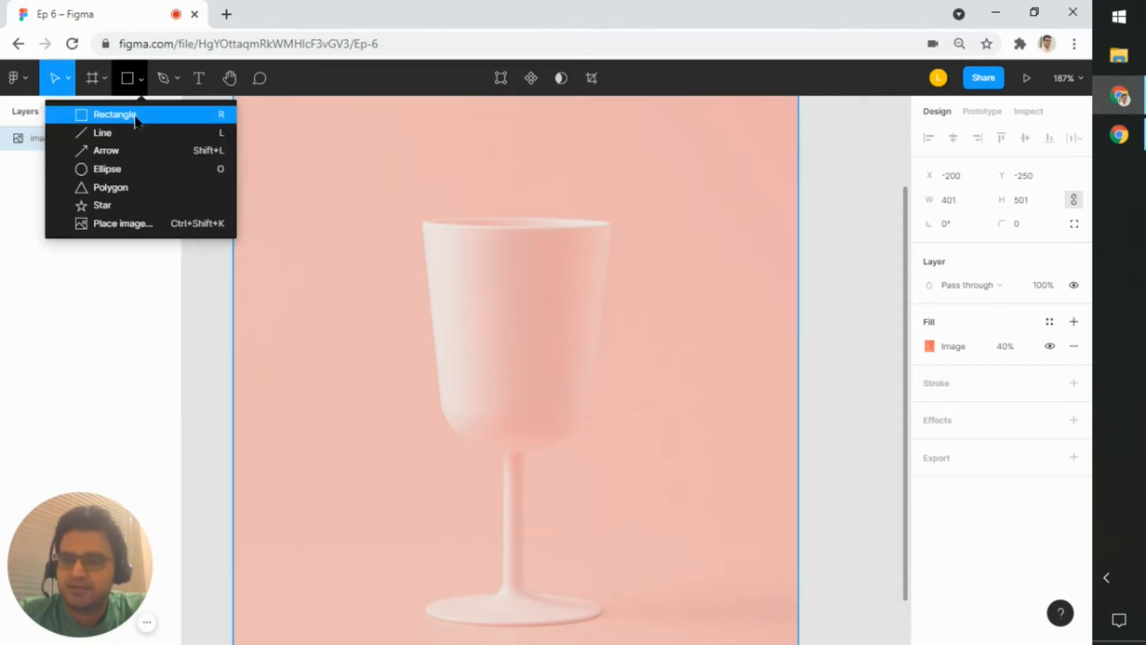
pyautogui.click(115, 113)
pyautogui.moveTo(420, 223)
pyautogui.mouseDown()
pyautogui.moveTo(460, 398)
pyautogui.moveTo(600, 448)
pyautogui.moveTo(608, 471)
pyautogui.moveTo(617, 466)
pyautogui.mouseUp()
pyautogui.moveTo(574, 391)
pyautogui.mouseDown()
pyautogui.moveTo(625, 376)
pyautogui.moveTo(747, 375)
pyautogui.moveTo(747, 336)
pyautogui.mouseUp()
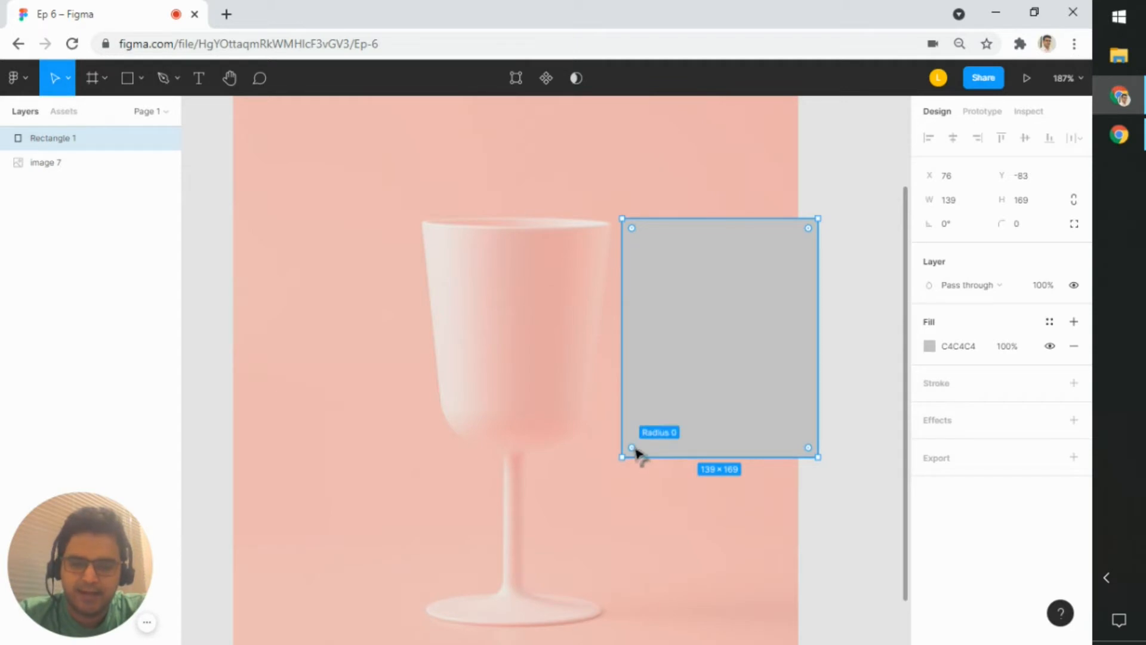
# Step: Round only the rectangle's bottom-left corner, trying a radius of 150 before setting it to 60
pyautogui.moveTo(637, 453); pyautogui.dragTo(679, 411)
pyautogui.click(1018, 248)
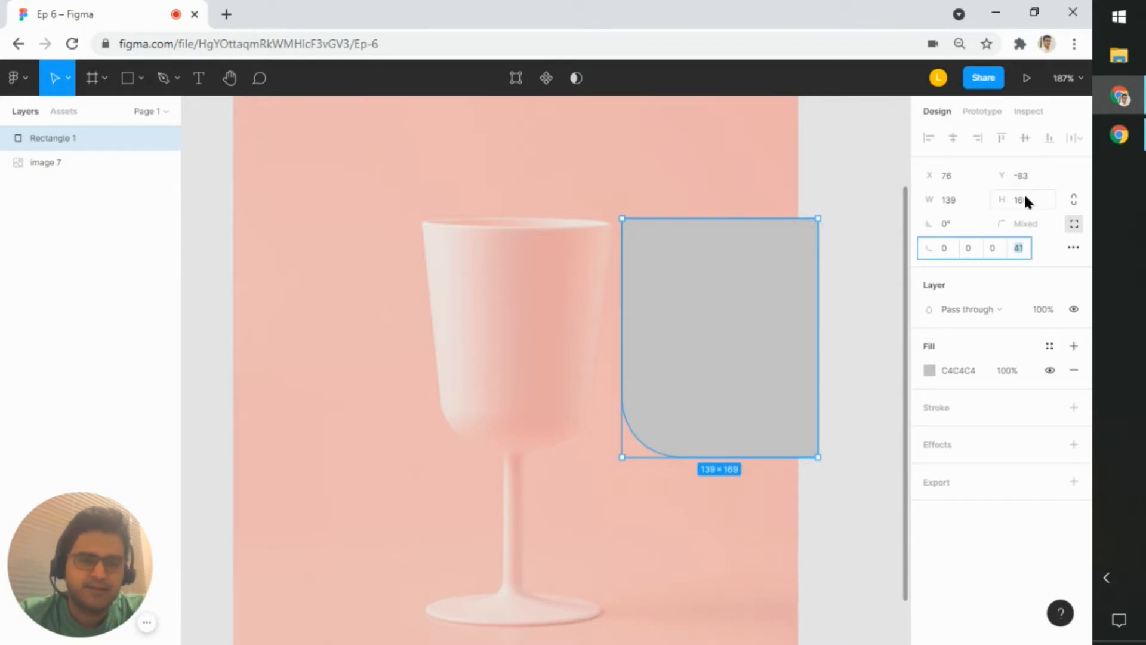
pyautogui.write('150')
pyautogui.press('Return')
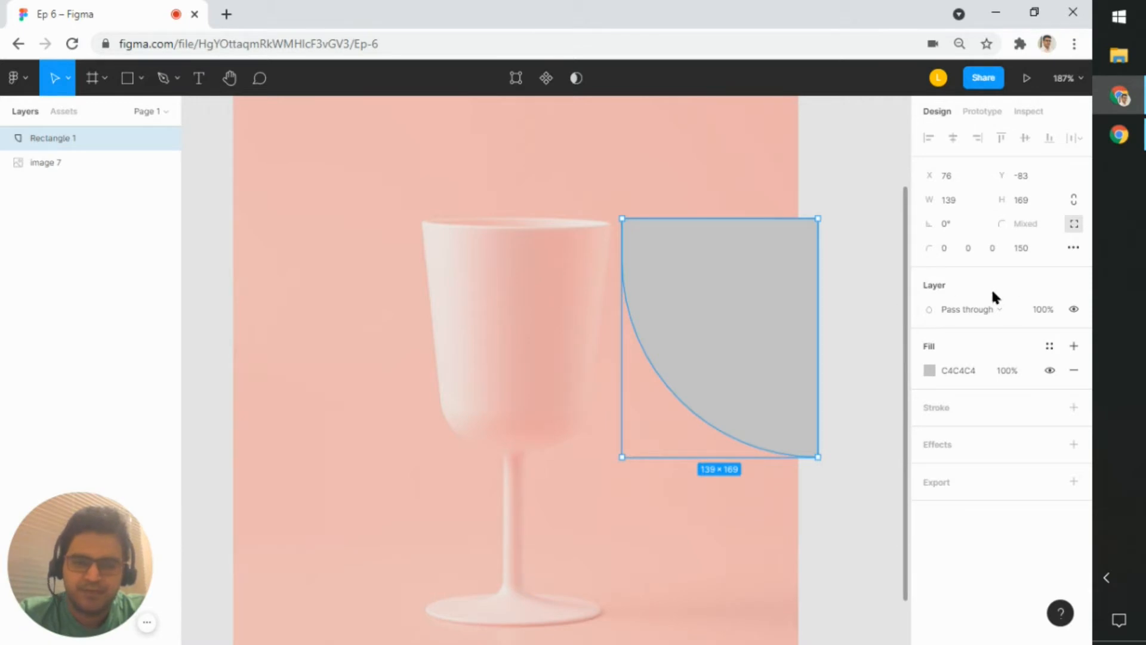
pyautogui.click(1022, 248)
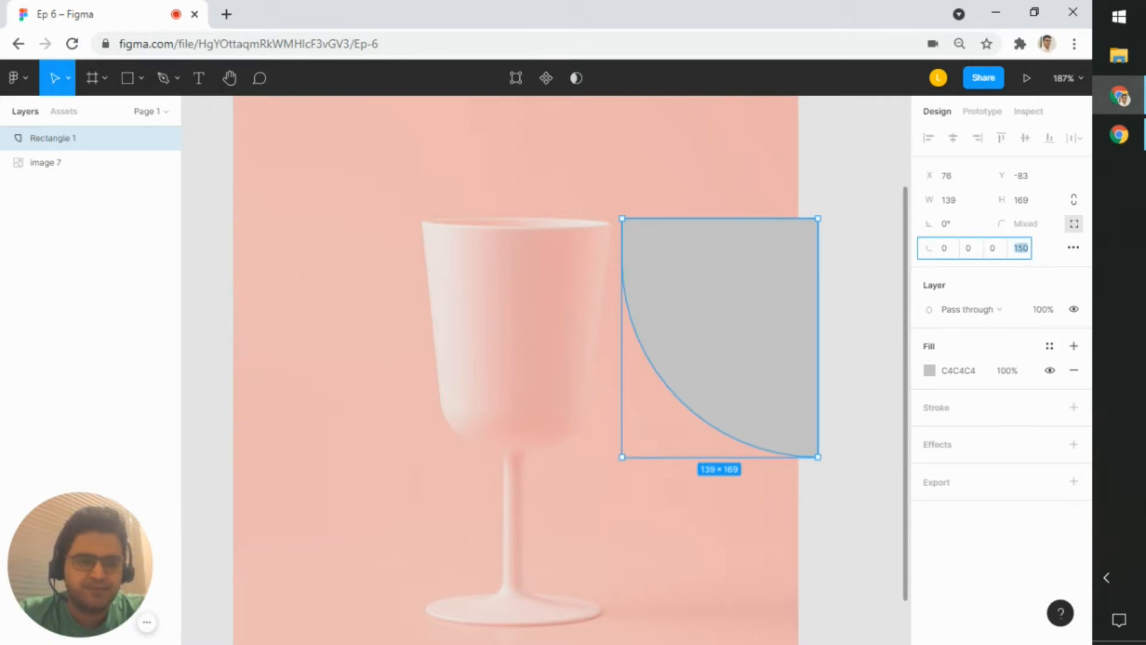
pyautogui.write('60')
pyautogui.press('Return')
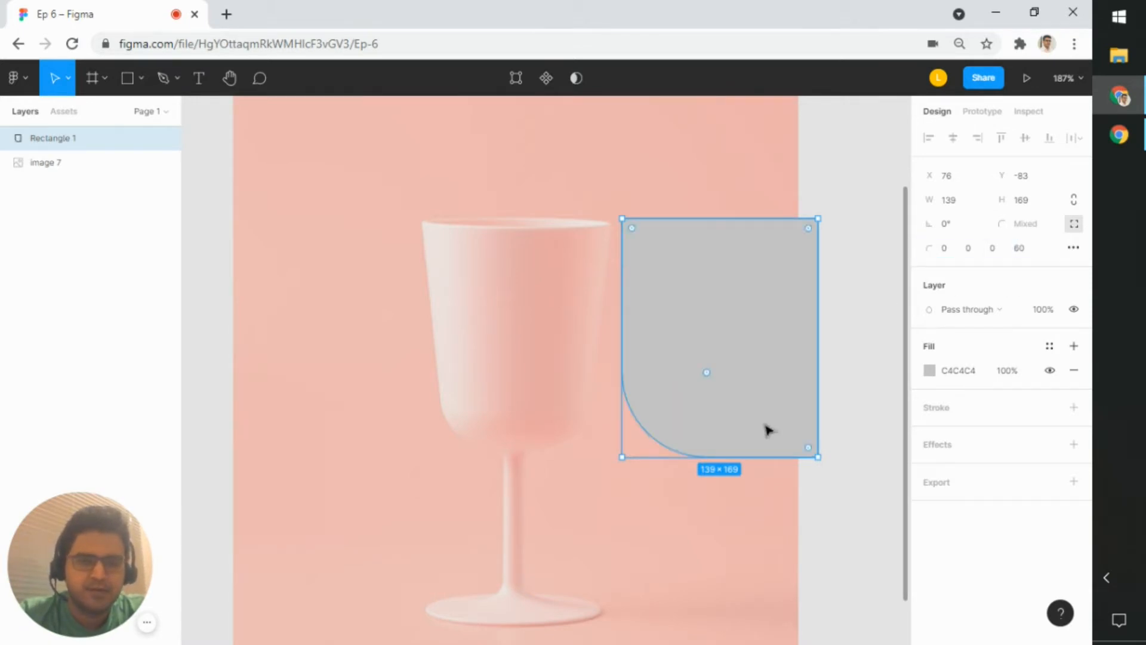
# Step: Set the rectangle's bottom-right corner radius to 60, leaving both top corners square
pyautogui.click(947, 246)
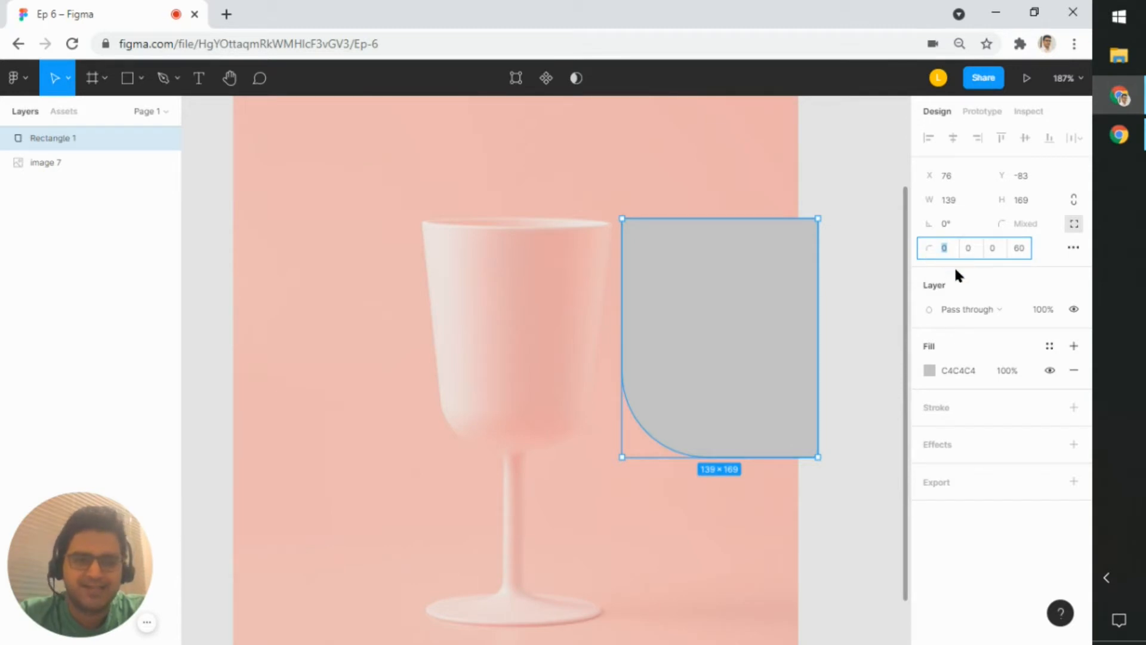
pyautogui.click(969, 247)
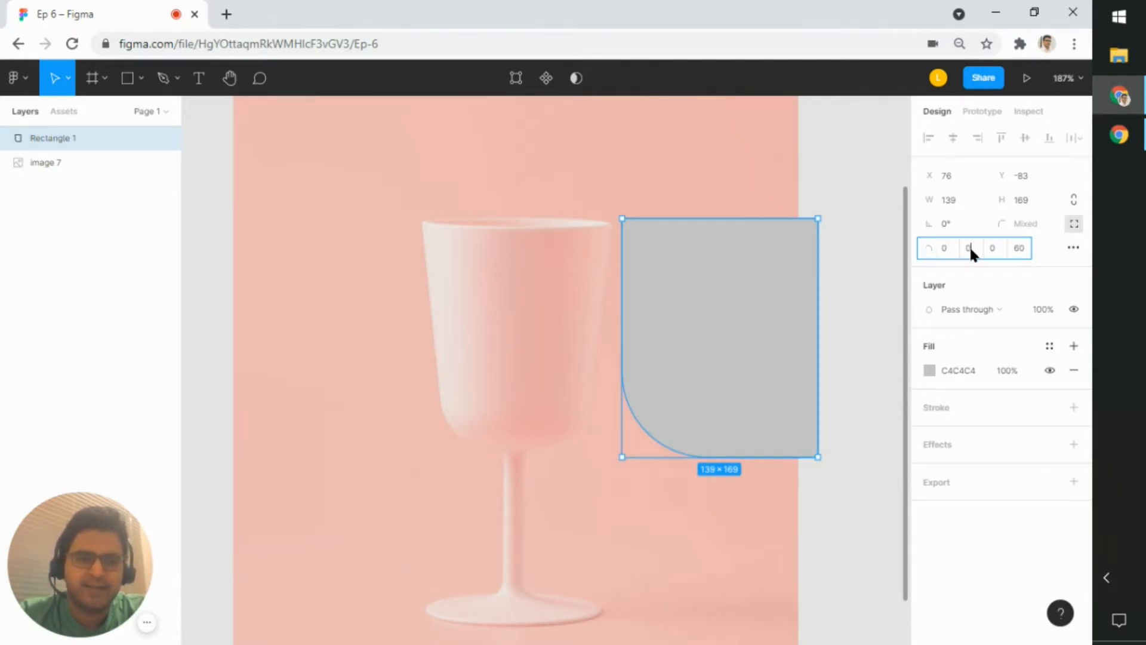
pyautogui.click(1019, 250)
pyautogui.click(954, 254)
pyautogui.click(993, 249)
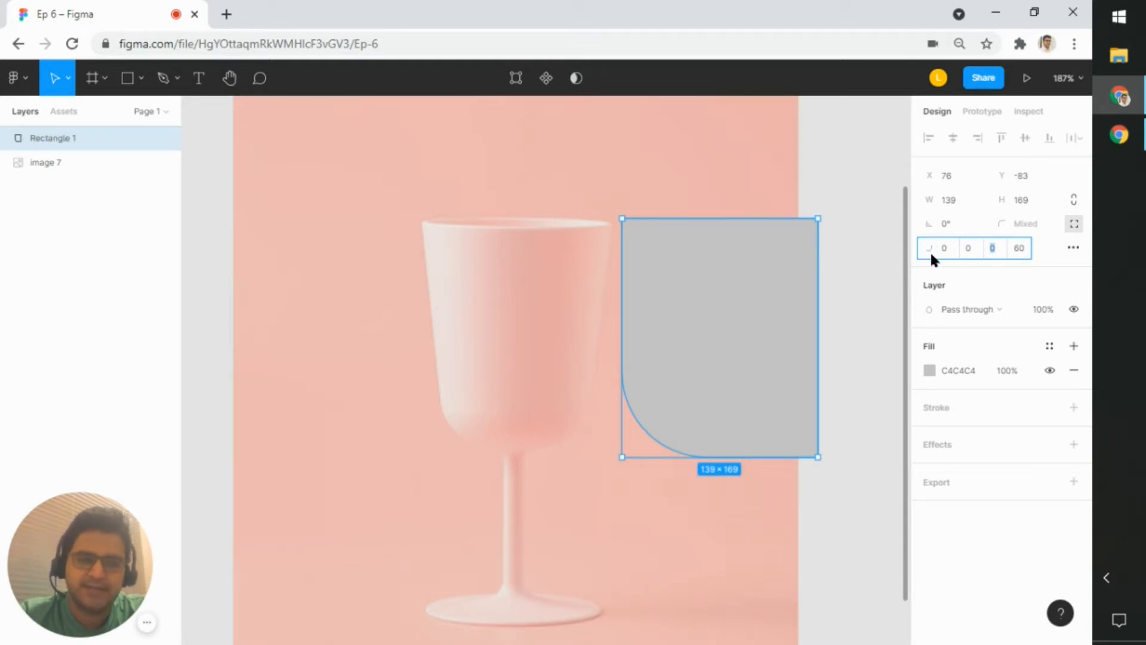
pyautogui.click(950, 248)
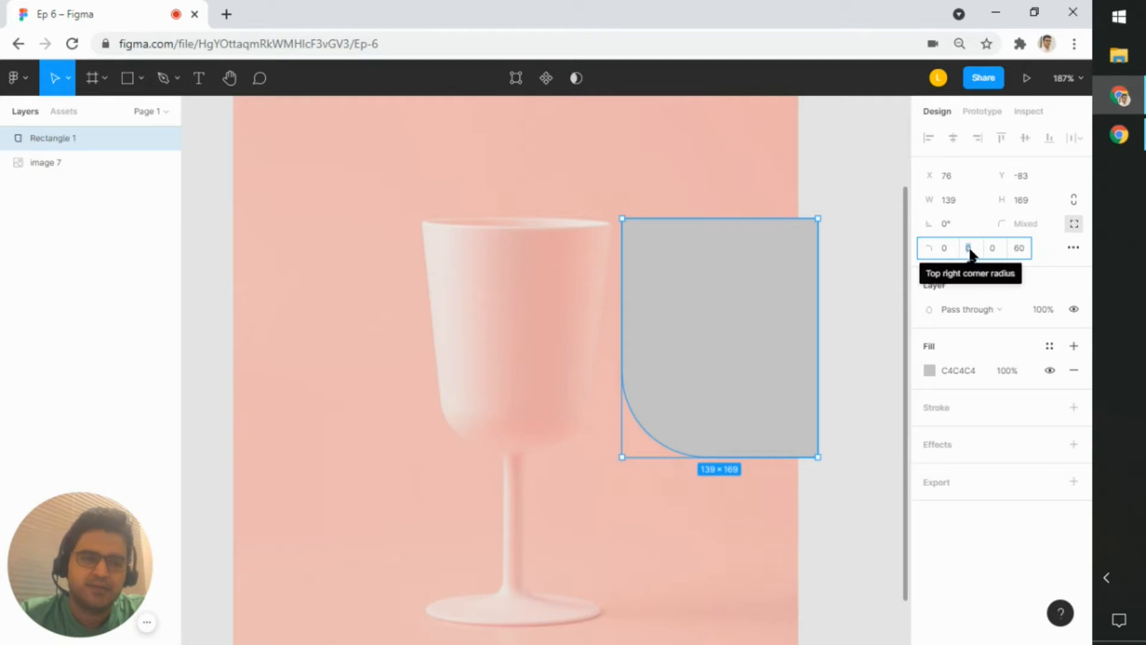
pyautogui.click(988, 249)
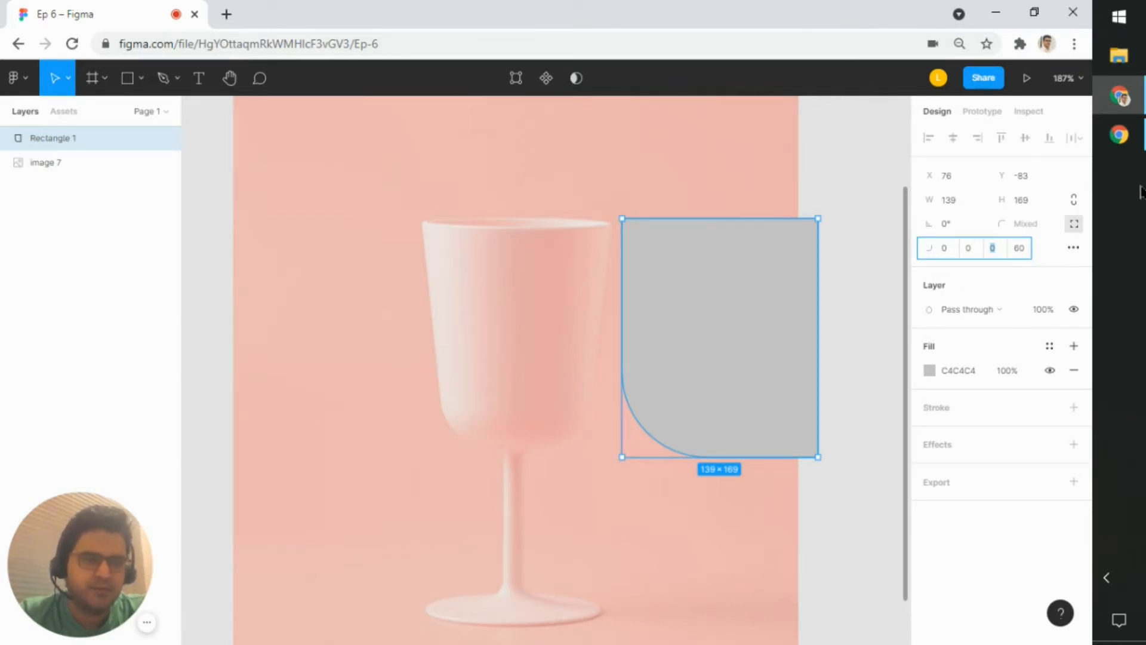
pyautogui.write('60')
pyautogui.press('Tab')
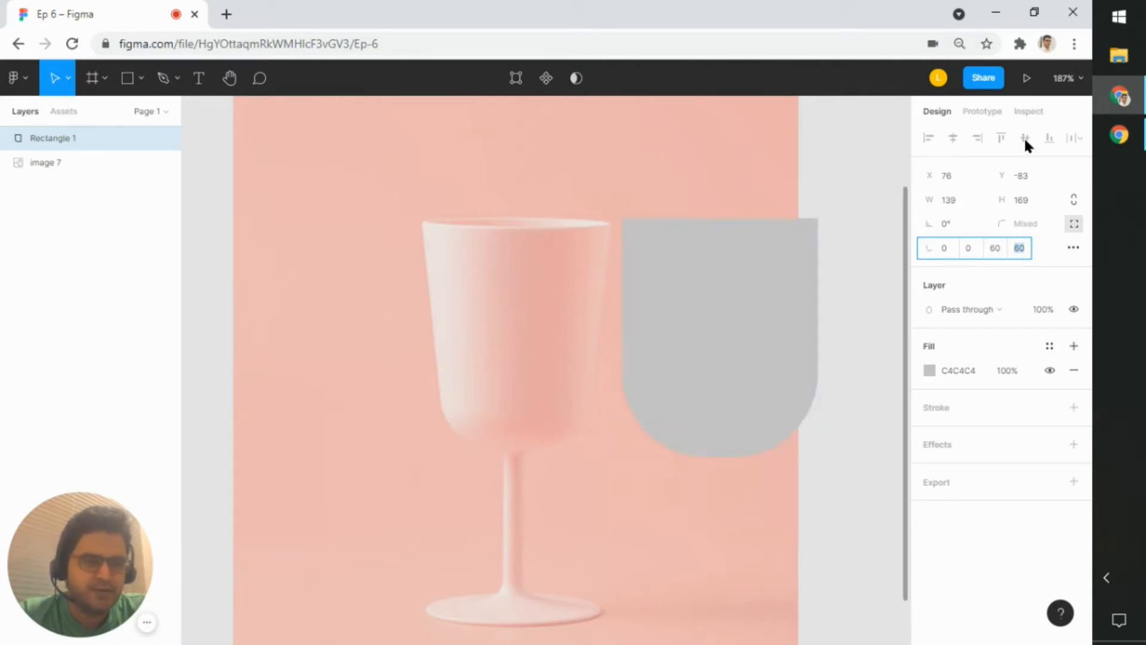
pyautogui.moveTo(781, 323)
pyautogui.mouseDown()
pyautogui.moveTo(778, 344)
pyautogui.moveTo(783, 326)
pyautogui.mouseUp()
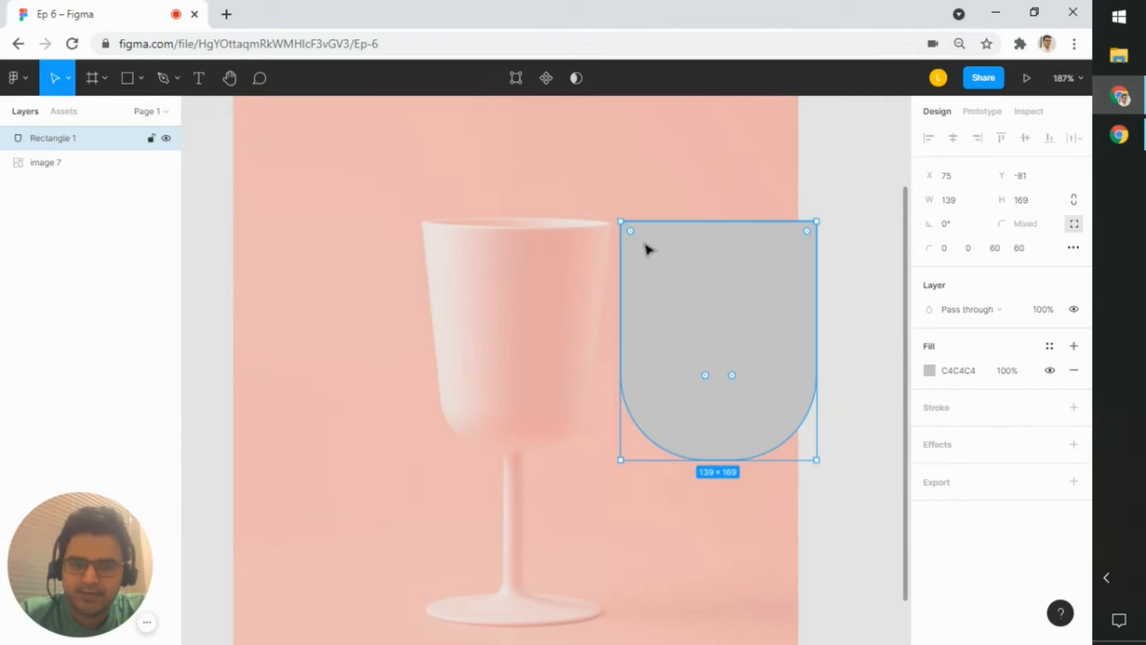
# Step: Taper the rectangle into a cup shape by moving its top-left point outward to about X 54 and its top-right point to about X 237
pyautogui.doubleClick(760, 286)
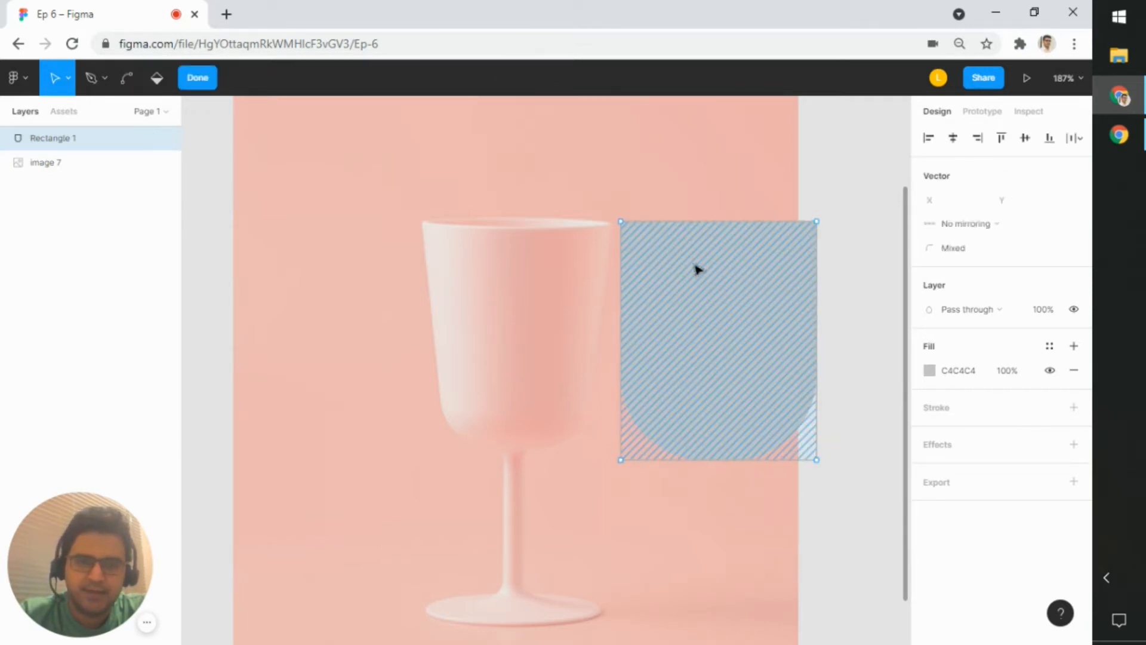
pyautogui.moveTo(623, 225); pyautogui.dragTo(594, 227)
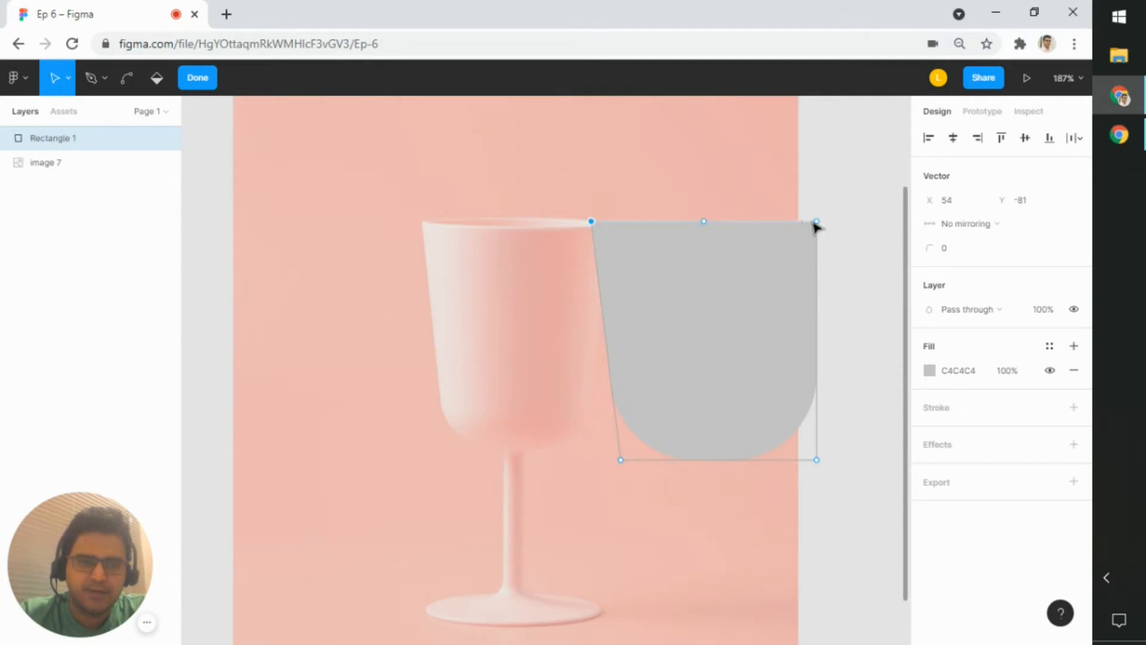
pyautogui.moveTo(821, 225); pyautogui.dragTo(851, 225)
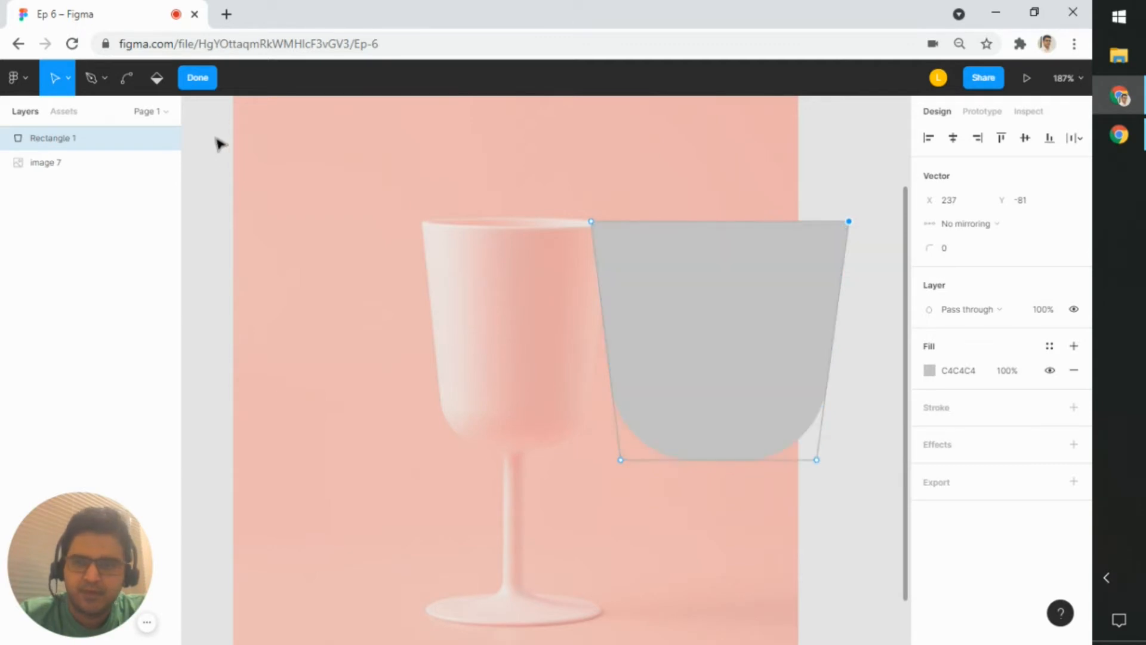
pyautogui.press('Escape')
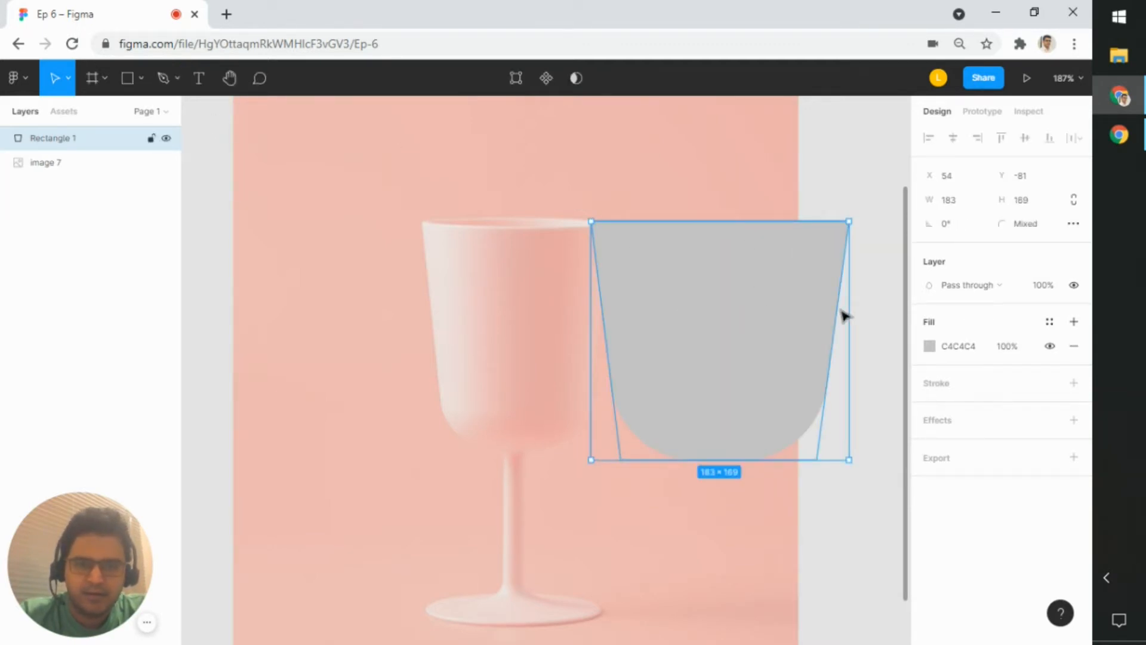
# Step: Narrow the cup shape to about 168 wide and move it to about X 63, Y -90
pyautogui.moveTo(854, 312); pyautogui.dragTo(825, 310)
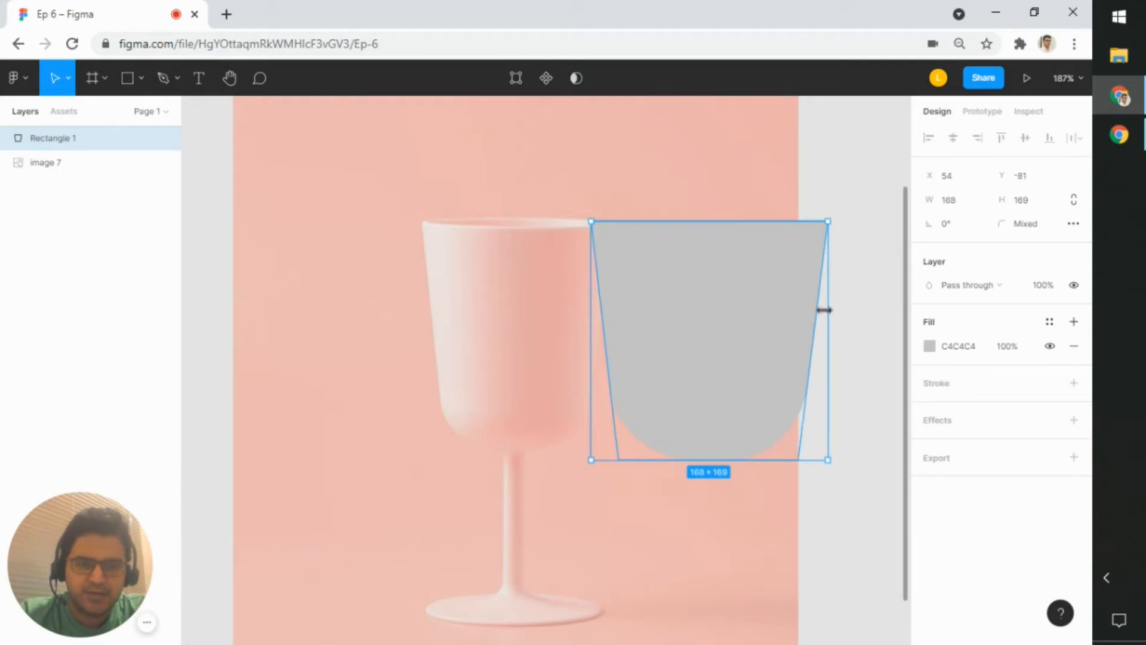
pyautogui.moveTo(743, 309); pyautogui.dragTo(766, 295)
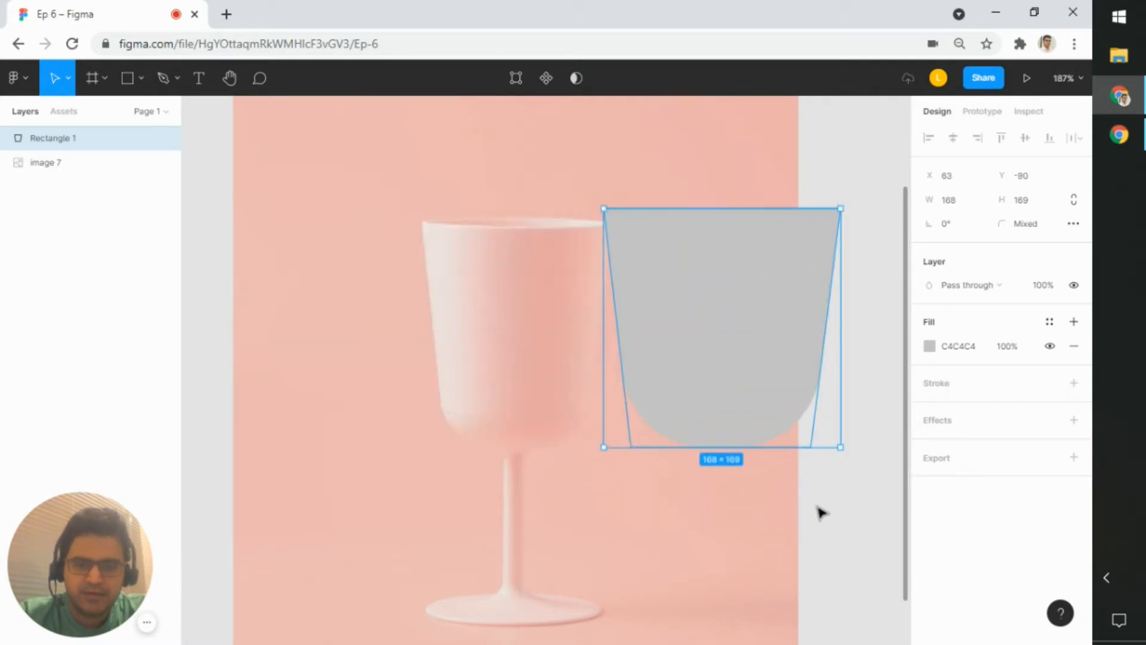
# Step: Move the cup shape away from the photographed glass to about X 174, Y -91 and fill it with red FD2525
pyautogui.moveTo(820, 512); pyautogui.dragTo(667, 475)
pyautogui.moveTo(670, 305); pyautogui.dragTo(830, 305)
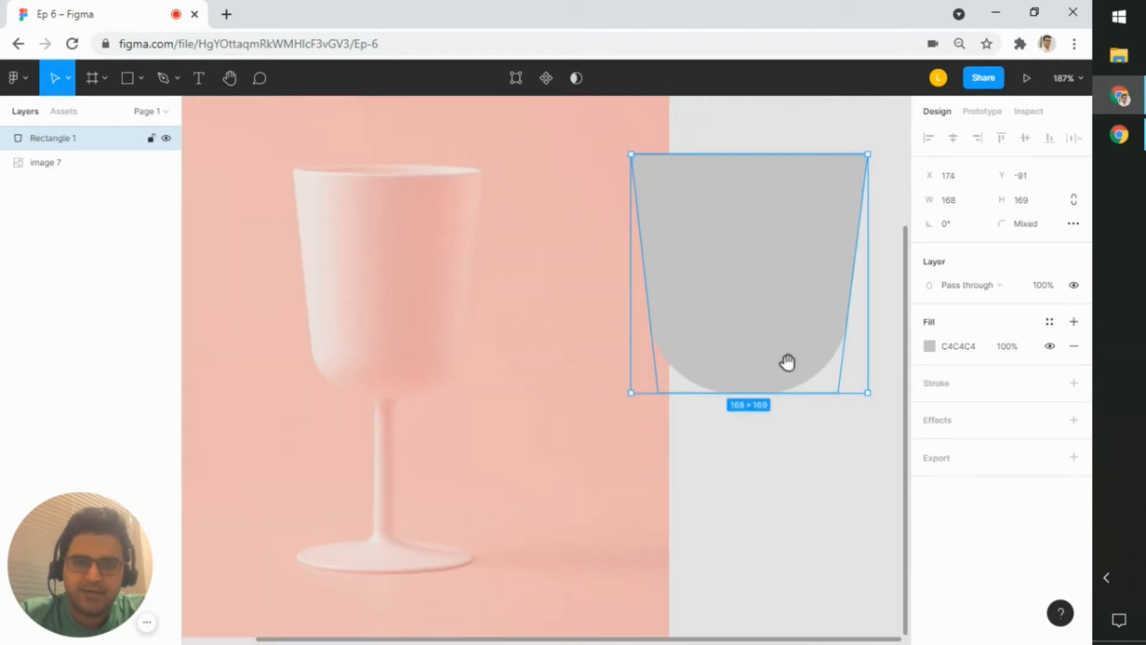
pyautogui.moveTo(783, 528); pyautogui.dragTo(757, 533)
pyautogui.click(928, 346)
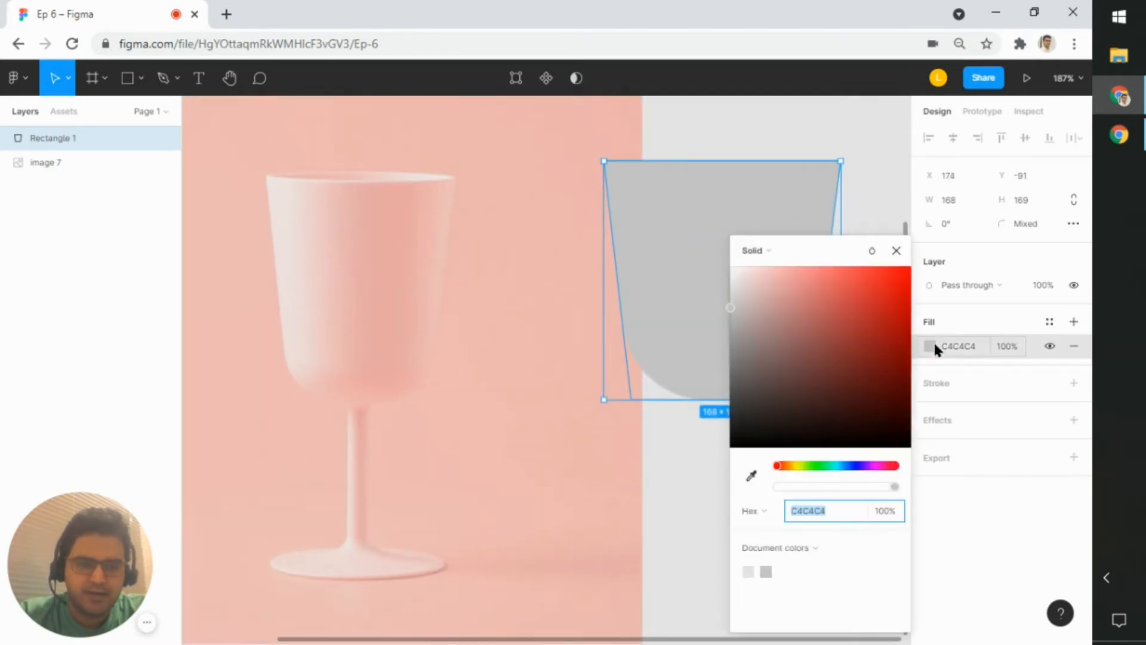
pyautogui.moveTo(834, 305); pyautogui.dragTo(888, 269)
pyautogui.click(642, 479)
pyautogui.moveTo(751, 479); pyautogui.dragTo(732, 491)
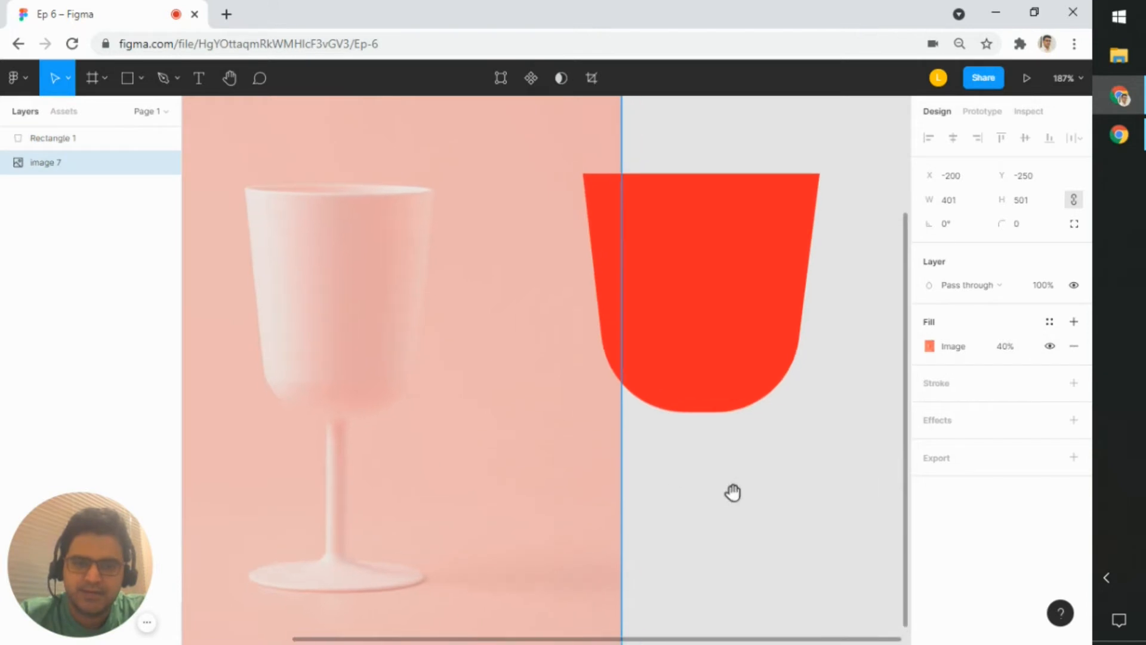
# Step: Move the cup shape to about X 108, Y -83 and shrink it from its bottom-right corner to about 167 high
pyautogui.moveTo(726, 363); pyautogui.dragTo(632, 373)
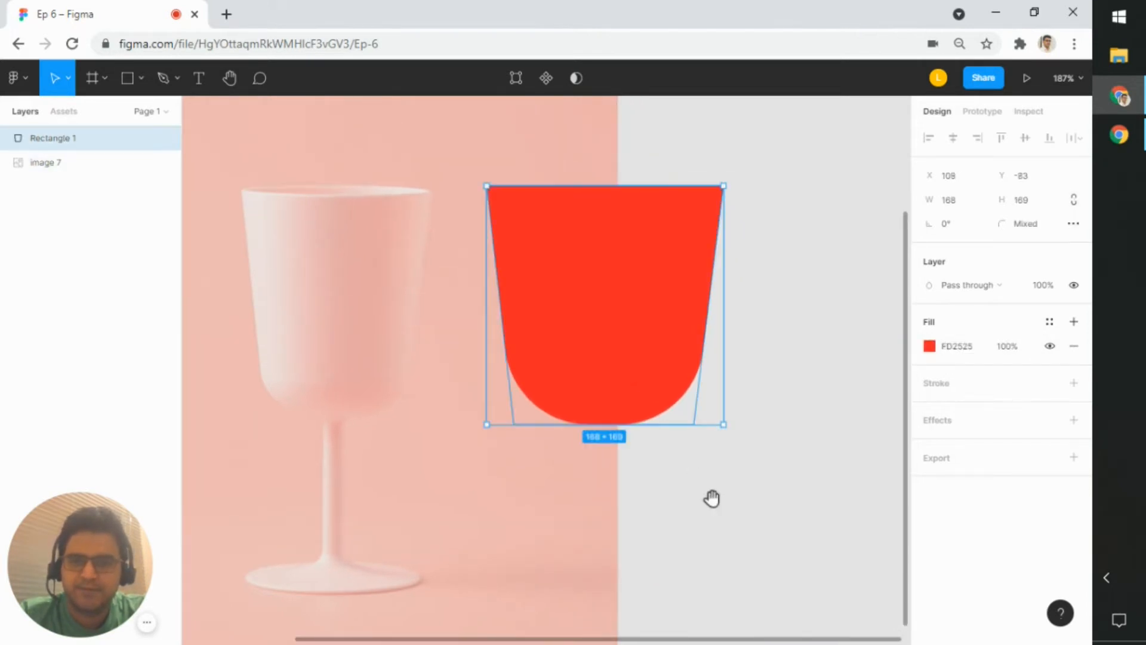
pyautogui.moveTo(711, 497); pyautogui.dragTo(778, 509)
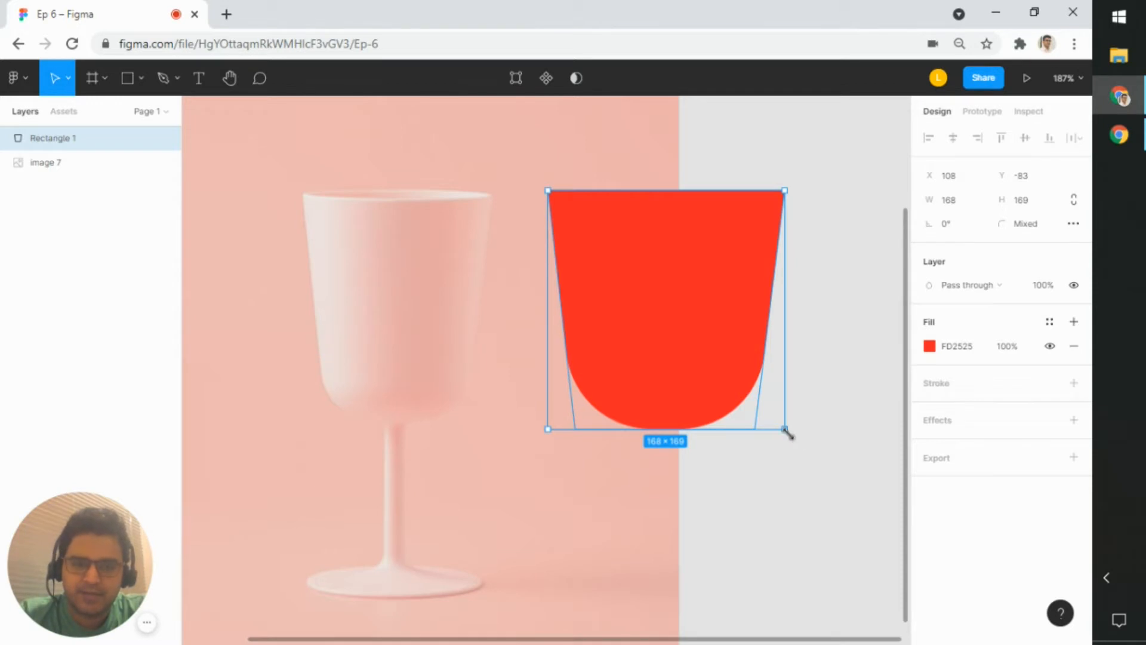
pyautogui.moveTo(786, 430); pyautogui.dragTo(749, 426)
pyautogui.click(766, 419)
# Step: Widen the cup's rim to about 152 by moving its top-left point to about X 103.5 and its top-right point outward
pyautogui.doubleClick(691, 251)
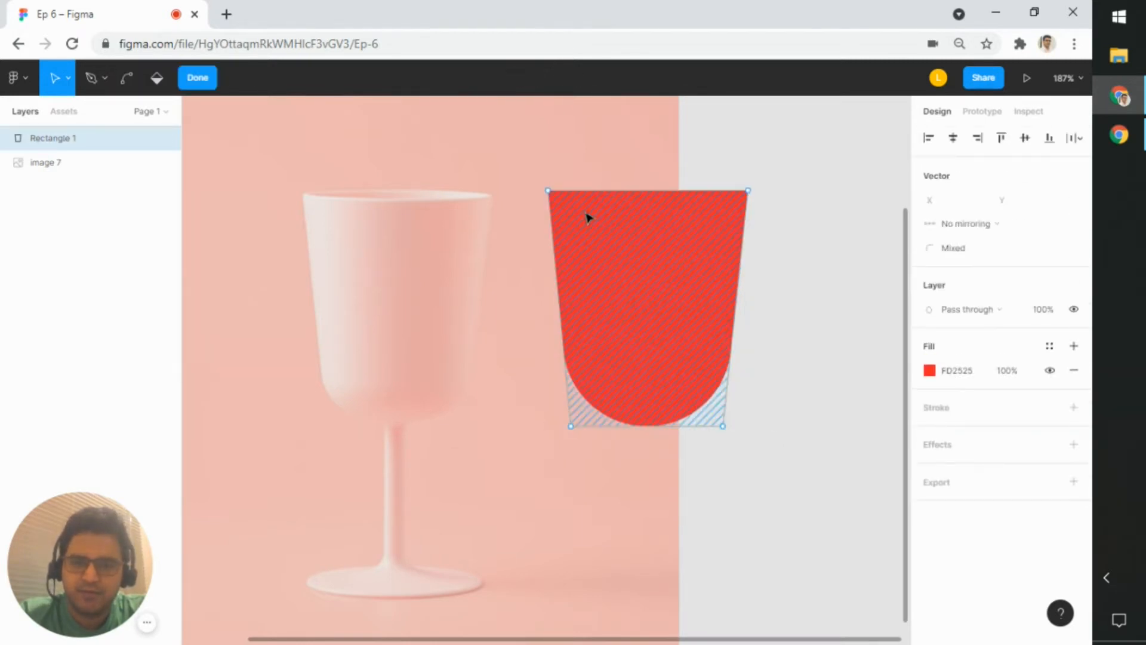
pyautogui.moveTo(549, 192); pyautogui.dragTo(543, 192)
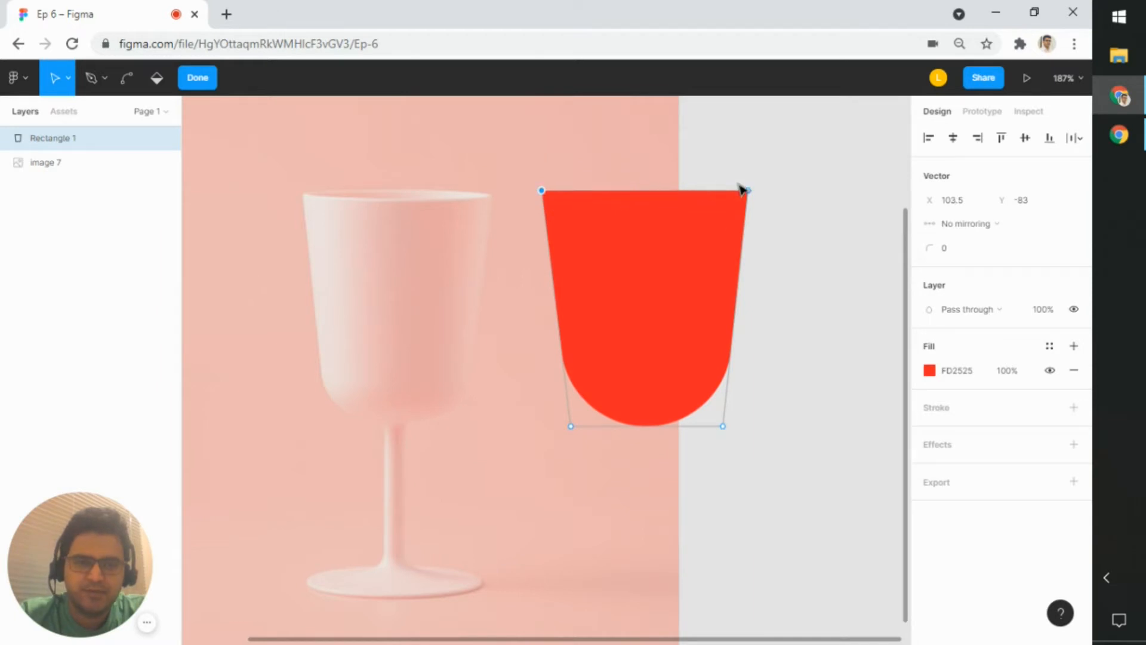
pyautogui.moveTo(749, 191); pyautogui.dragTo(760, 191)
pyautogui.click(765, 355)
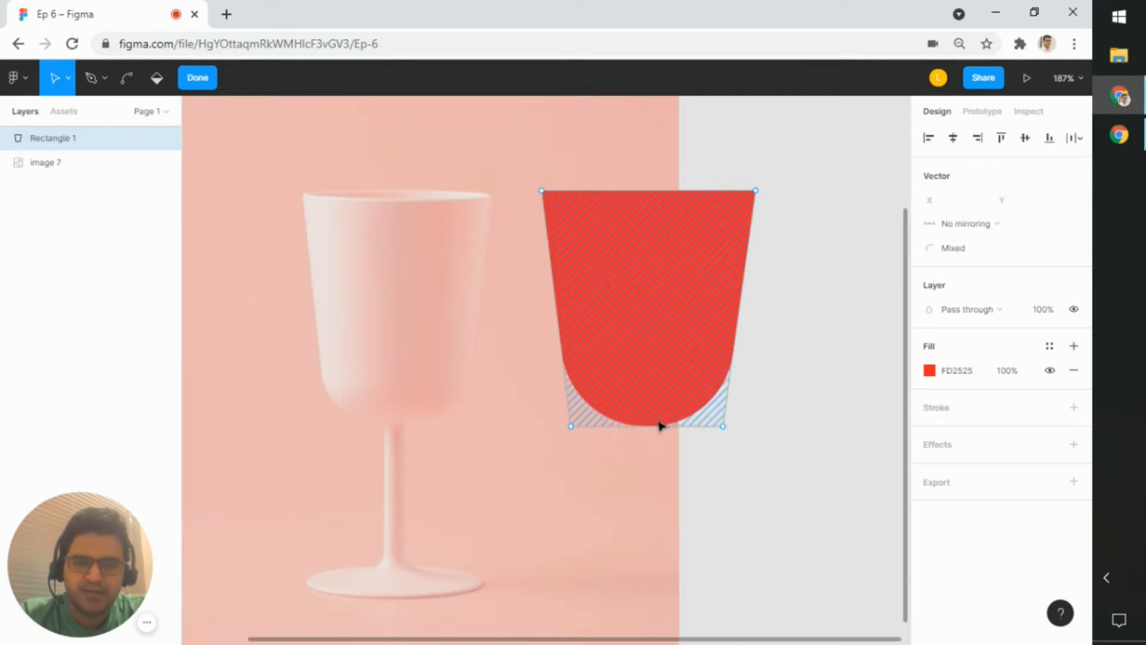
pyautogui.press('Escape')
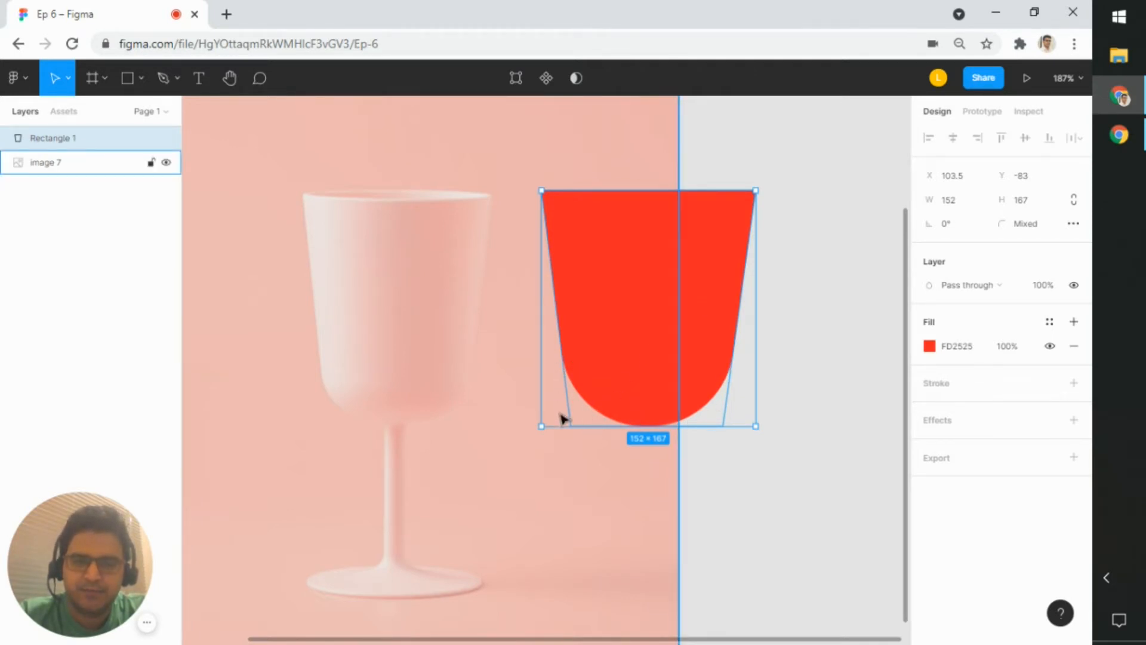
# Step: Check the corner radius of the cup's bottom-left and bottom-right points
pyautogui.doubleClick(611, 370)
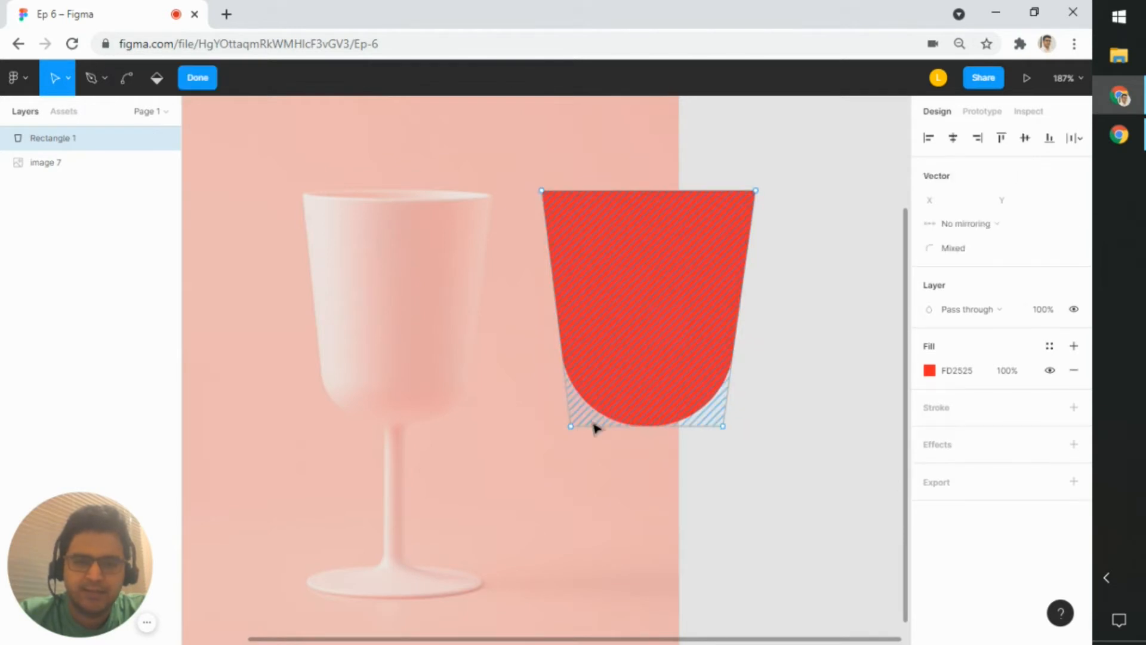
pyautogui.click(572, 430)
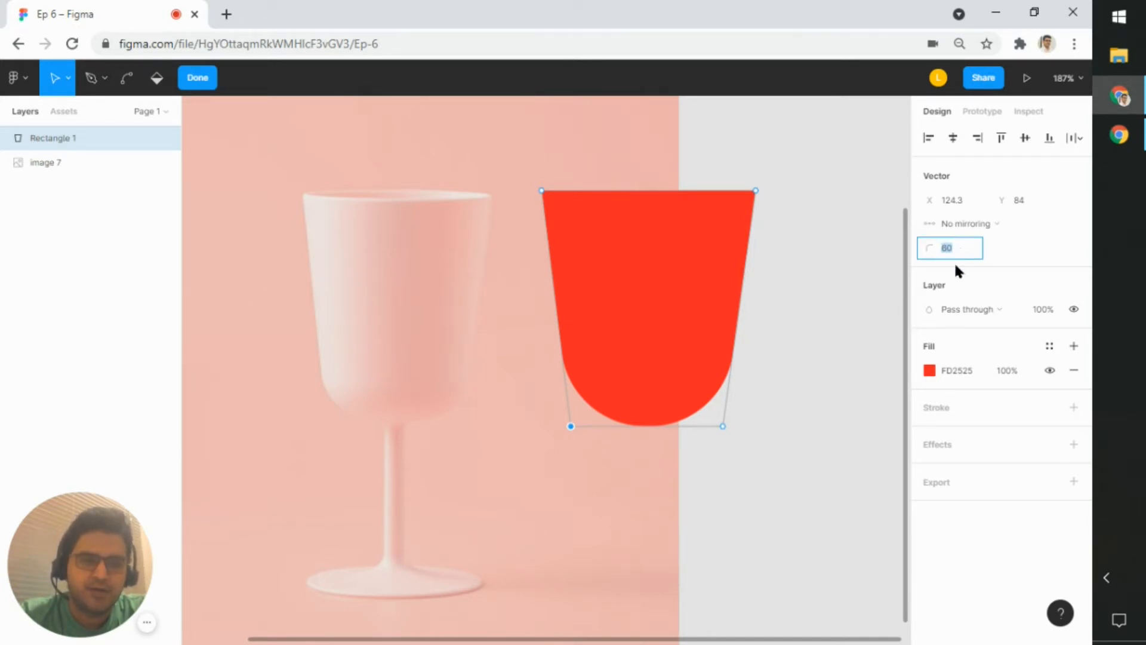
pyautogui.click(832, 341)
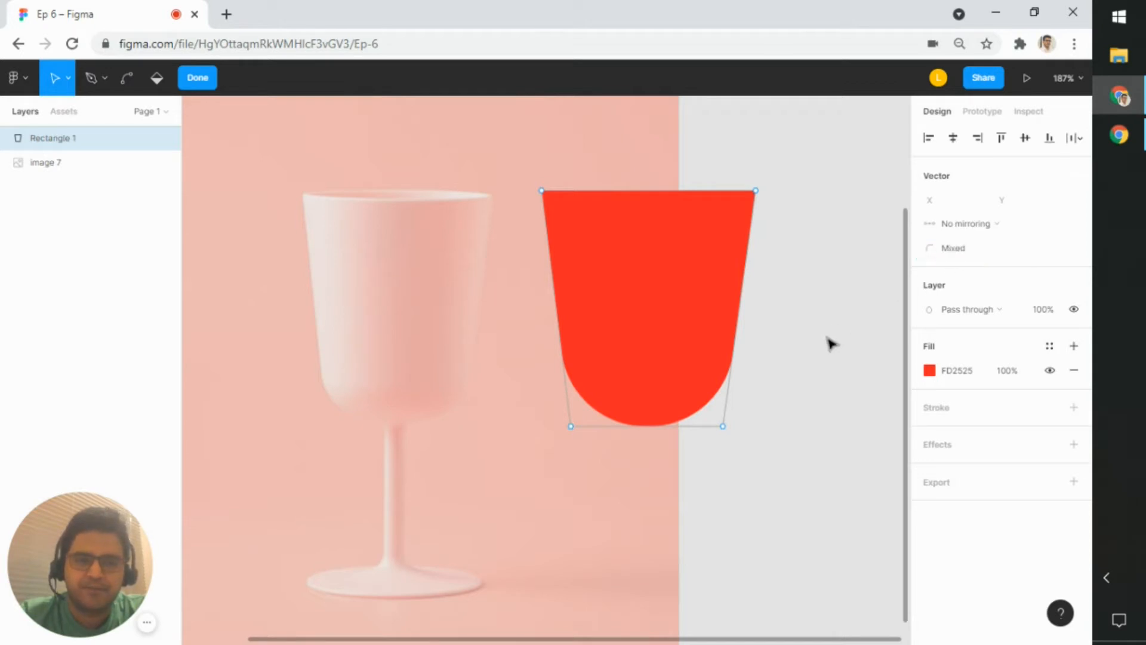
pyautogui.click(723, 427)
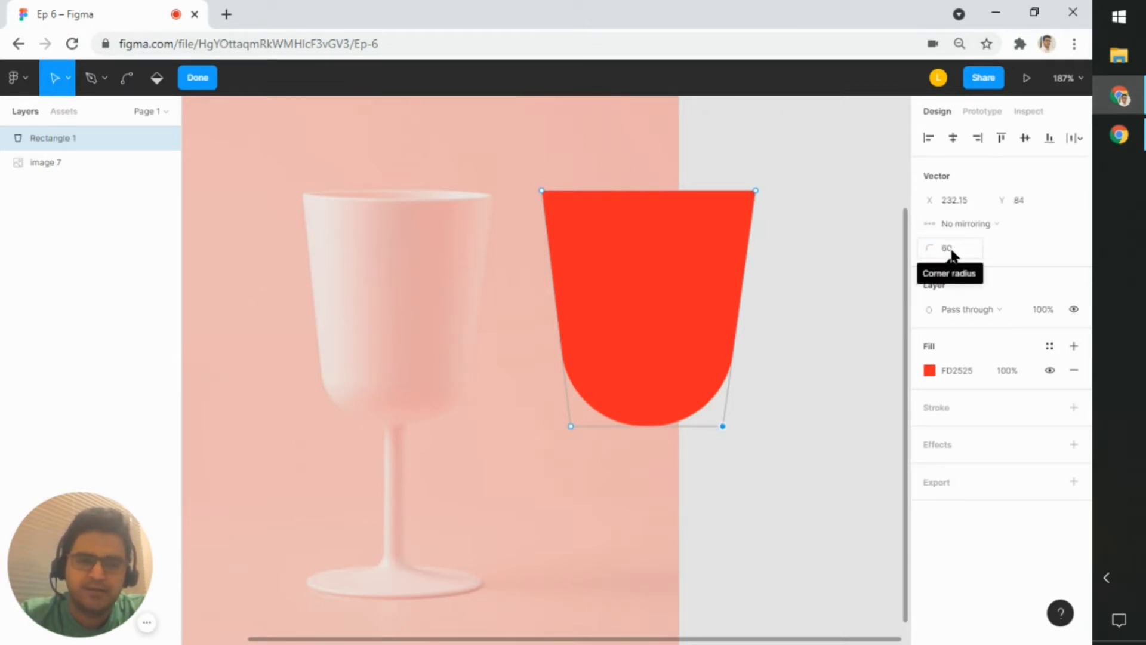
pyautogui.click(781, 463)
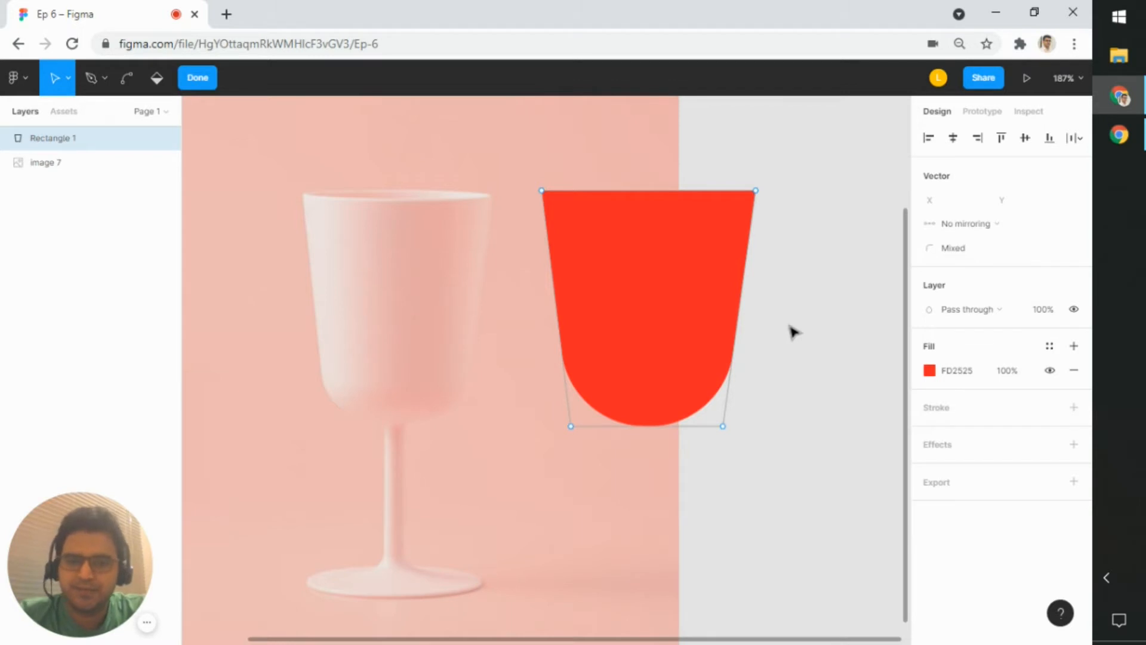
pyautogui.press('Escape')
pyautogui.press('Escape')
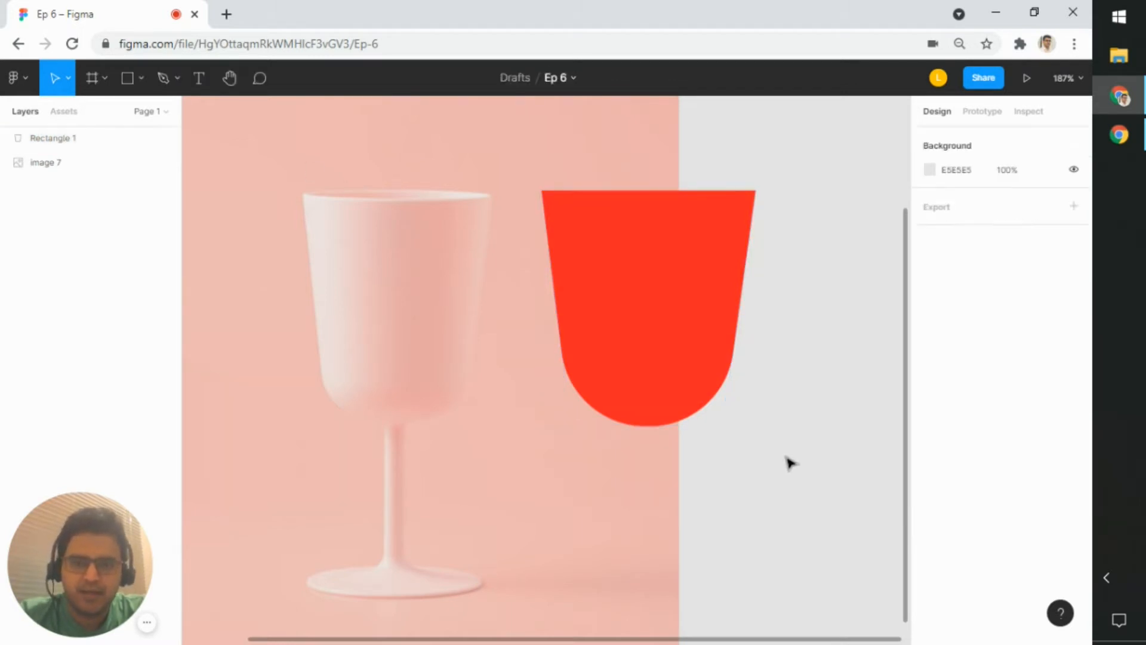
# Step: Set the reference photo's image fill opacity to 100%
pyautogui.click(583, 466)
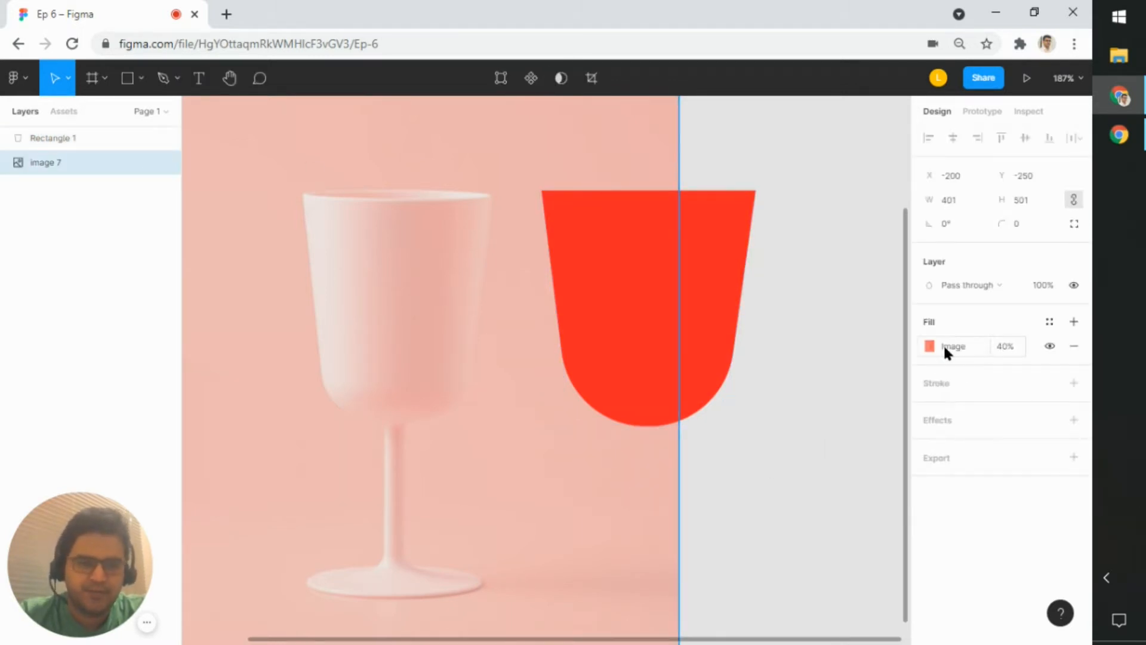
pyautogui.click(1005, 346)
pyautogui.write('100')
pyautogui.press('Return')
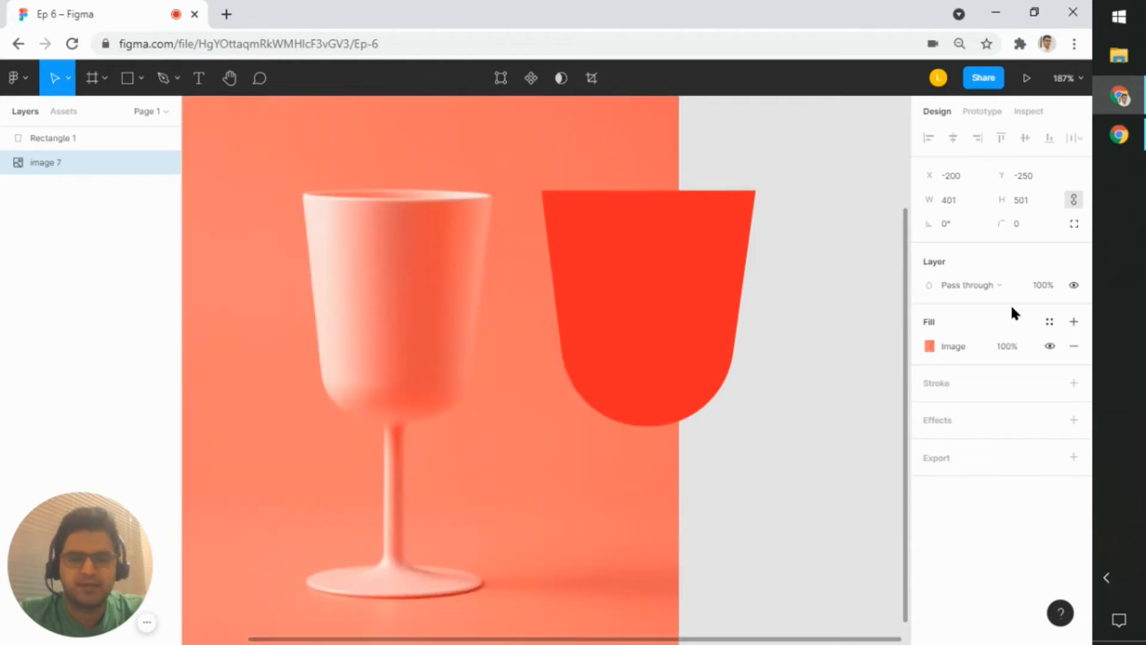
pyautogui.click(800, 399)
# Step: Move the red cup shape off the reference photo to about X 211, Y -77
pyautogui.moveTo(813, 425); pyautogui.dragTo(752, 427)
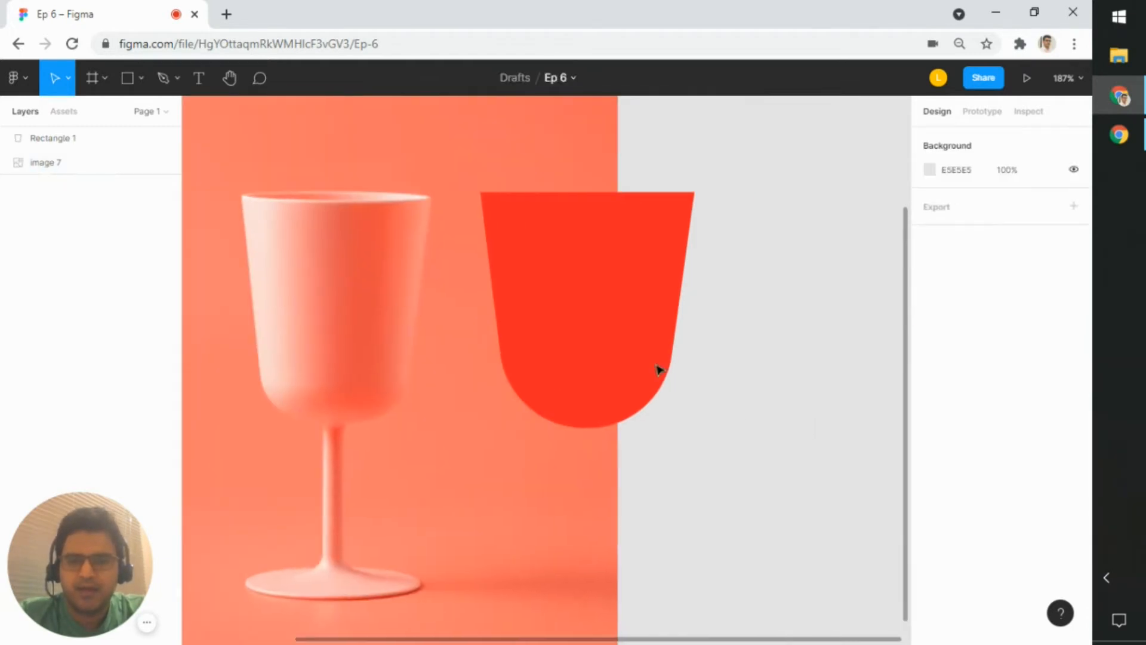
pyautogui.moveTo(641, 338); pyautogui.dragTo(793, 352)
pyautogui.moveTo(793, 520); pyautogui.dragTo(781, 525)
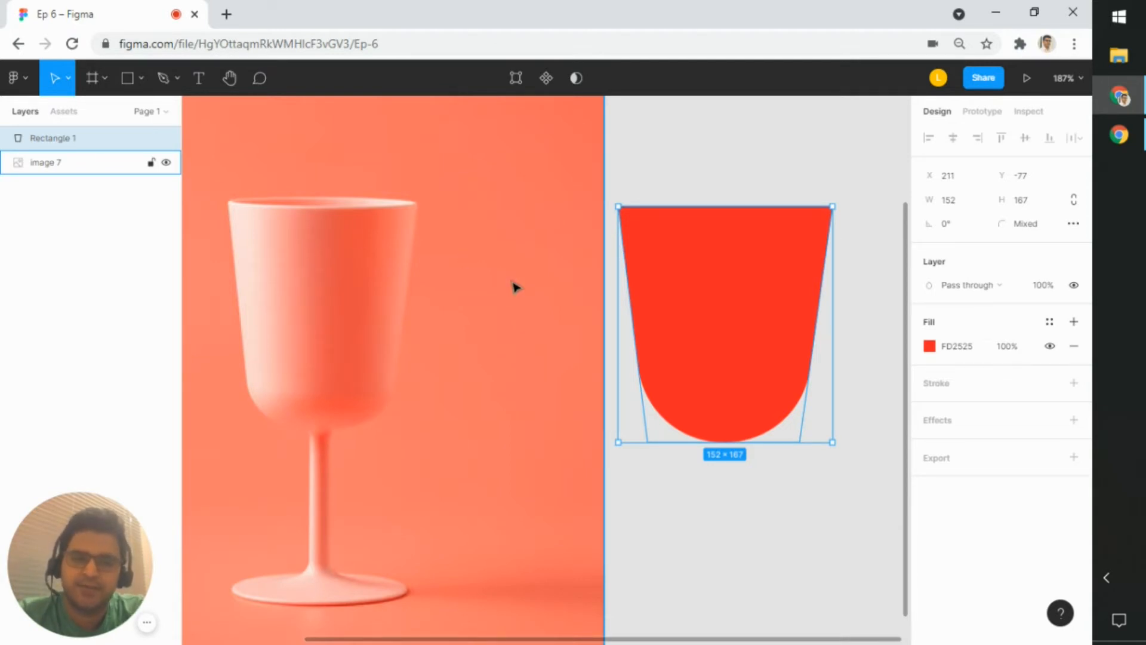
pyautogui.click(824, 558)
pyautogui.moveTo(819, 530); pyautogui.dragTo(768, 526)
pyautogui.scroll(-1, 767, 525)
pyautogui.moveTo(824, 466); pyautogui.dragTo(806, 471)
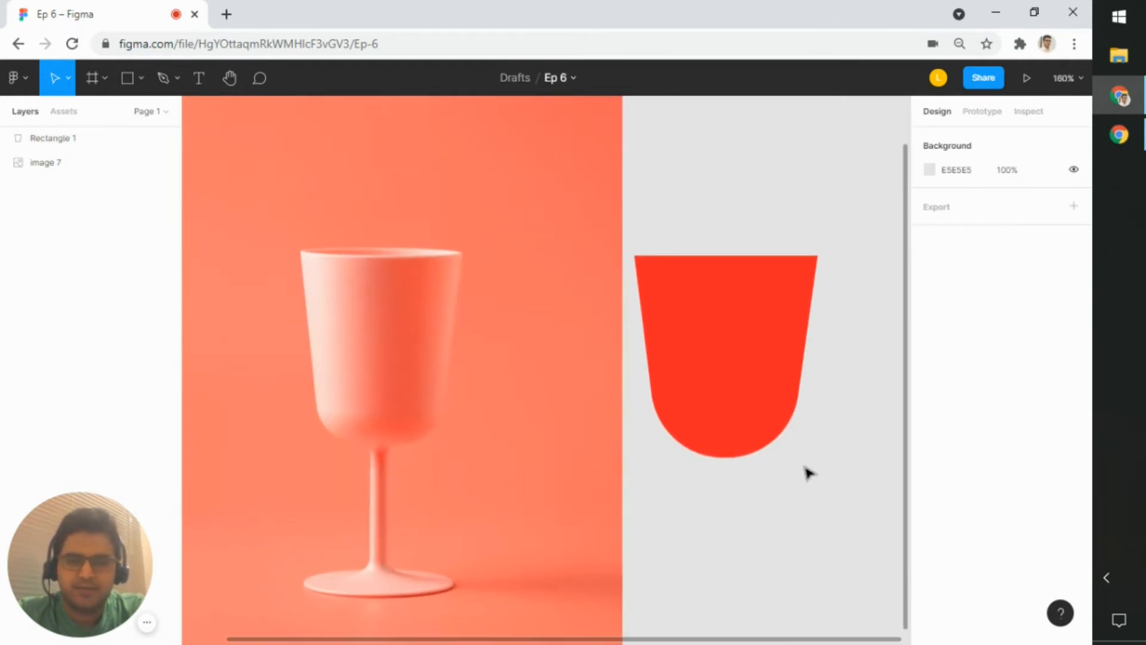
# Step: Recolor the cup shape with EF4F43, sampled with the eyedropper from the upper right area of the photographed glass bowl
pyautogui.click(780, 358)
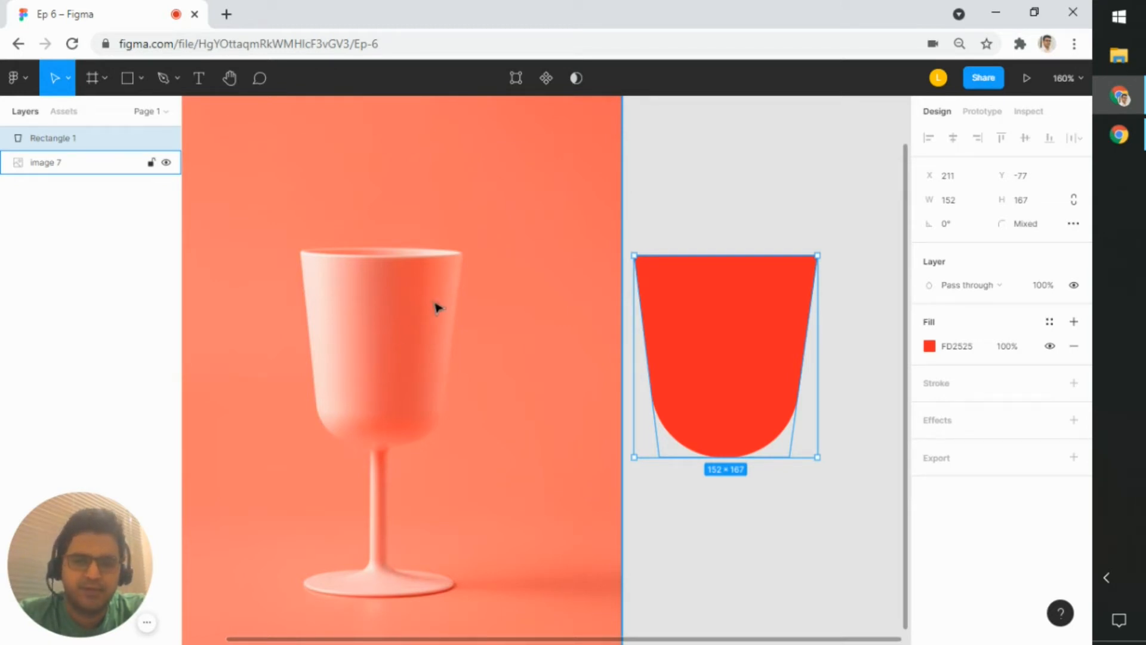
pyautogui.click(930, 346)
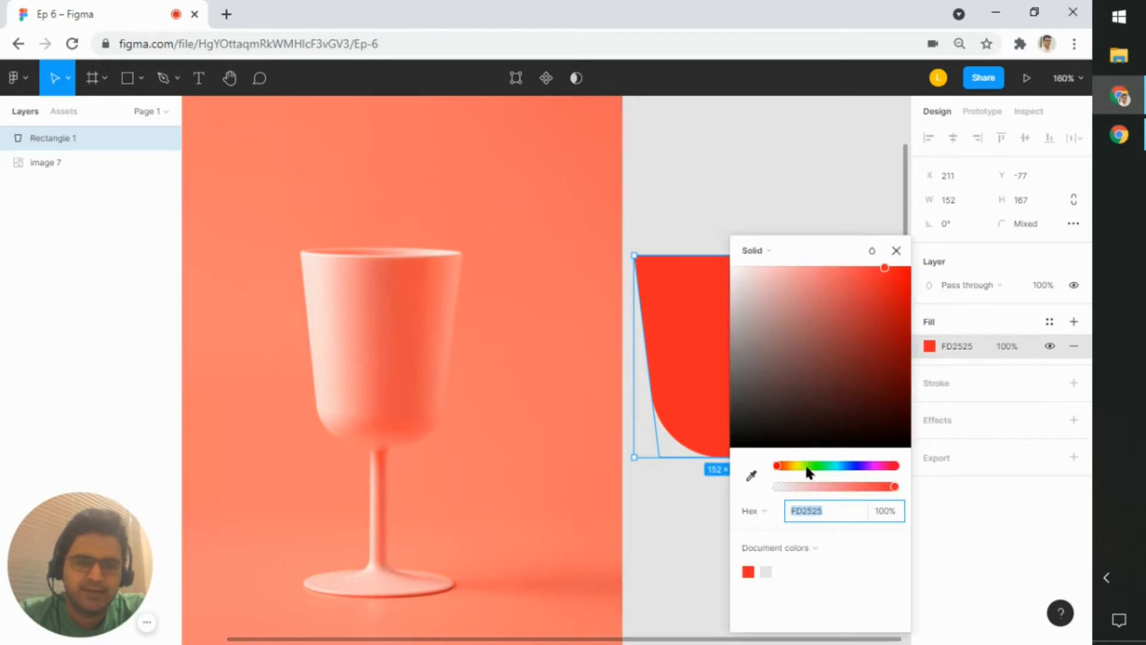
pyautogui.click(753, 476)
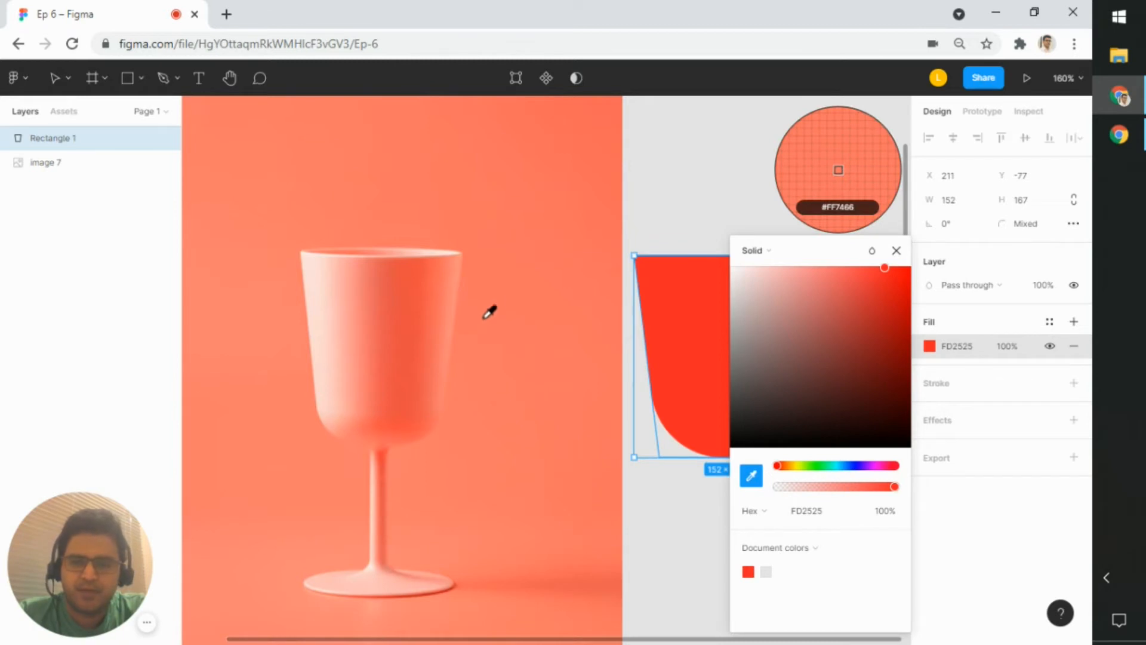
pyautogui.click(422, 290)
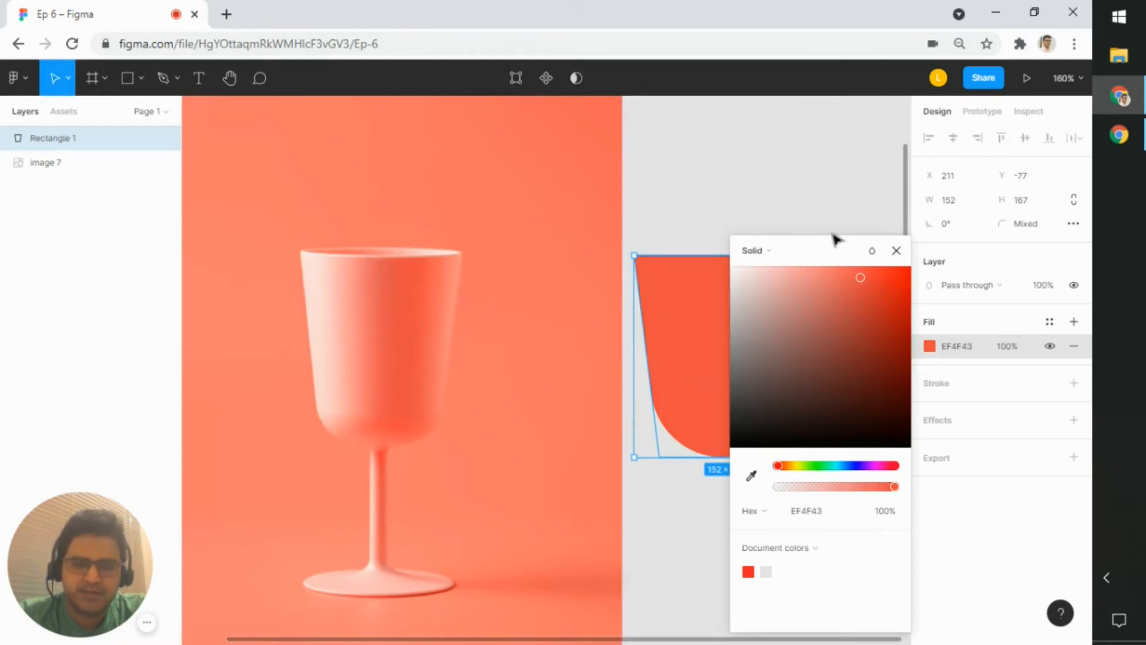
pyautogui.click(896, 250)
pyautogui.click(784, 523)
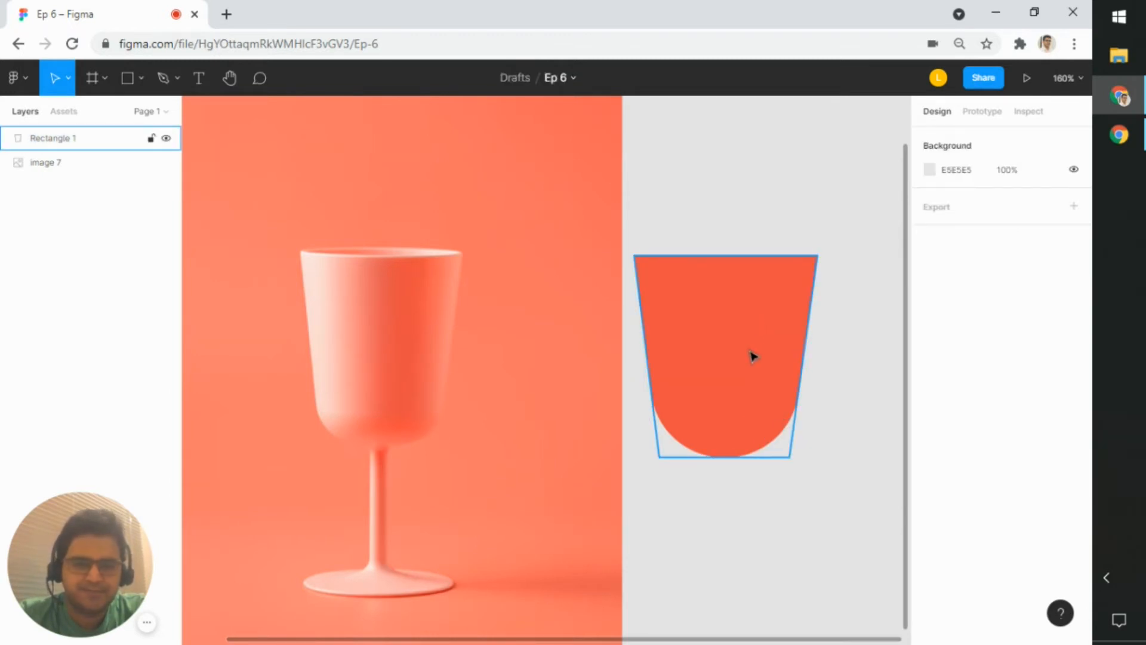
pyautogui.click(734, 400)
pyautogui.click(793, 525)
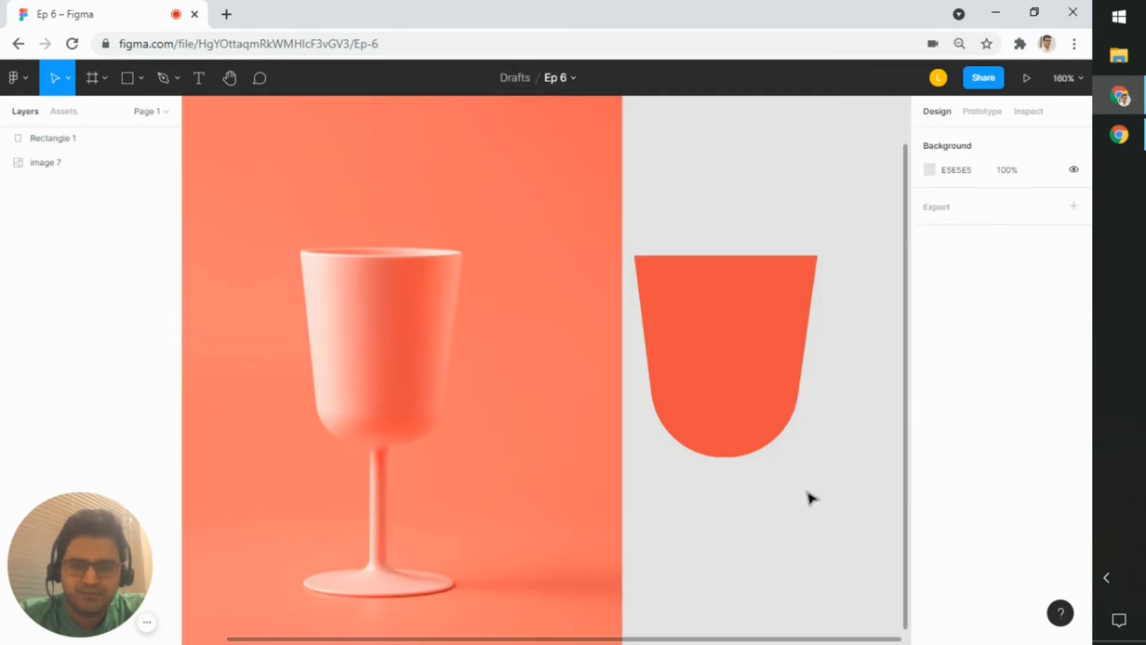
# Step: Draw a vertical rectangle about 51 × 224 over the left part of the cup and fill it with white FFFFFF
pyautogui.click(785, 426)
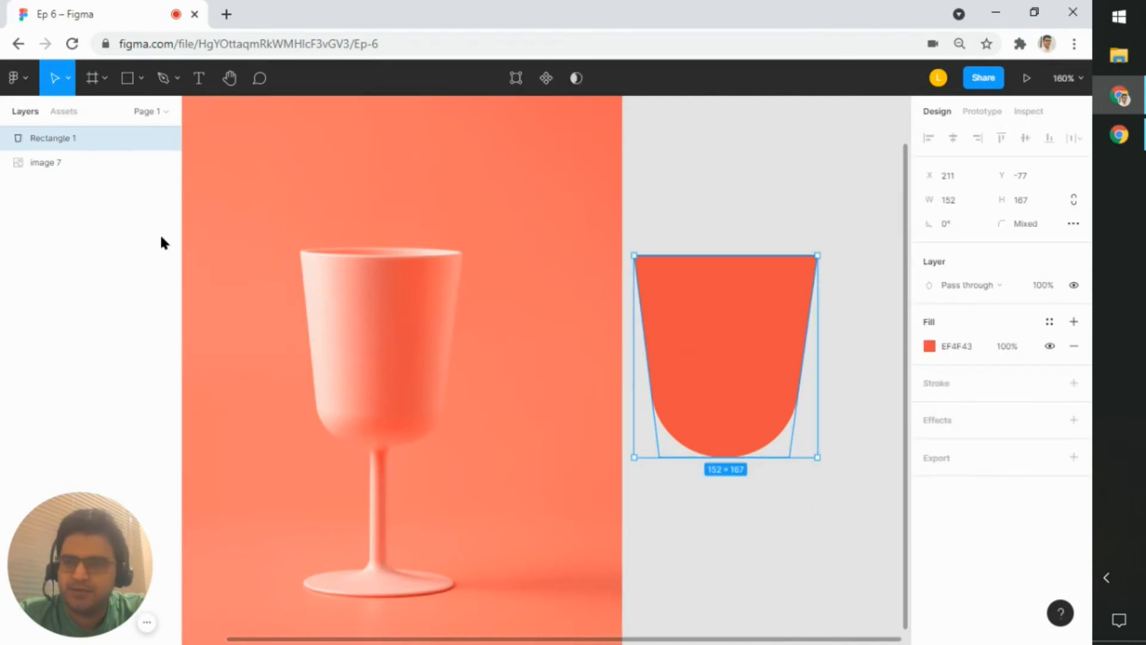
pyautogui.click(141, 79)
pyautogui.click(101, 116)
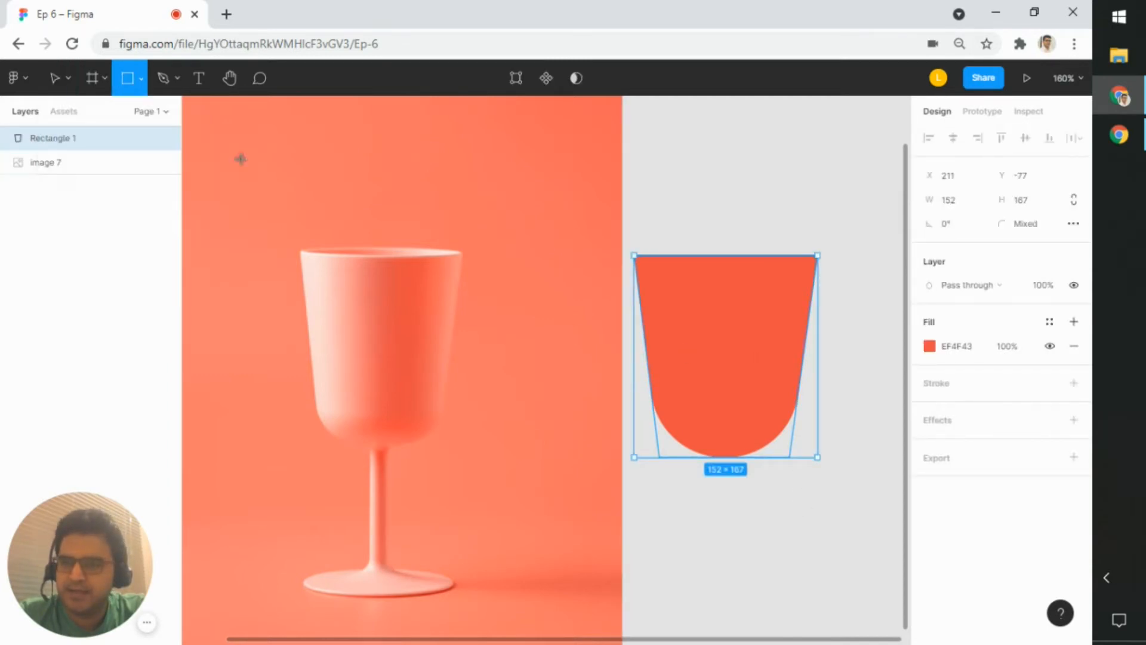
pyautogui.moveTo(653, 227); pyautogui.dragTo(716, 498)
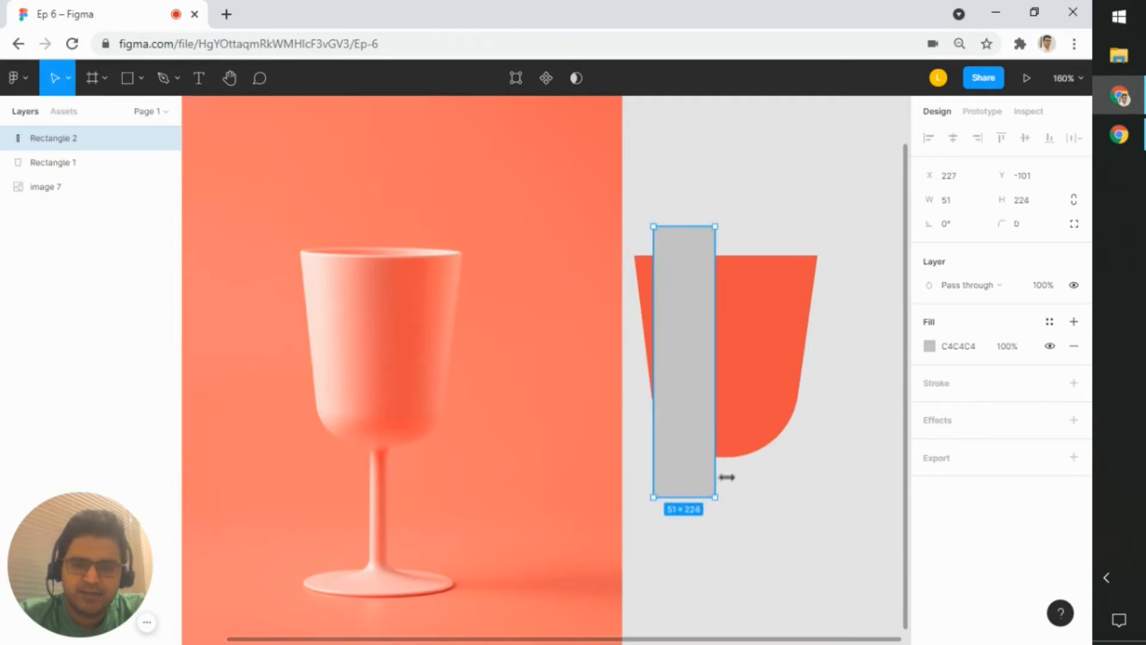
pyautogui.click(931, 346)
pyautogui.moveTo(827, 363); pyautogui.dragTo(710, 245)
pyautogui.click(700, 559)
# Step: Rotate the white rectangle about 9.56° to follow the cup's left edge and move it to about X 201, Y -93.53
pyautogui.click(700, 448)
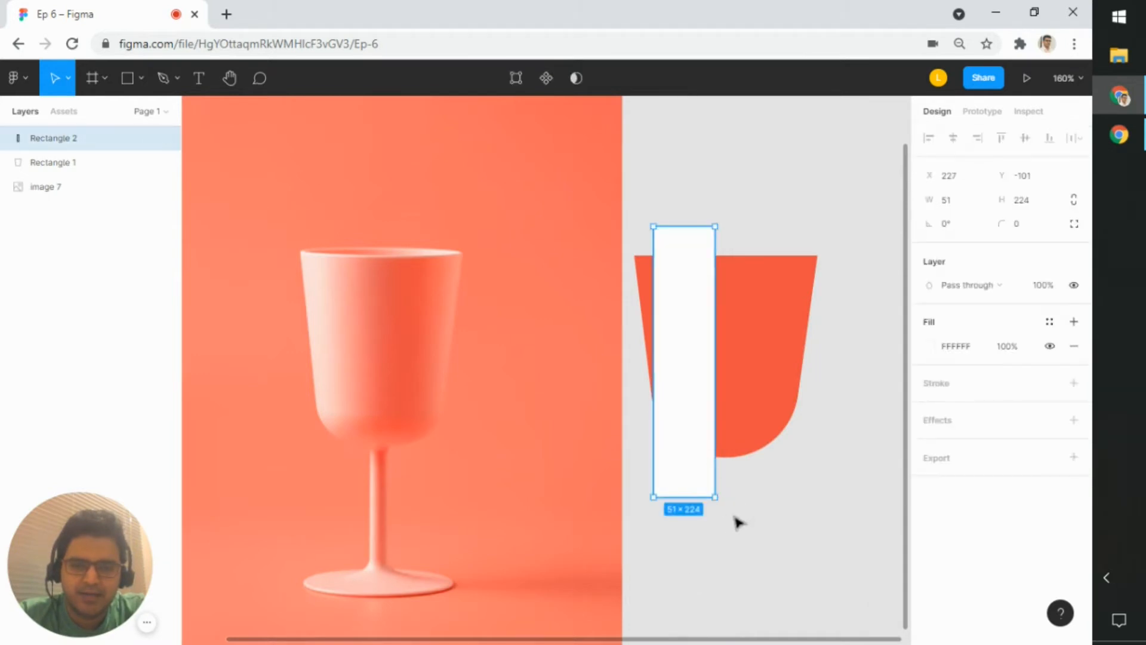
pyautogui.moveTo(737, 501); pyautogui.dragTo(745, 505)
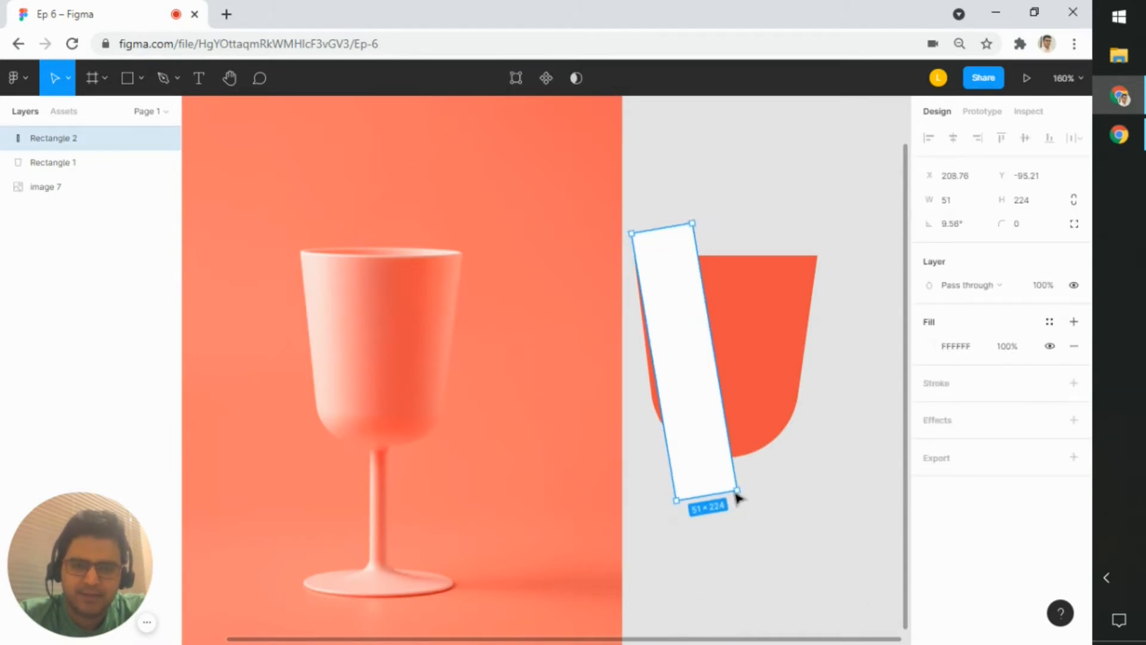
pyautogui.moveTo(702, 447); pyautogui.dragTo(693, 449)
pyautogui.click(845, 498)
# Step: Add a layer blur effect of 50 to the tilted white rectangle over the cup
pyautogui.click(696, 447)
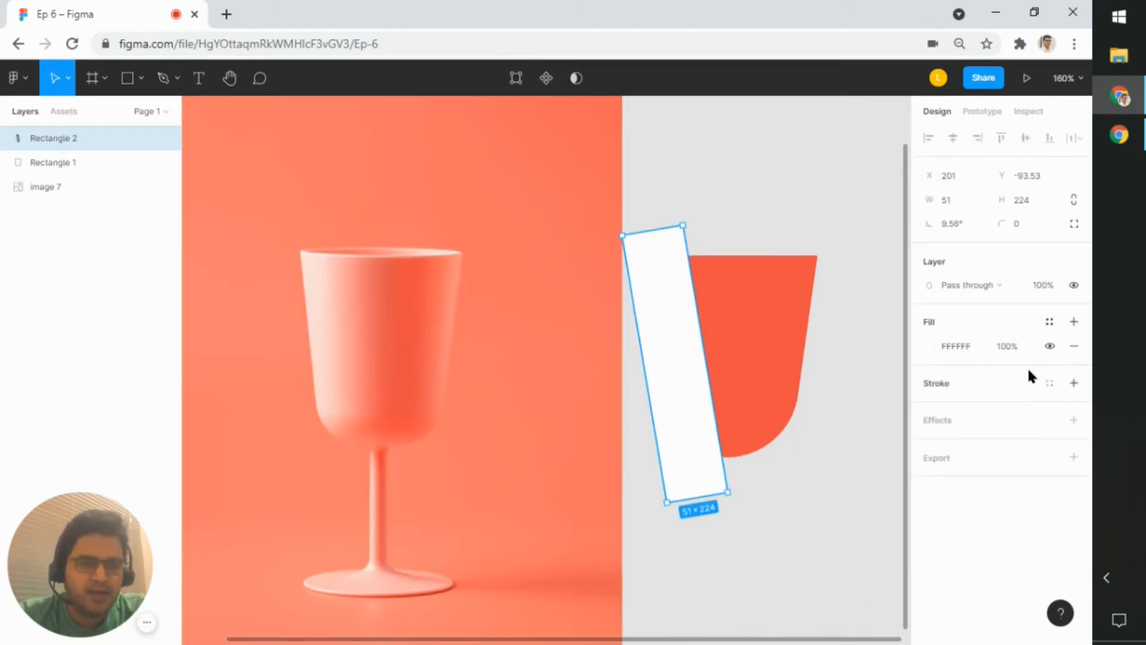
pyautogui.click(1075, 420)
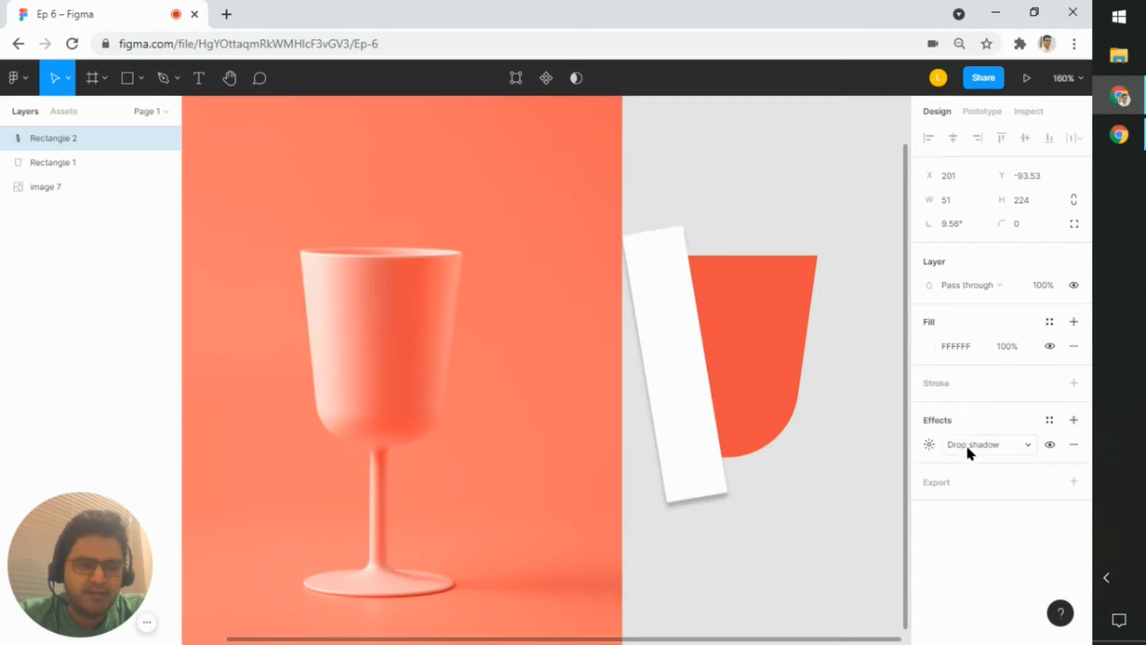
pyautogui.click(943, 445)
pyautogui.click(973, 461)
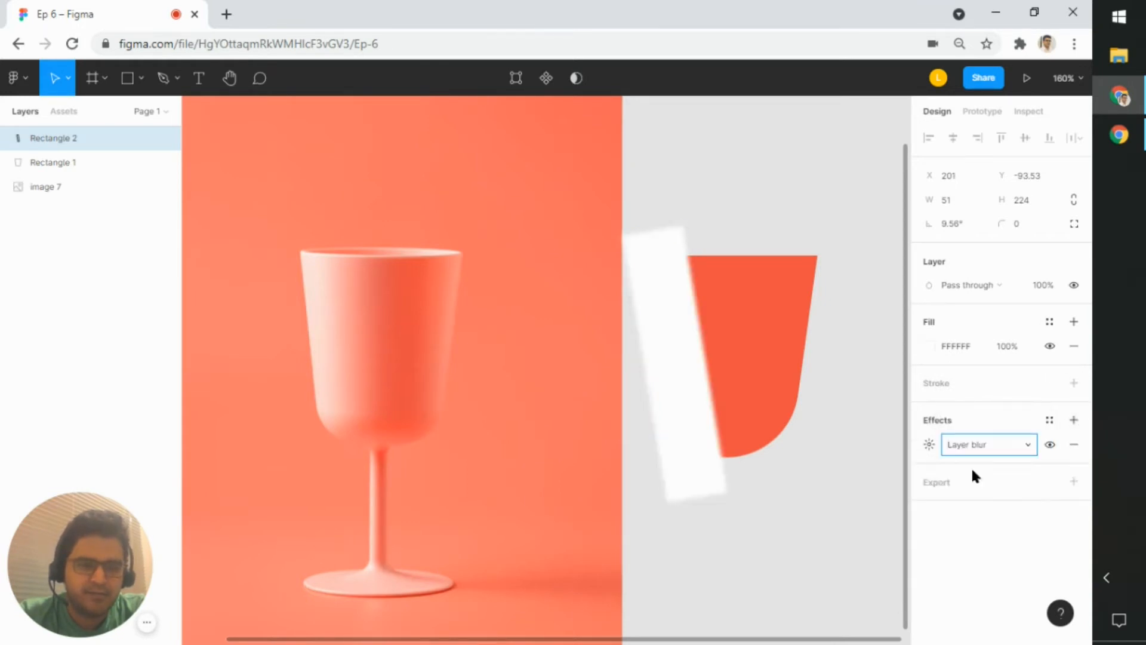
pyautogui.click(930, 445)
pyautogui.click(768, 482)
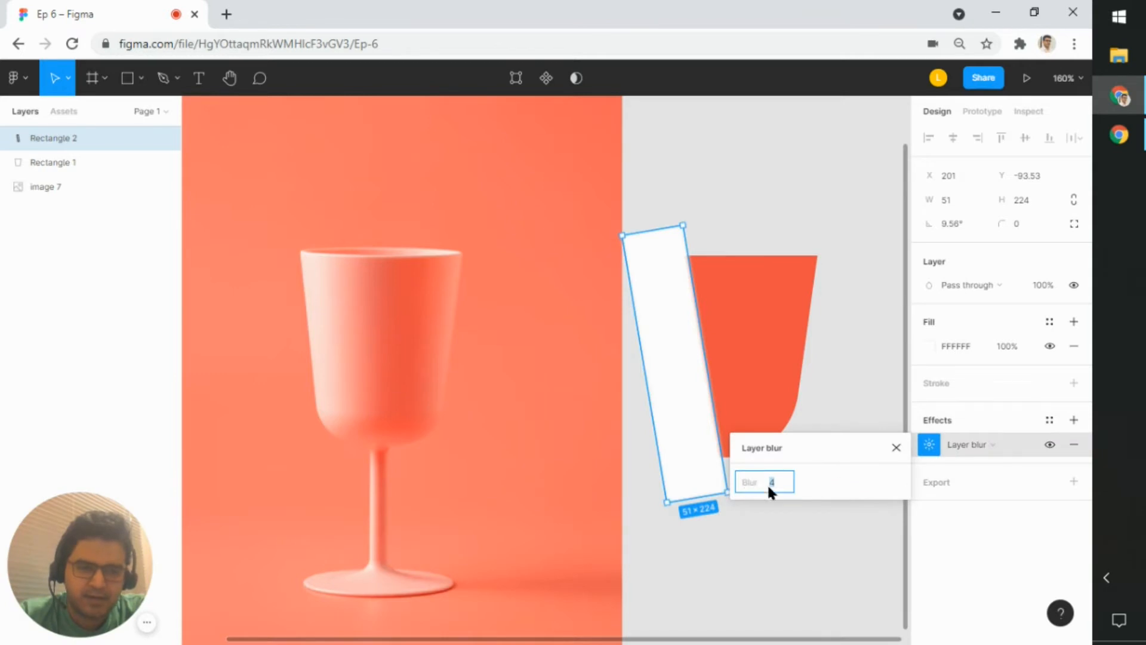
pyautogui.write('50')
pyautogui.press('Return')
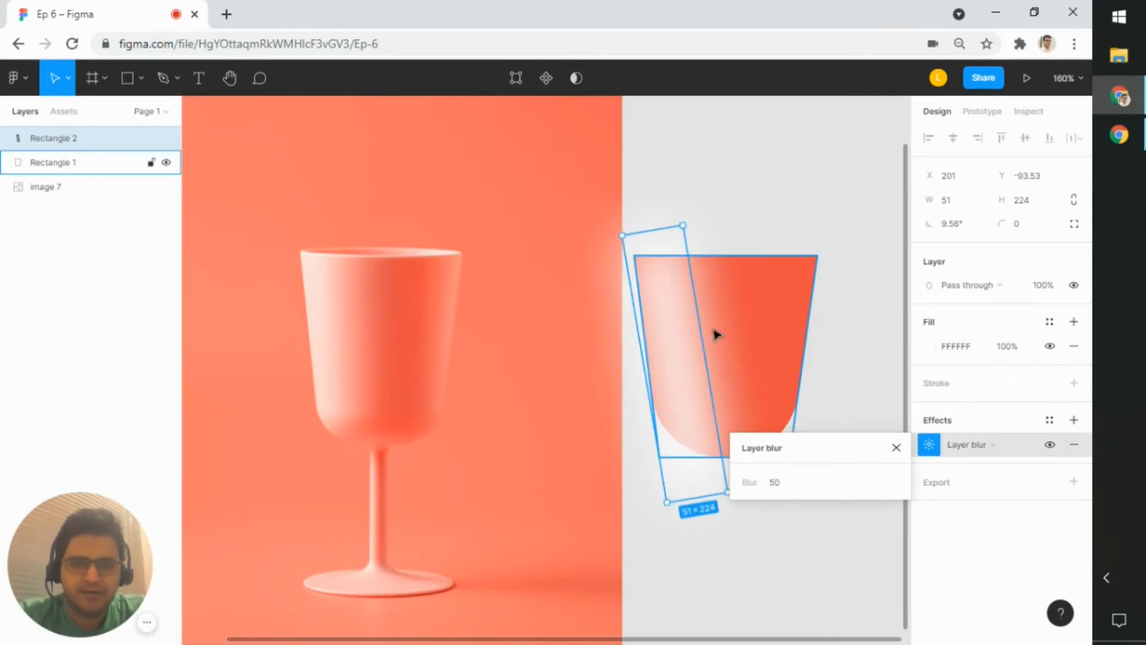
# Step: Widen the blurred white rectangle to about 60.13 × 224, positioned at about X 192, Y -94.05
pyautogui.moveTo(674, 320); pyautogui.dragTo(678, 324)
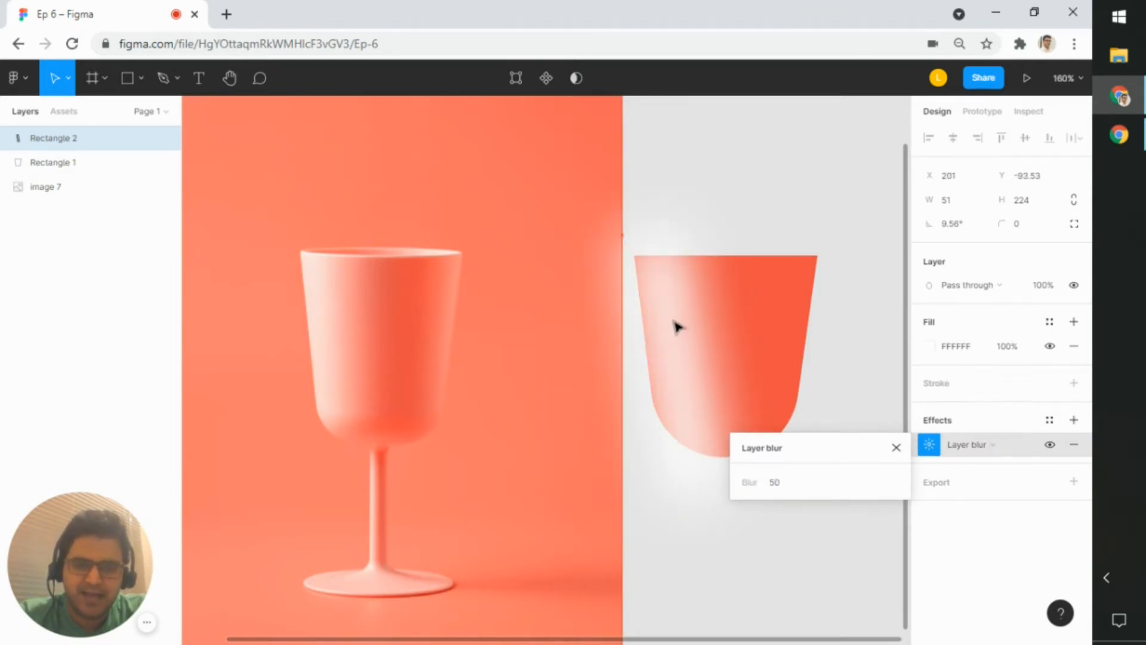
pyautogui.click(813, 353)
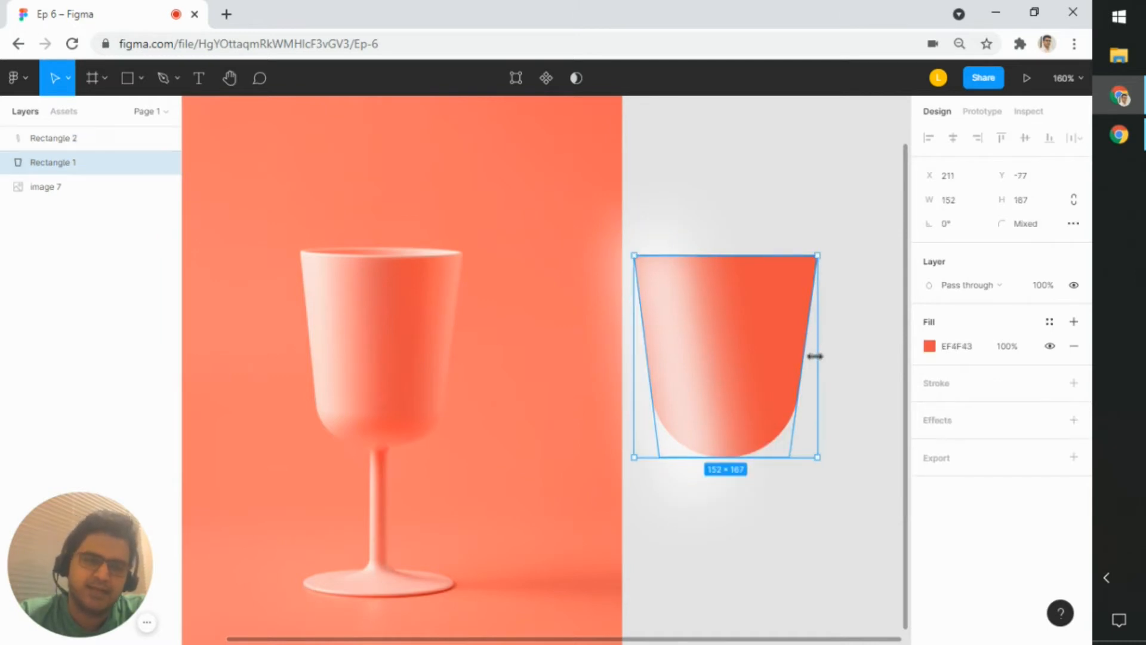
pyautogui.click(698, 396)
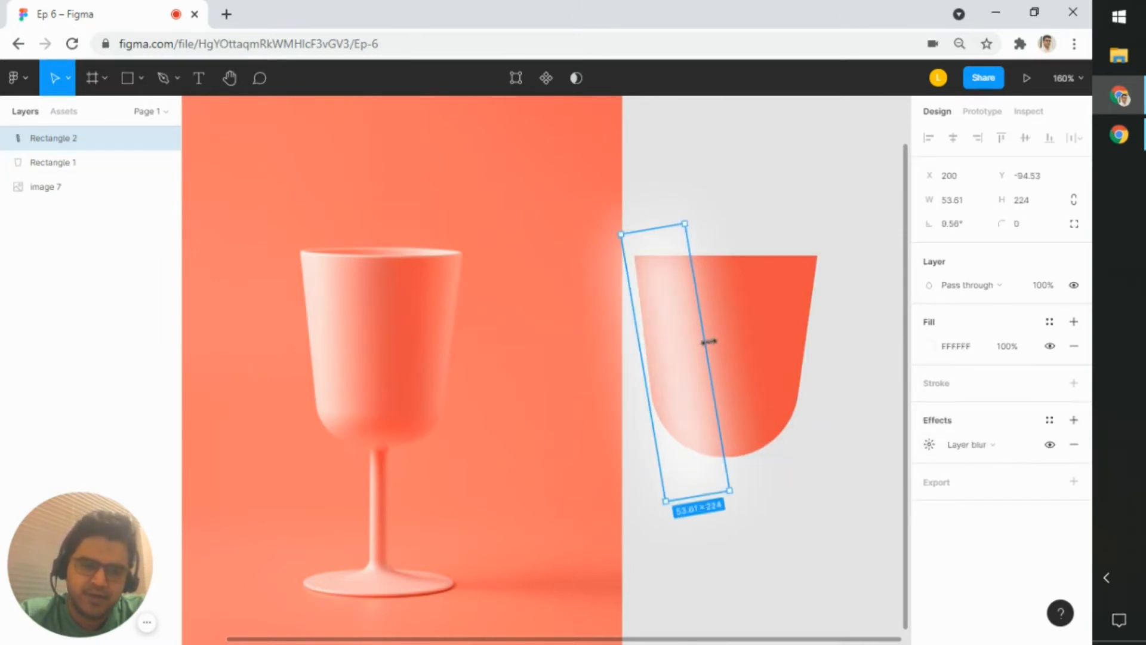
pyautogui.moveTo(707, 343); pyautogui.dragTo(686, 371)
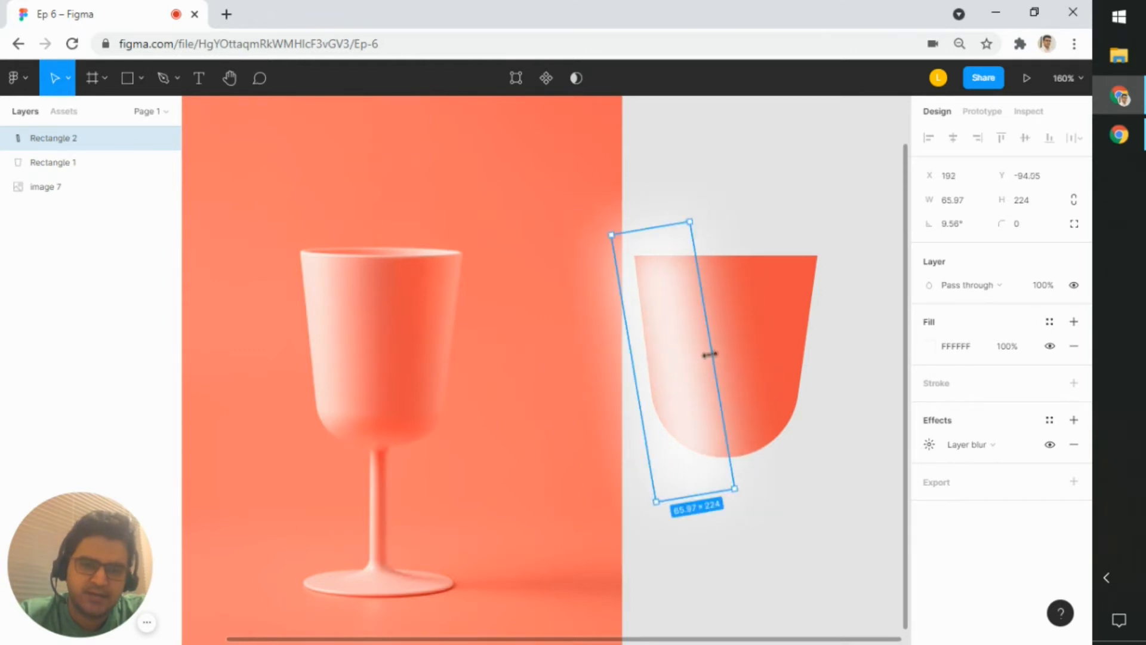
pyautogui.press('Escape')
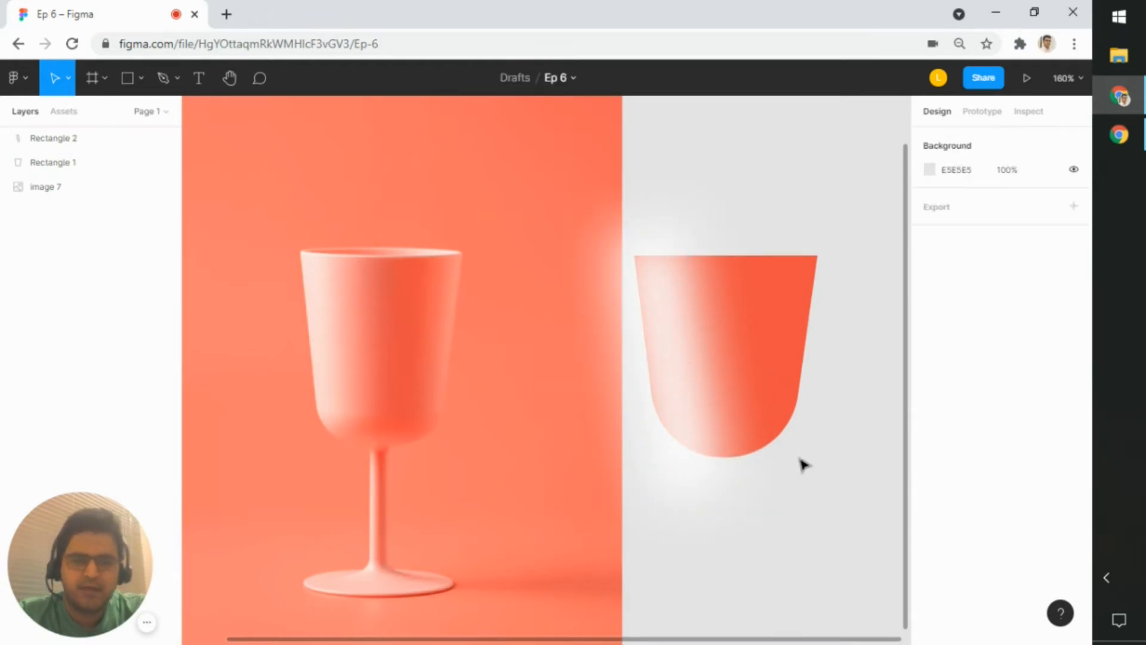
# Step: Rename the red cup shape's layer to Base and the blurred white rectangle's layer to Blur
pyautogui.scroll(-2, 755, 428)
pyautogui.click(615, 555)
pyautogui.moveTo(614, 555)
pyautogui.mouseDown()
pyautogui.moveTo(700, 557)
pyautogui.moveTo(589, 565)
pyautogui.moveTo(631, 561)
pyautogui.mouseUp()
pyautogui.click(750, 564)
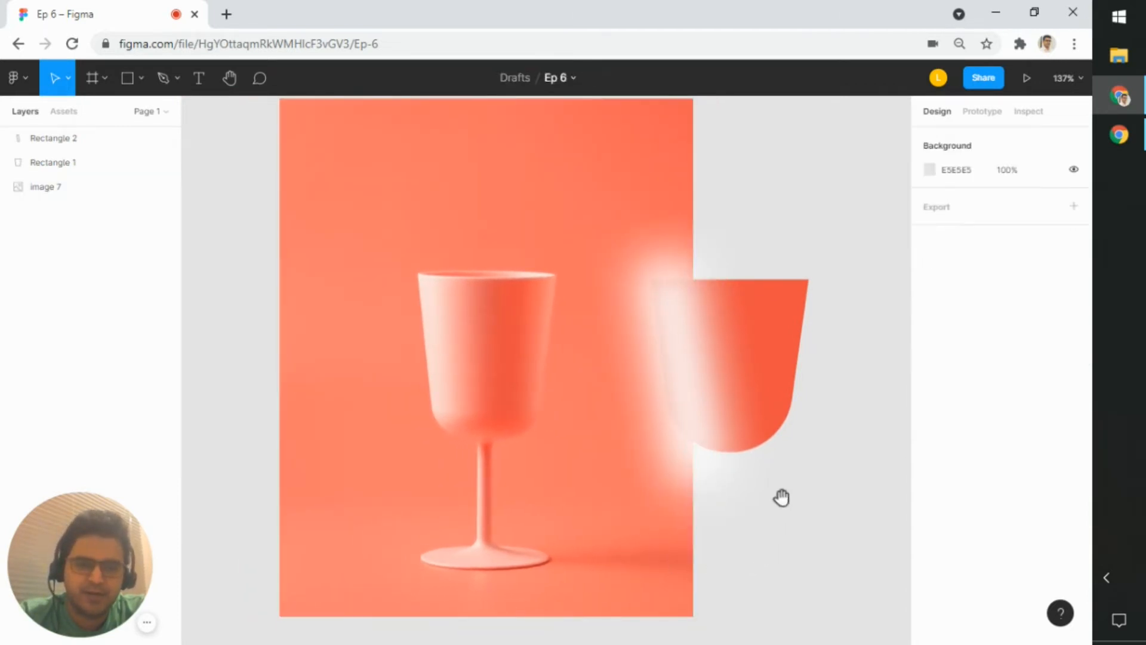
pyautogui.moveTo(782, 498); pyautogui.dragTo(700, 516)
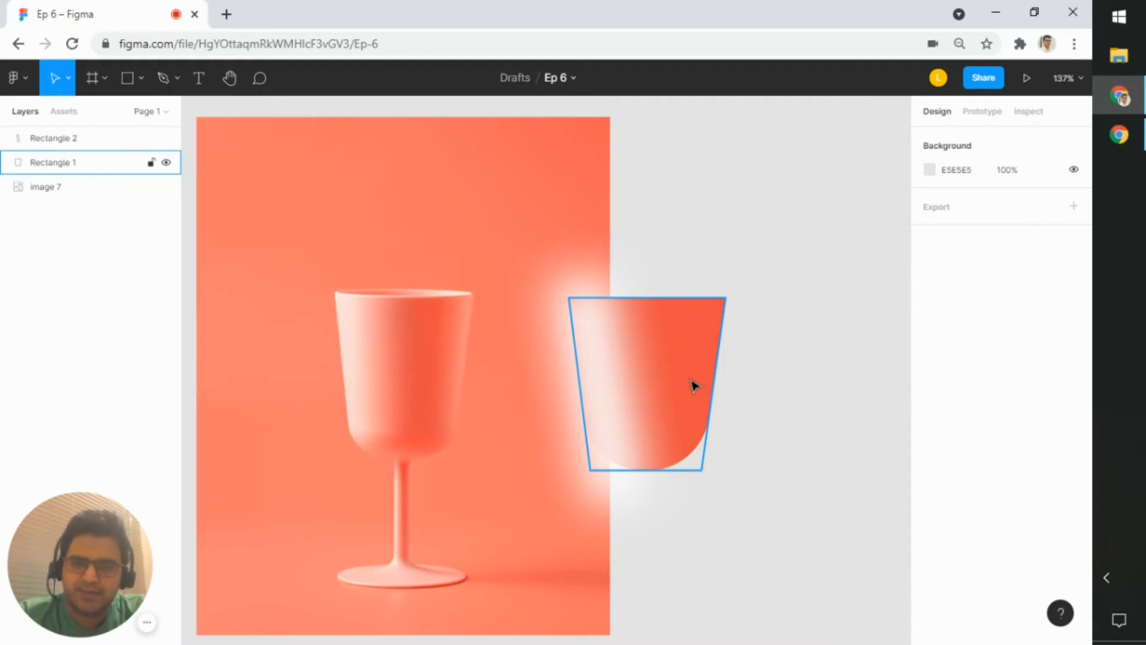
pyautogui.click(701, 333)
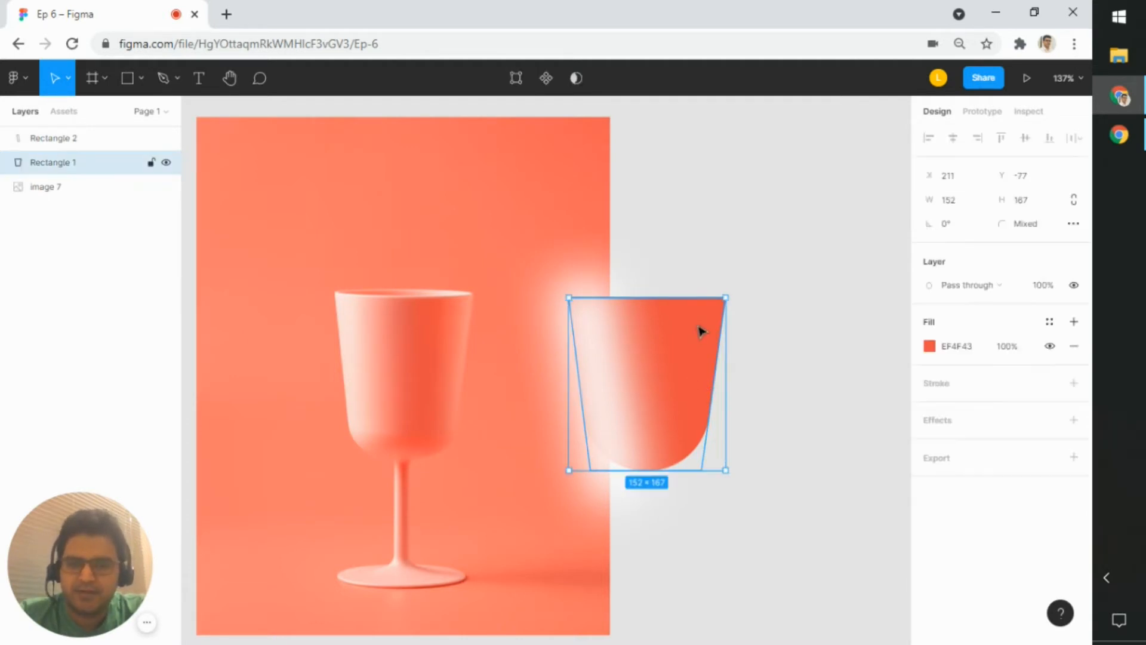
pyautogui.doubleClick(52, 162)
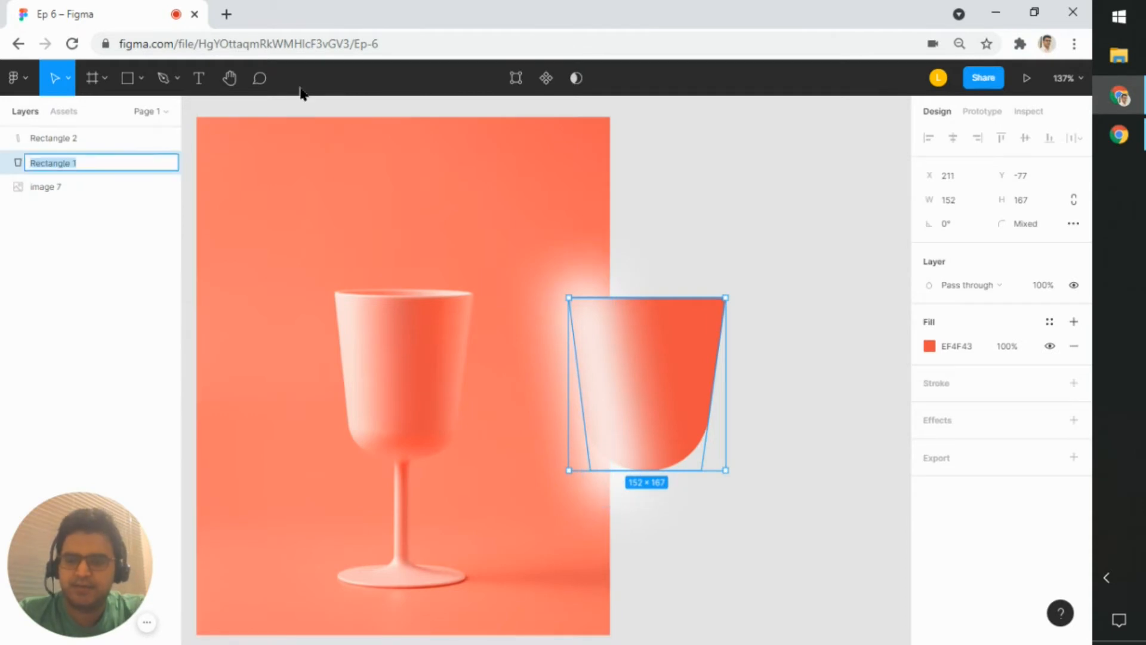
pyautogui.write('Base')
pyautogui.press('Return')
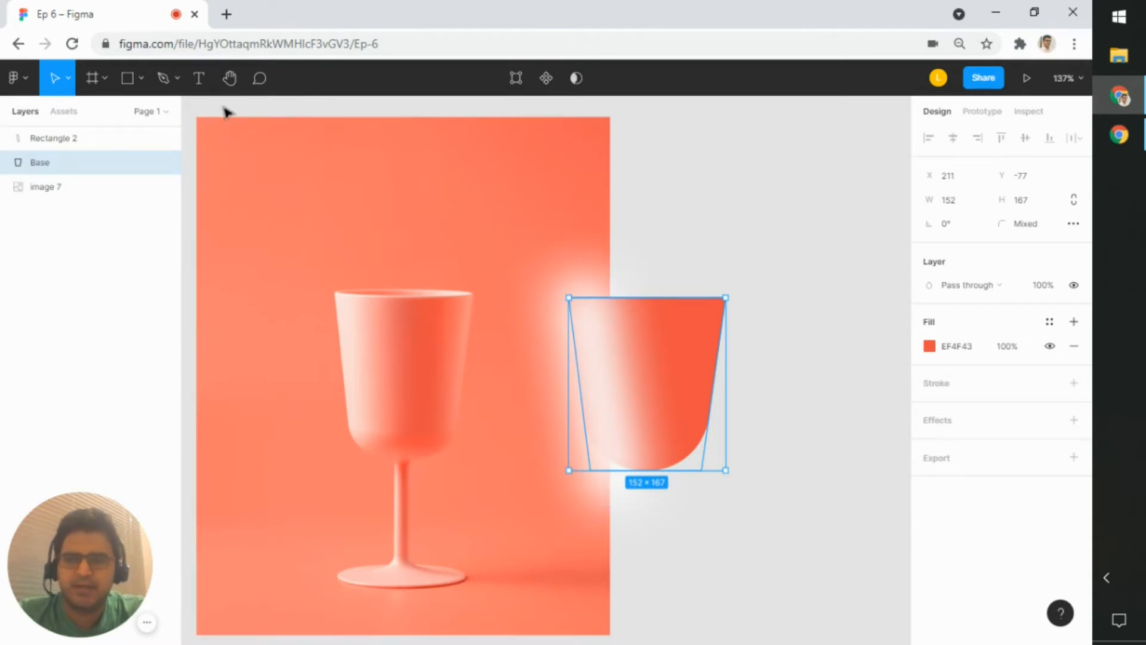
pyautogui.doubleClick(69, 140)
pyautogui.write('Blur')
pyautogui.press('Return')
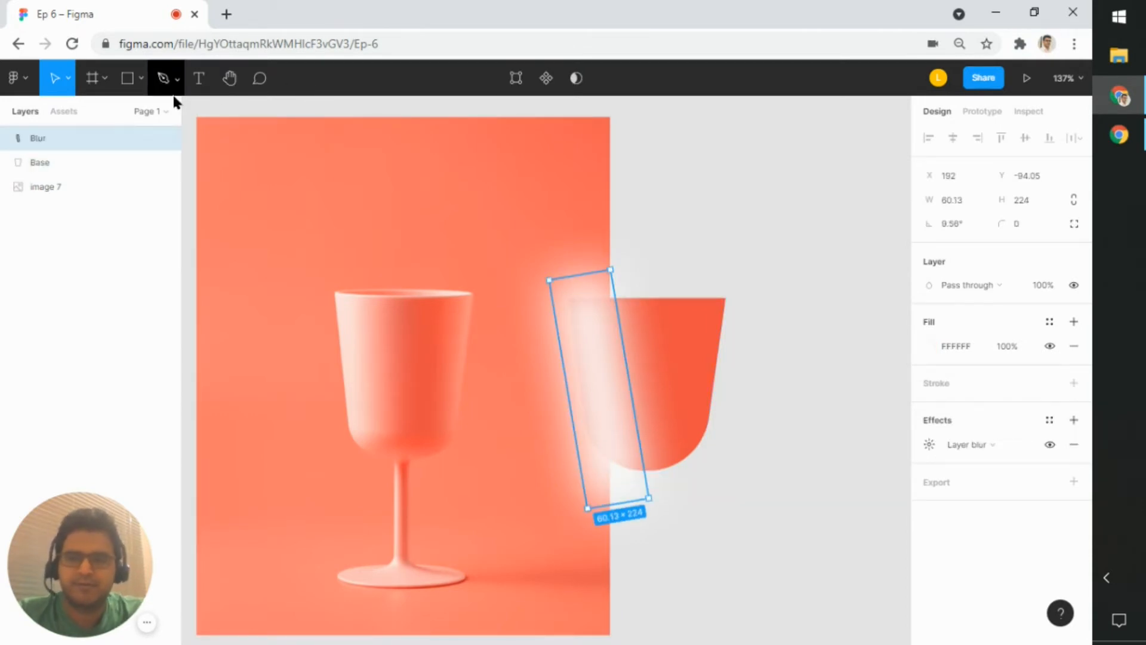
pyautogui.click(739, 327)
pyautogui.click(667, 406)
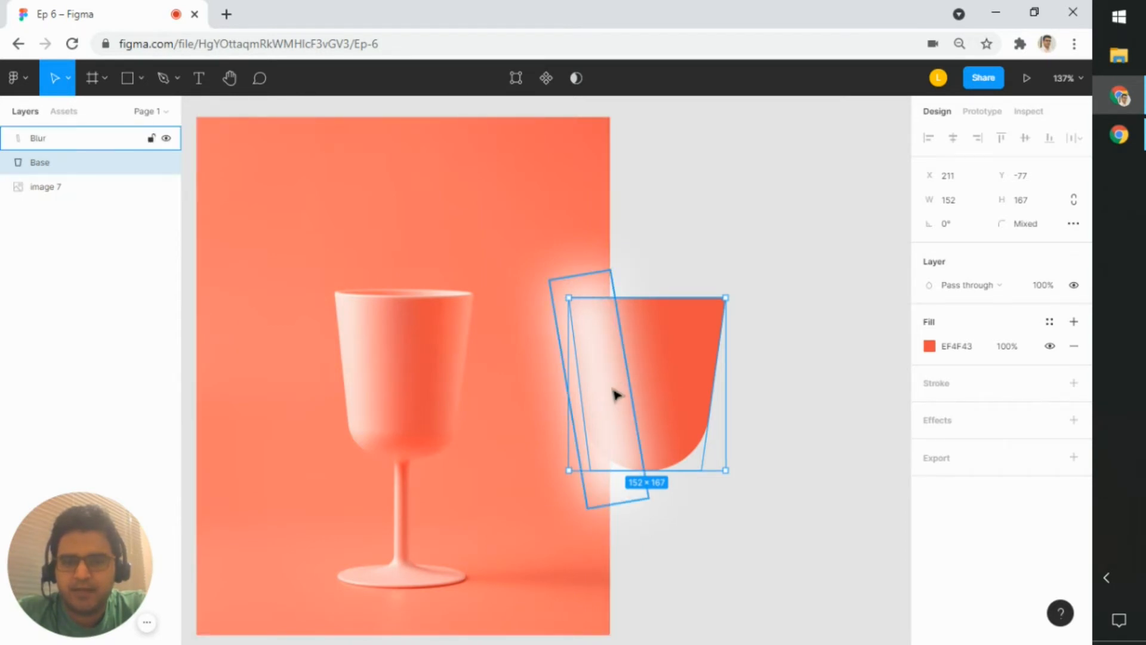
pyautogui.click(616, 394)
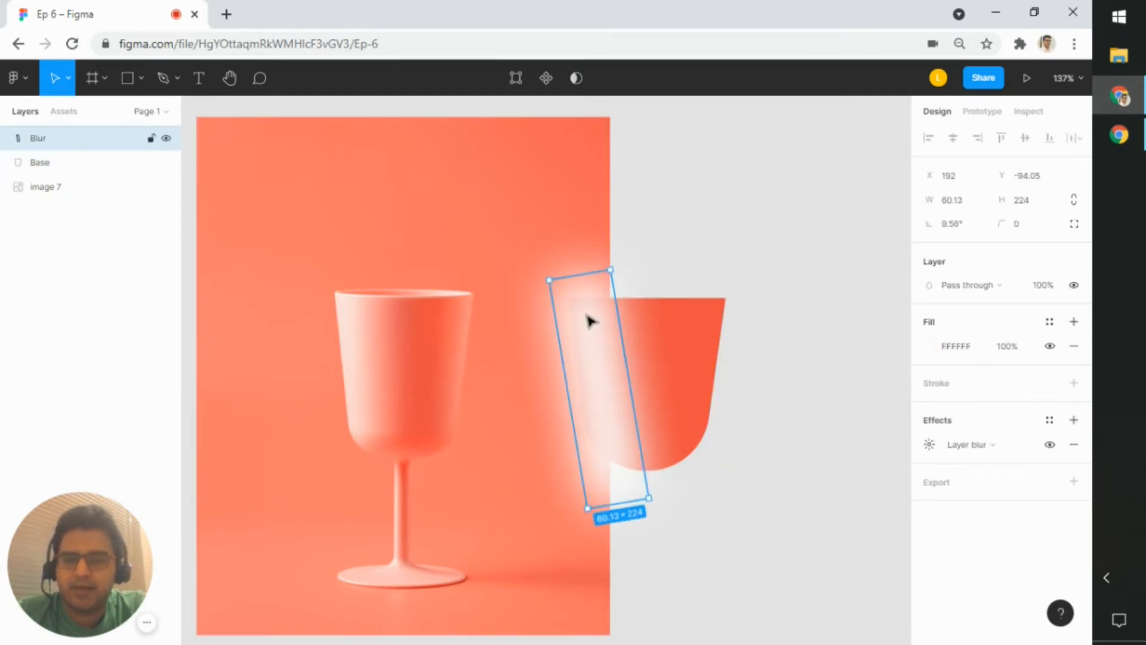
pyautogui.click(717, 327)
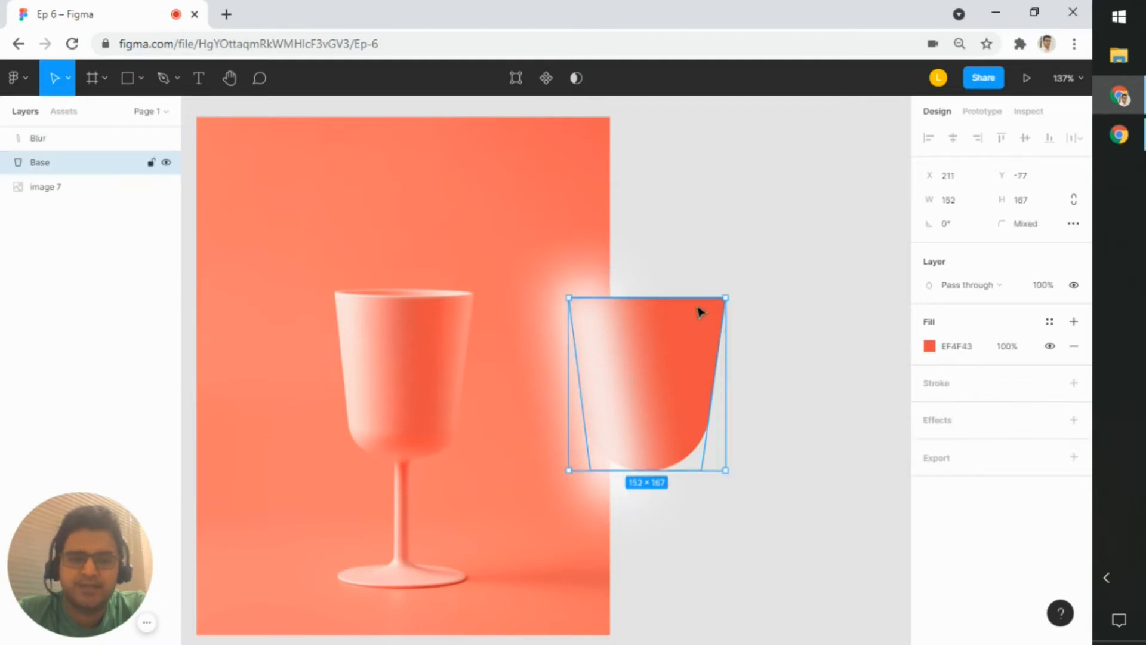
pyautogui.click(757, 385)
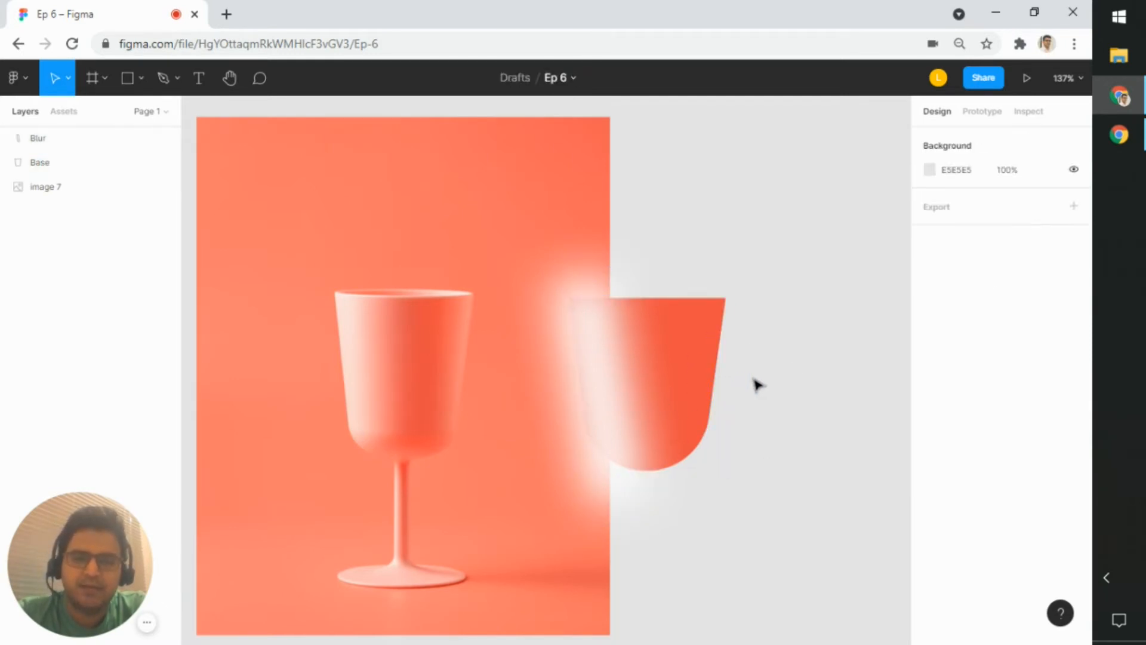
# Step: Duplicate the Base cup shape in place and rename the duplicate layer to Base copy
pyautogui.click(716, 361)
pyautogui.hotkey('ctrl', 'c')
pyautogui.hotkey('ctrl', 'v')
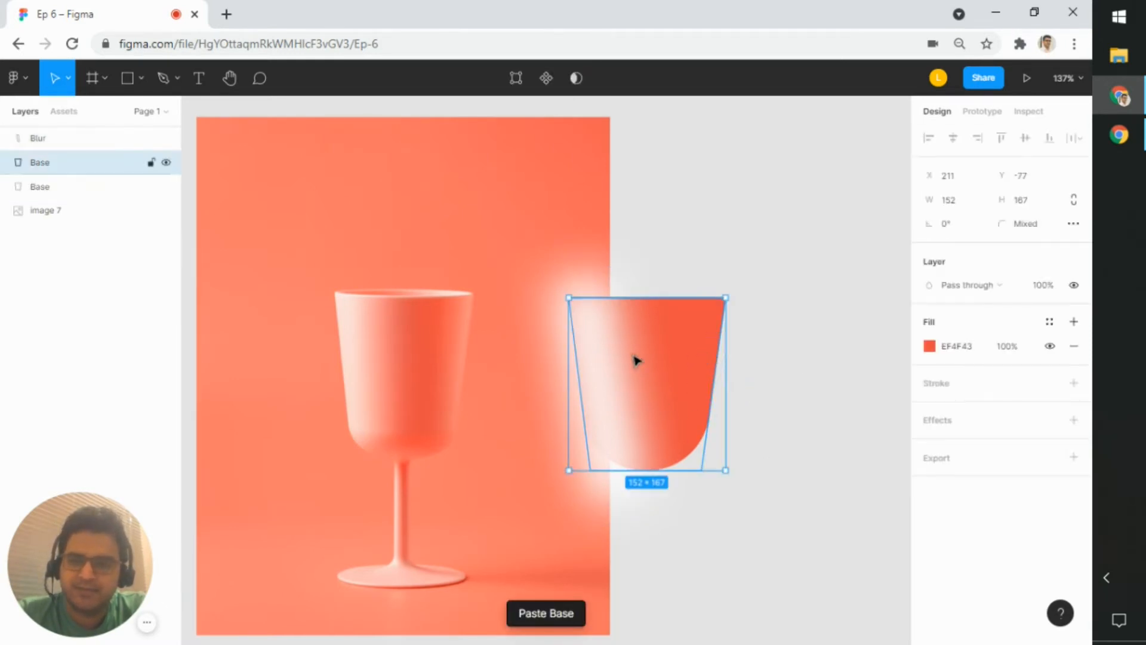
pyautogui.doubleClick(40, 167)
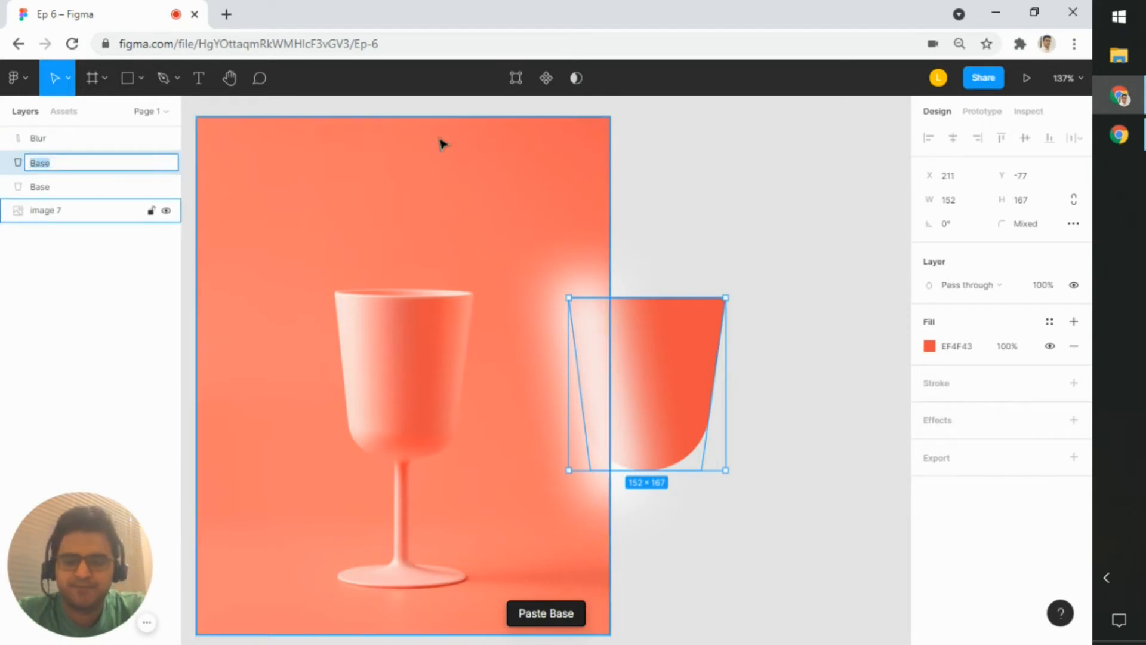
pyautogui.press('Right')
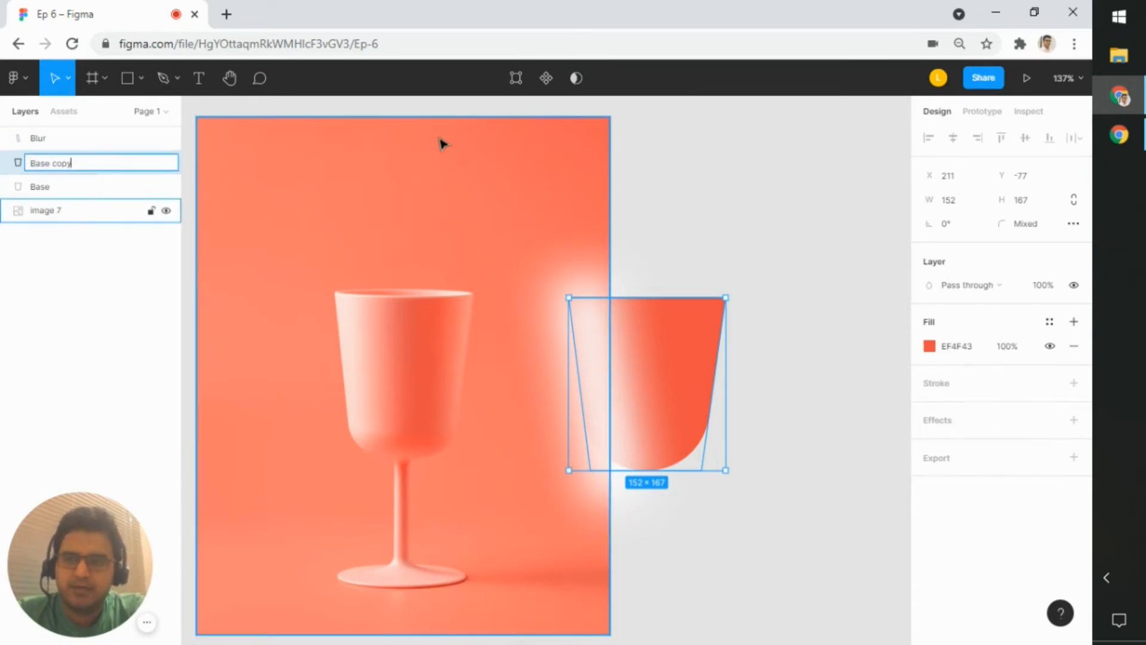
pyautogui.press('Return')
pyautogui.click(834, 222)
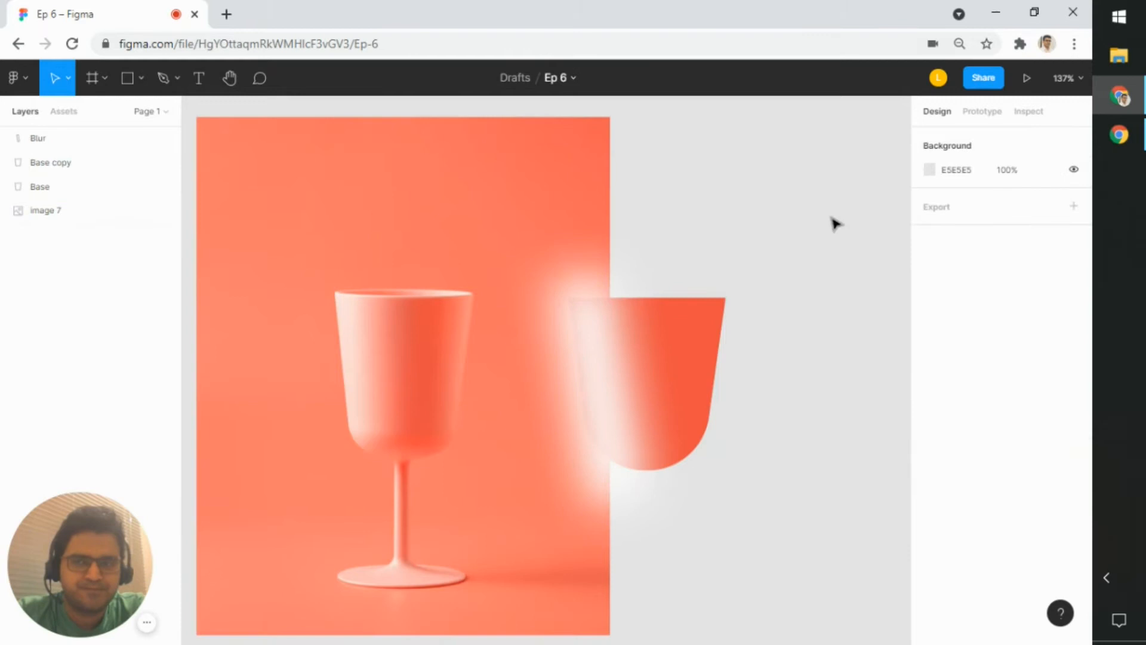
# Step: Turn Base copy into a mask and move the Blur layer into its mask group, above Base copy
pyautogui.click(694, 376)
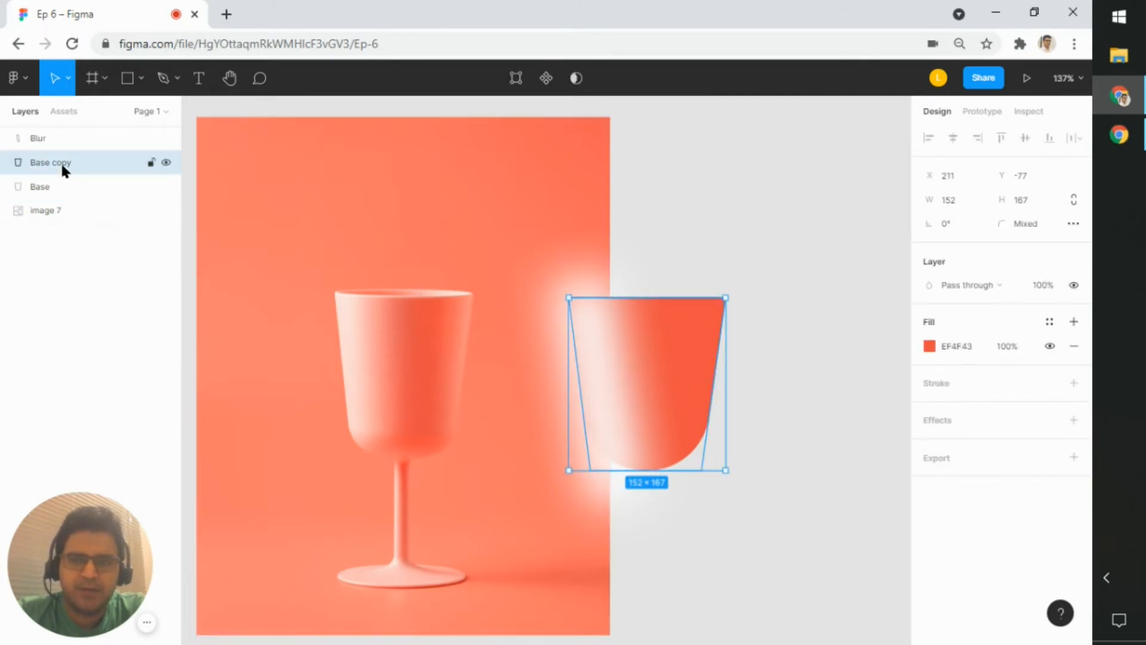
pyautogui.click(577, 84)
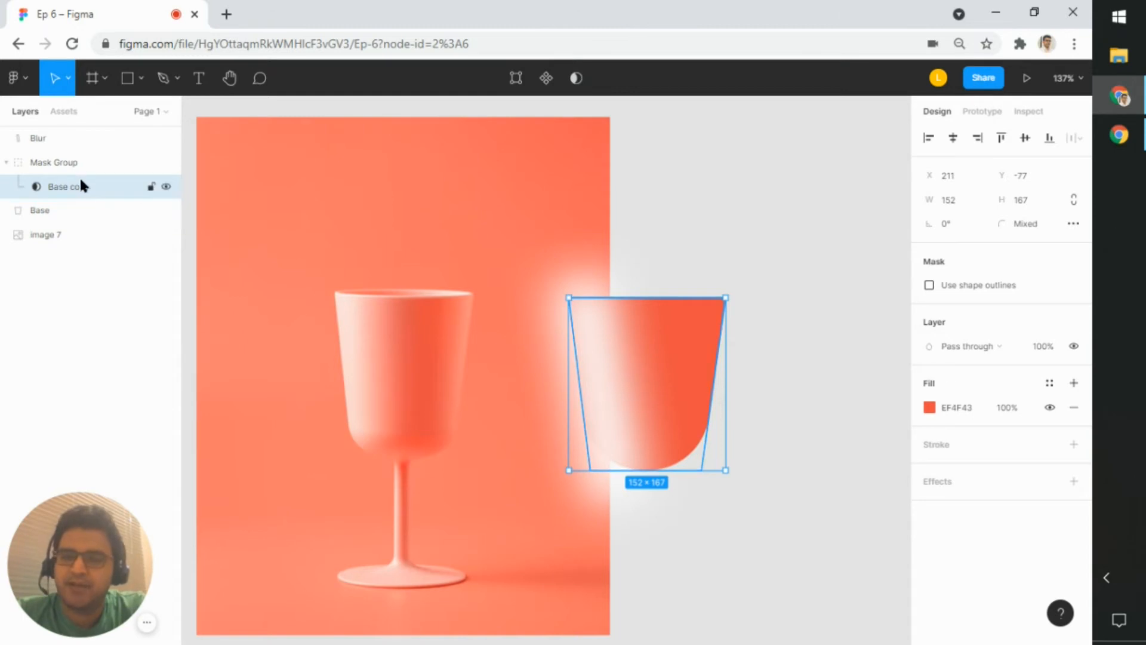
pyautogui.click(48, 137)
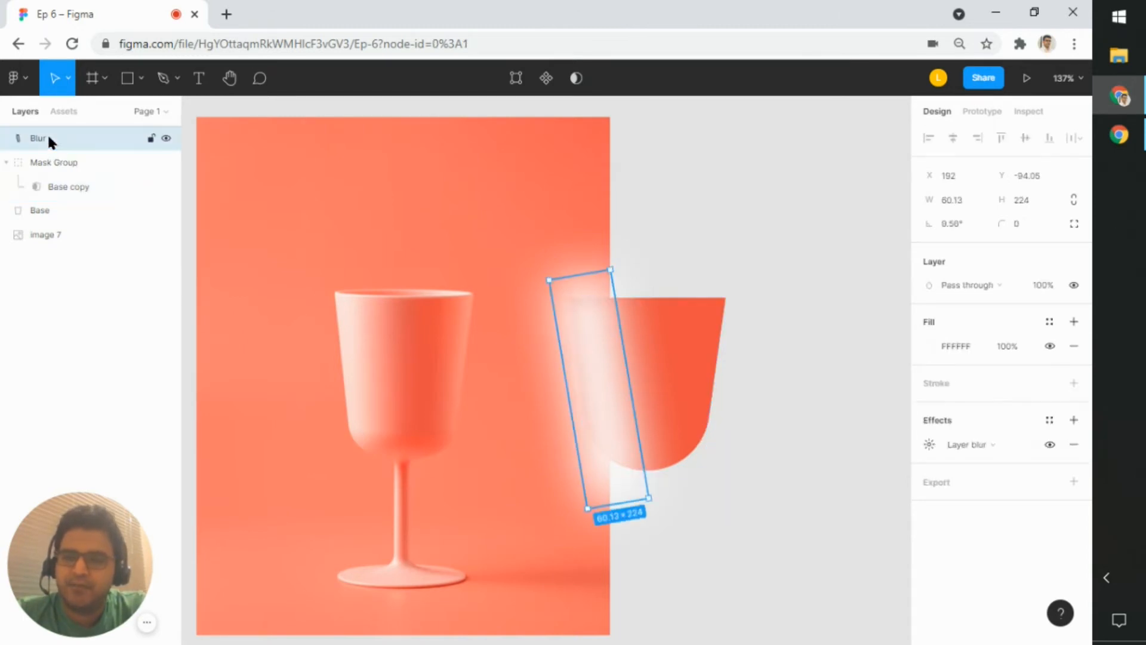
pyautogui.moveTo(47, 140); pyautogui.dragTo(67, 175)
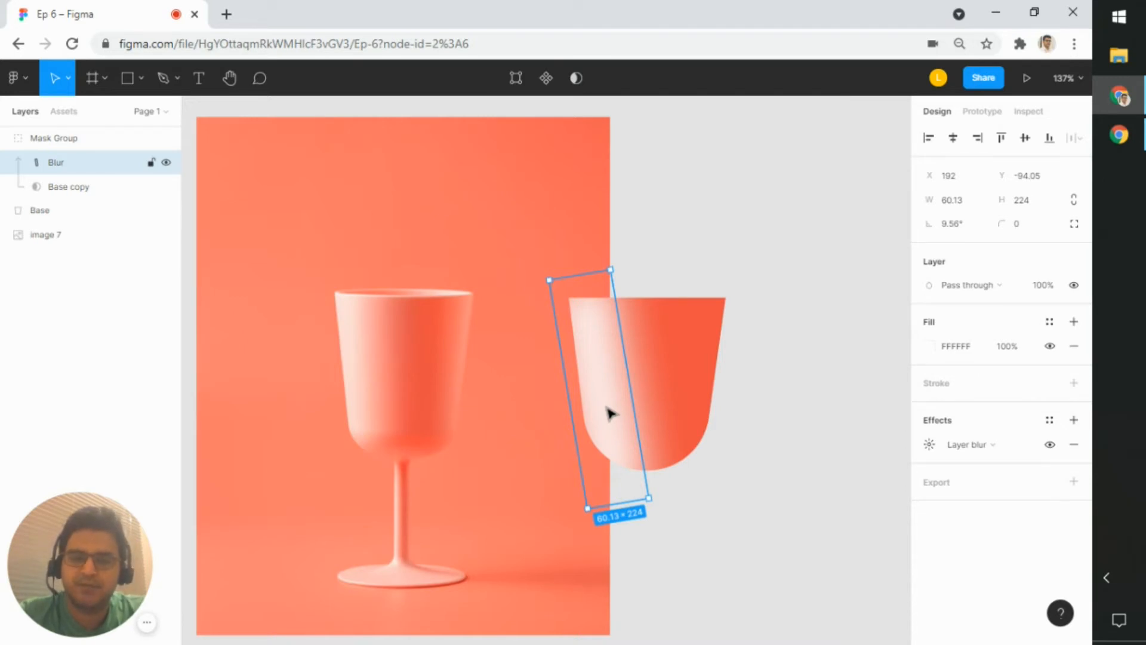
pyautogui.click(667, 375)
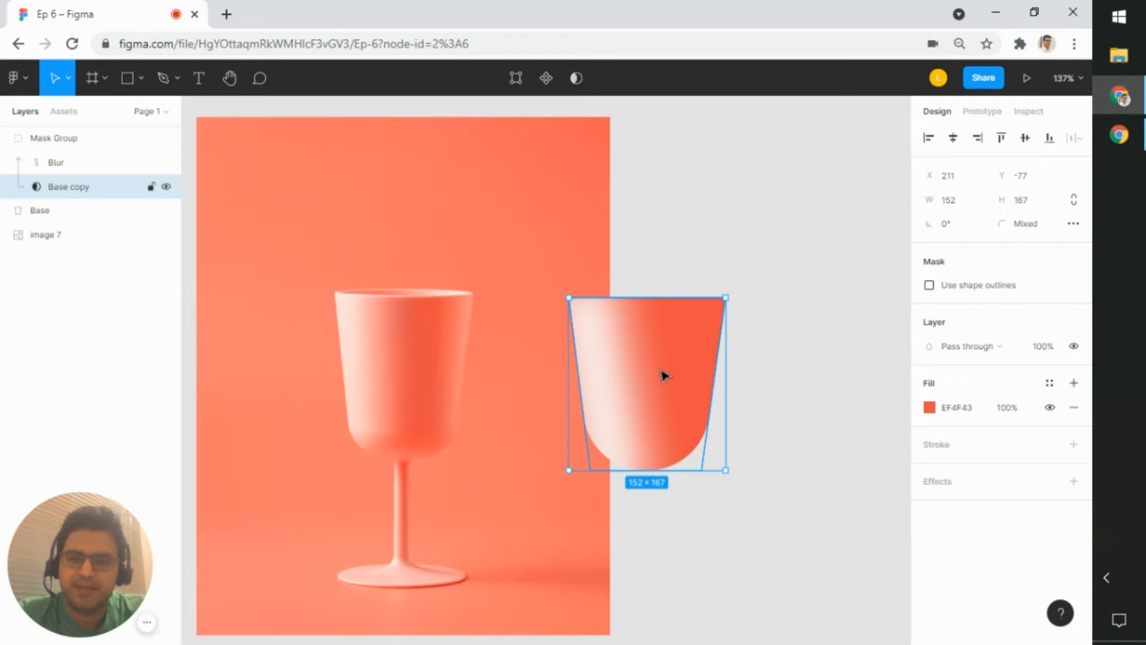
pyautogui.click(760, 399)
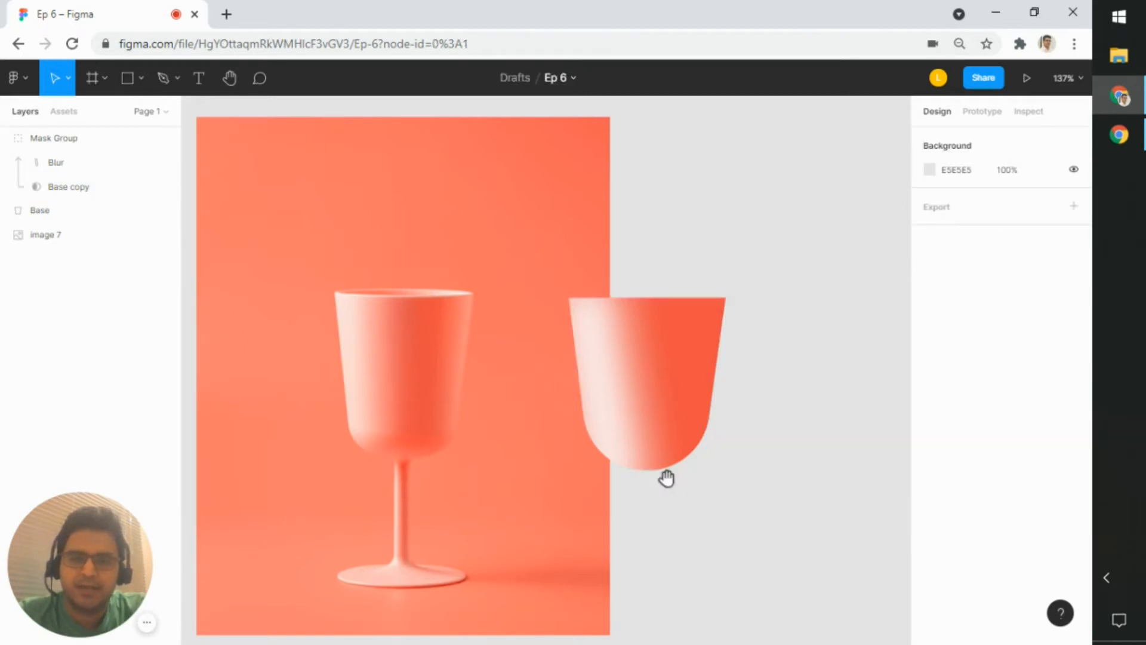
# Step: Move the reference photo slightly right and down to X -135, Y -244
pyautogui.scroll(-2, 686, 453)
pyautogui.moveTo(740, 386); pyautogui.dragTo(729, 397)
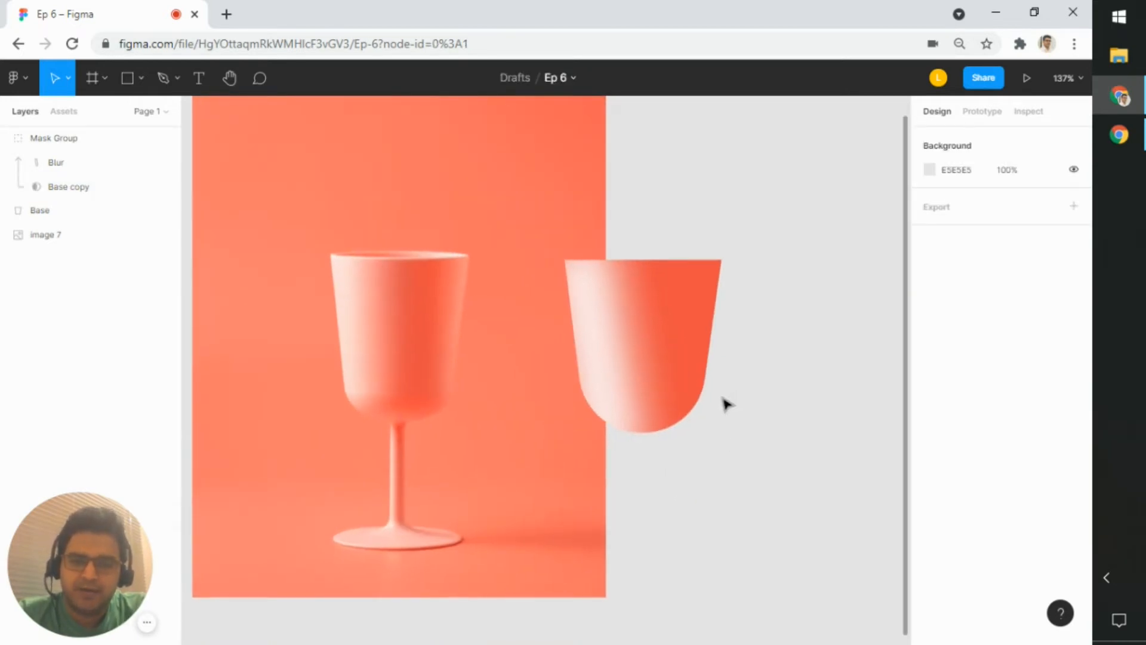
pyautogui.click(449, 435)
pyautogui.moveTo(449, 435); pyautogui.dragTo(473, 464)
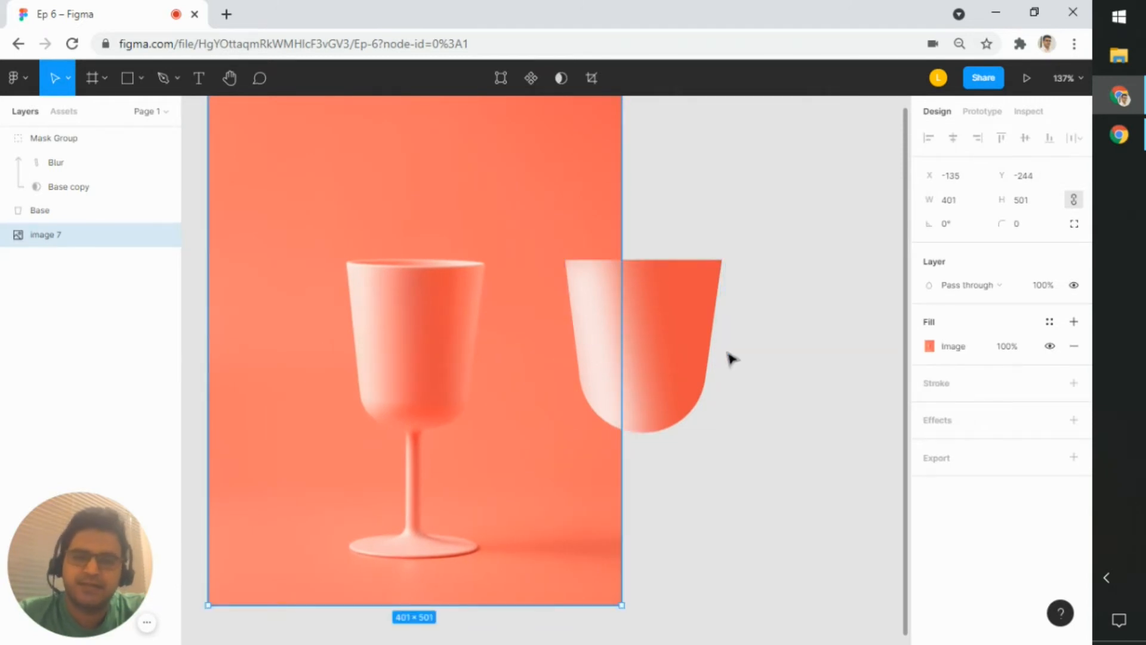
pyautogui.scroll(1, 707, 371)
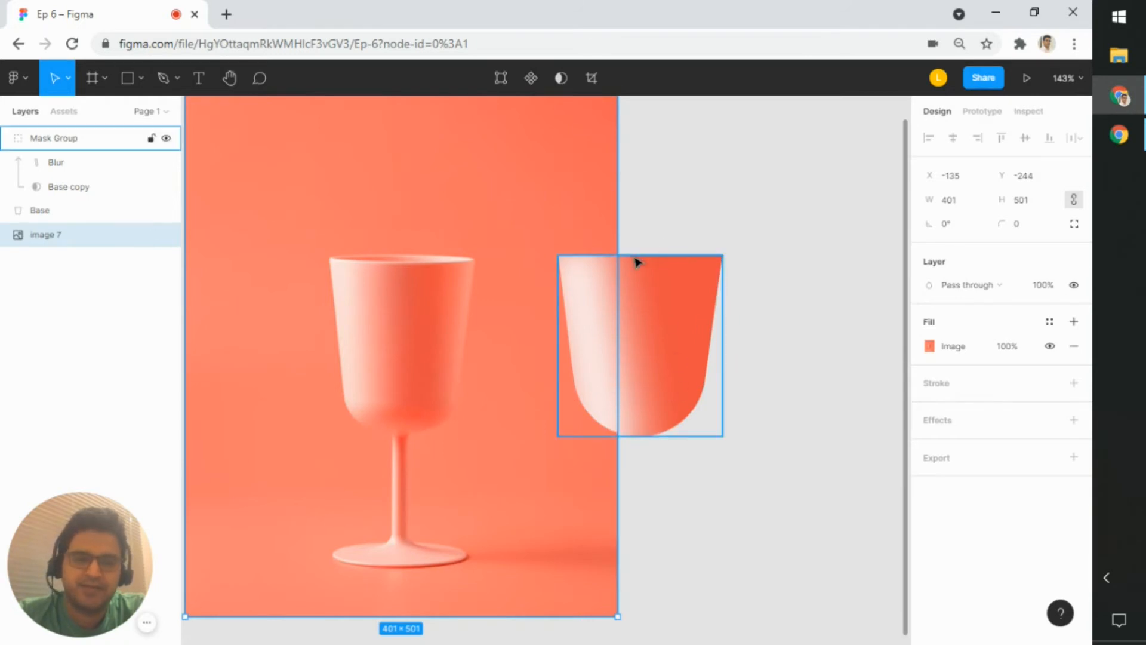
pyautogui.click(761, 316)
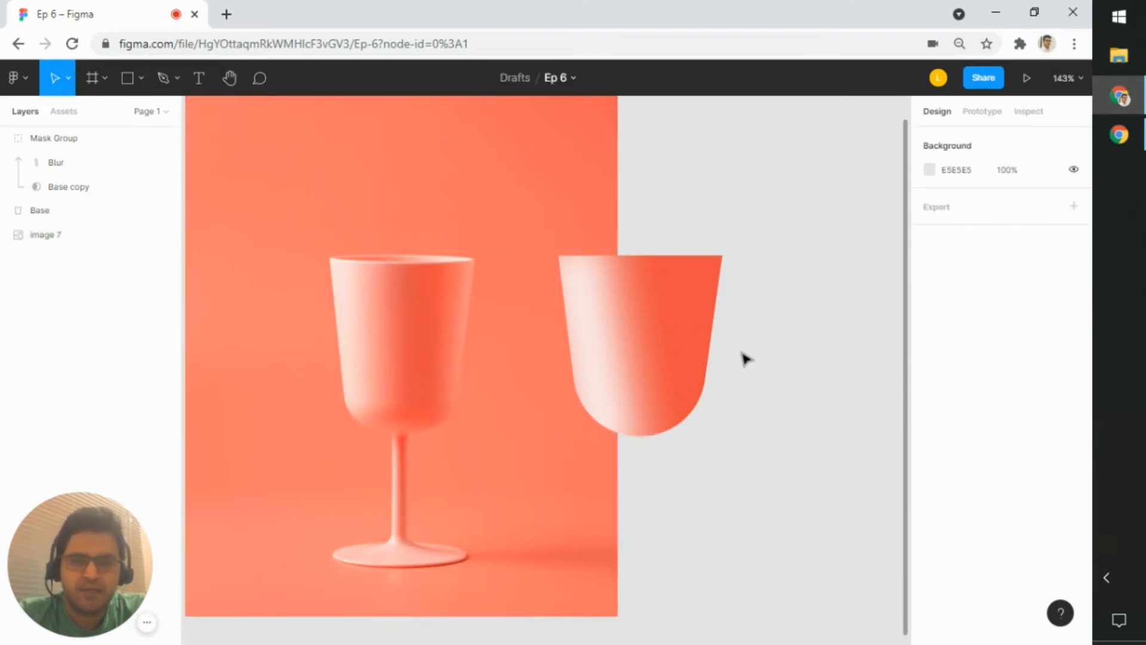
pyautogui.scroll(2, 745, 358)
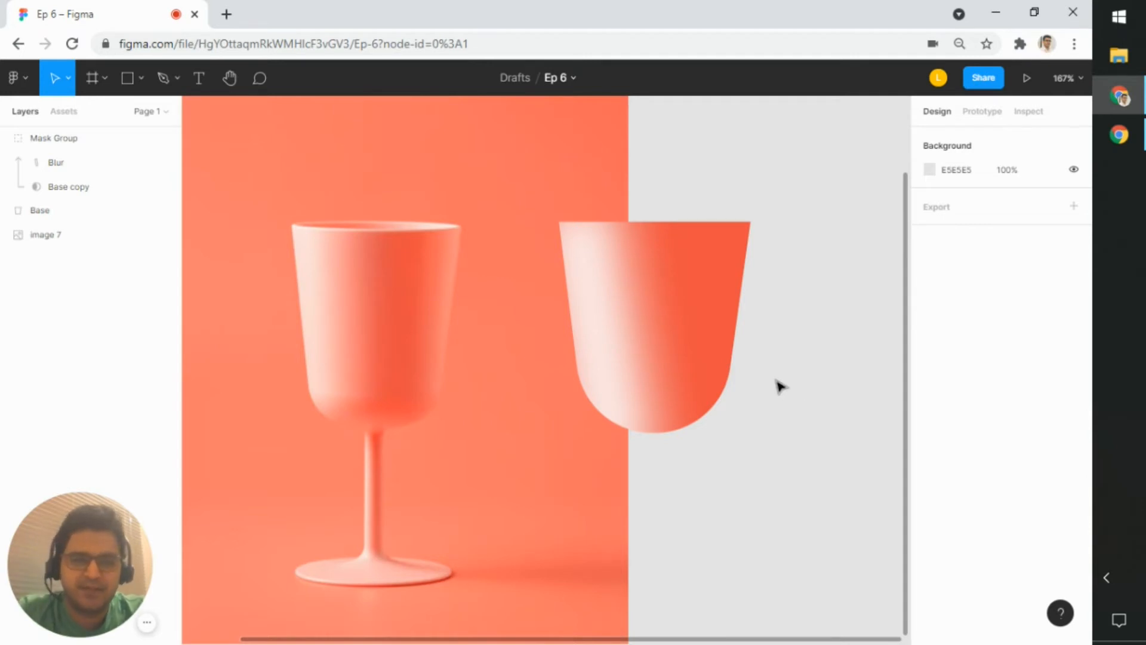
# Step: Change the Base cup shape's solid fill to a linear gradient, keeping the whole cup in view
pyautogui.click(56, 212)
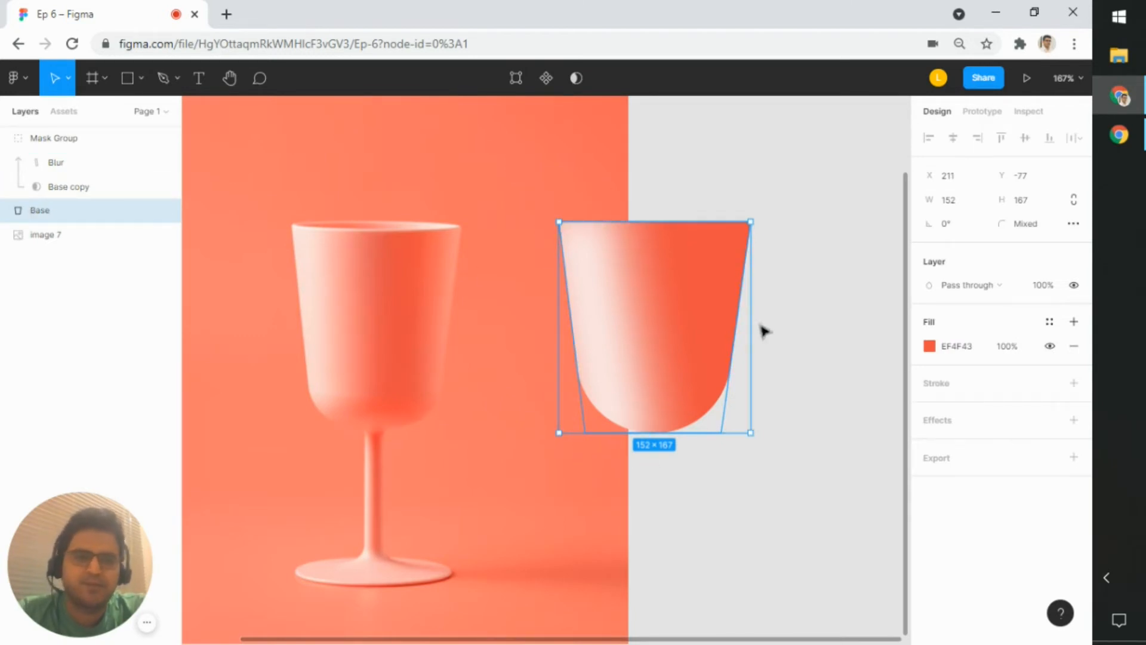
pyautogui.click(930, 347)
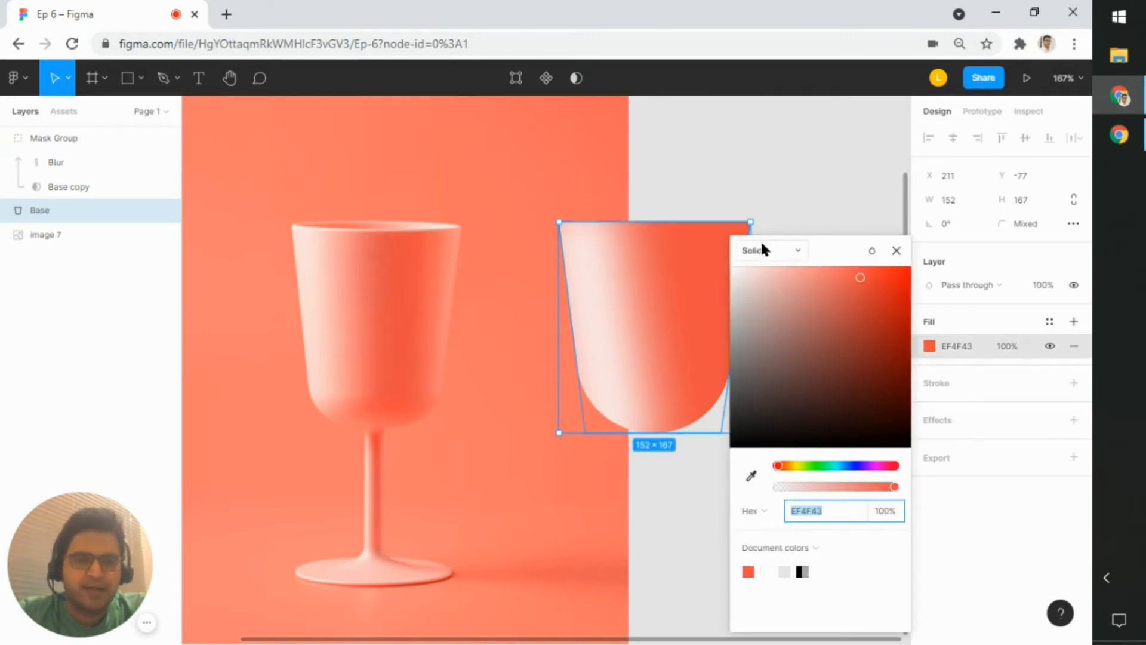
pyautogui.click(794, 254)
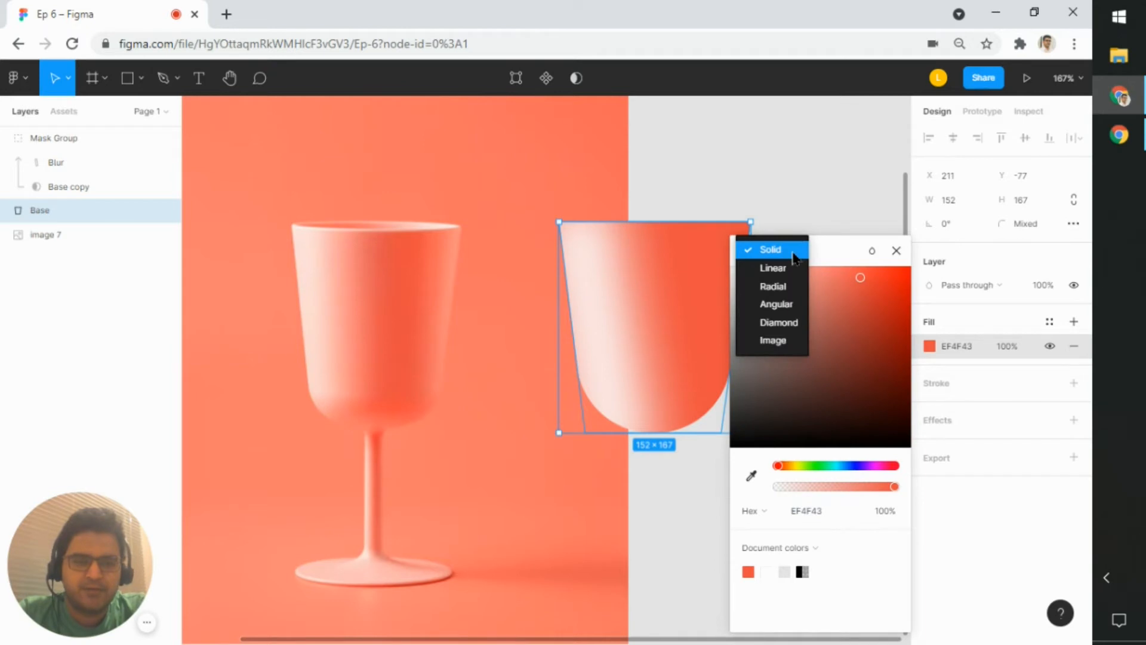
pyautogui.click(782, 268)
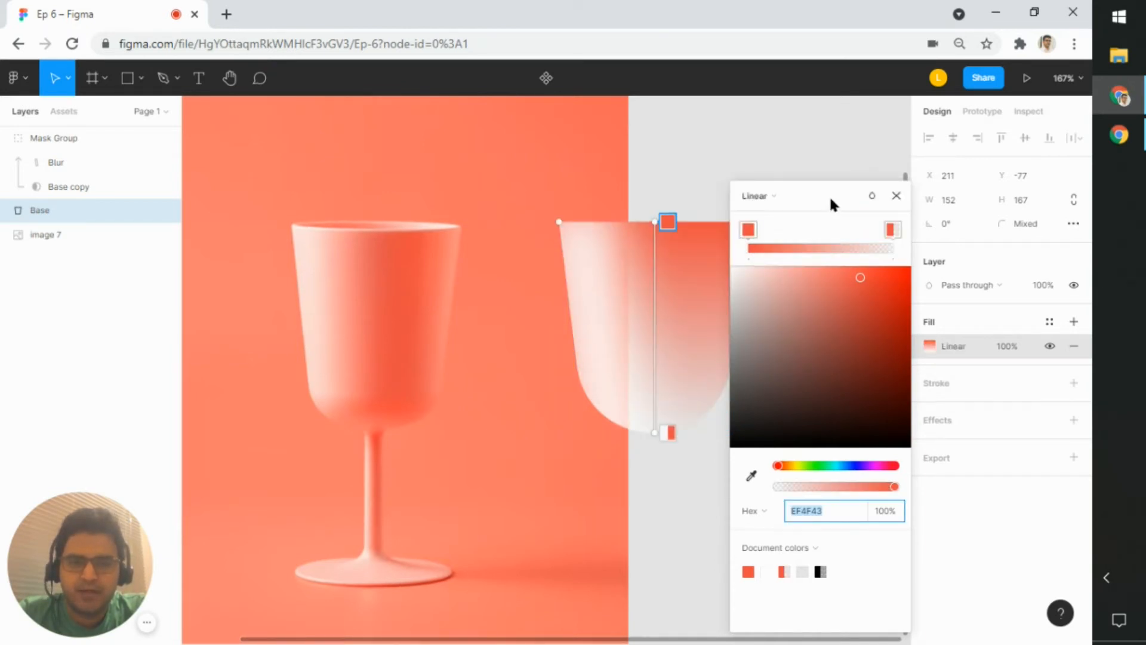
pyautogui.moveTo(830, 194); pyautogui.dragTo(935, 192)
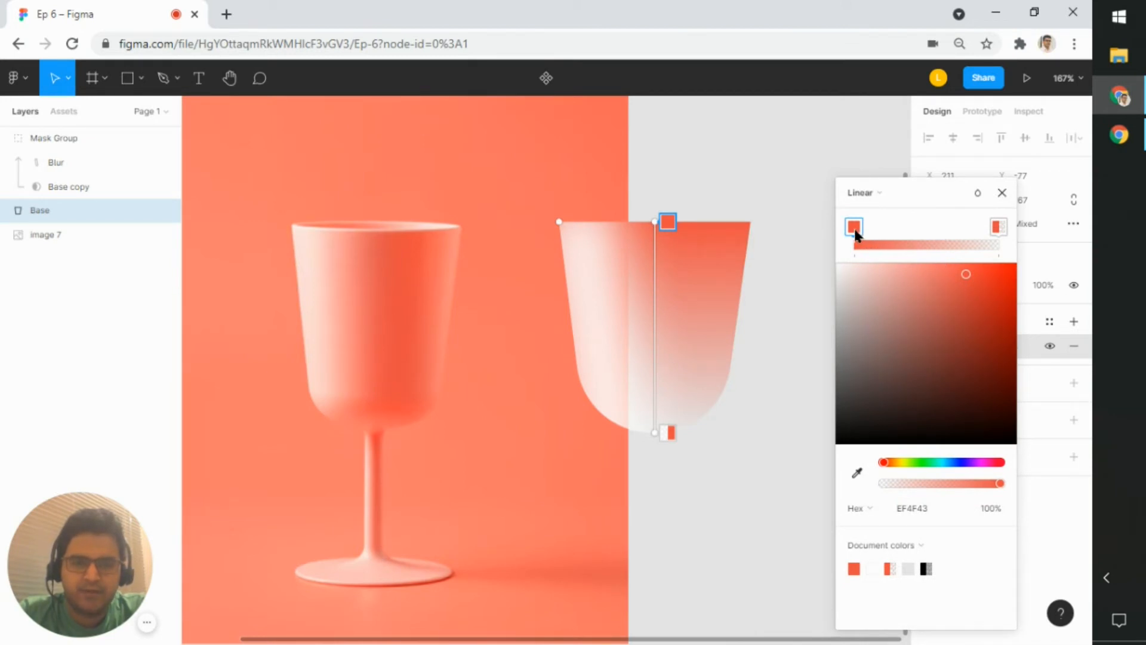
# Step: Set the gradient's transparent end stop to the light pink FF978C sampled from the reference glass's bowl
pyautogui.click(997, 227)
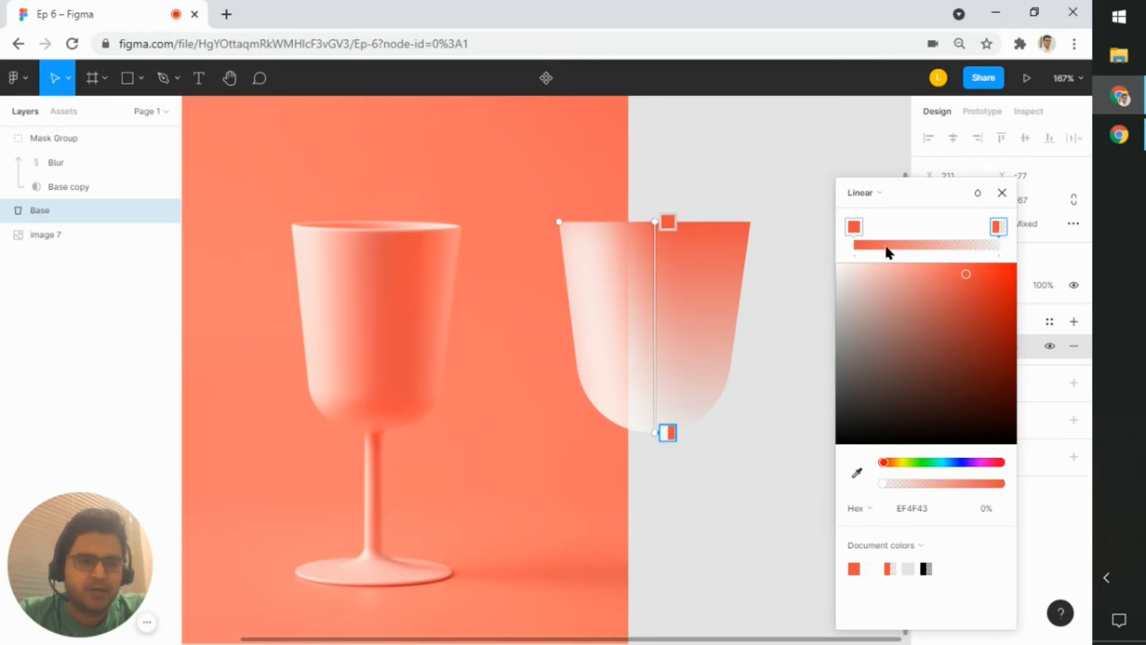
pyautogui.click(856, 473)
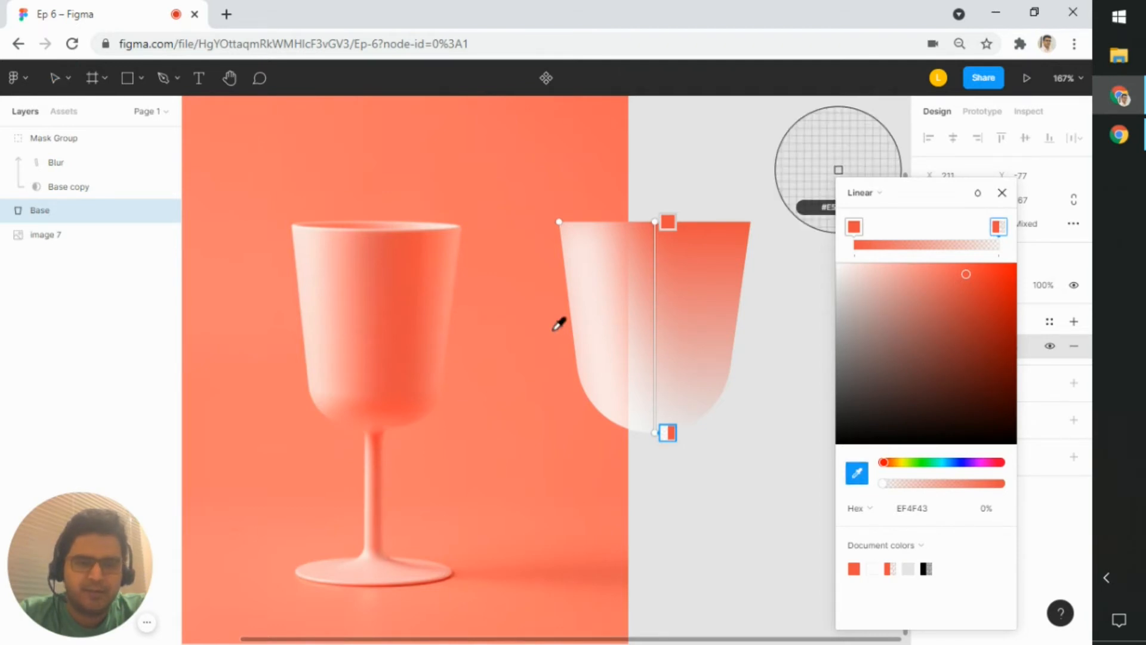
pyautogui.click(351, 312)
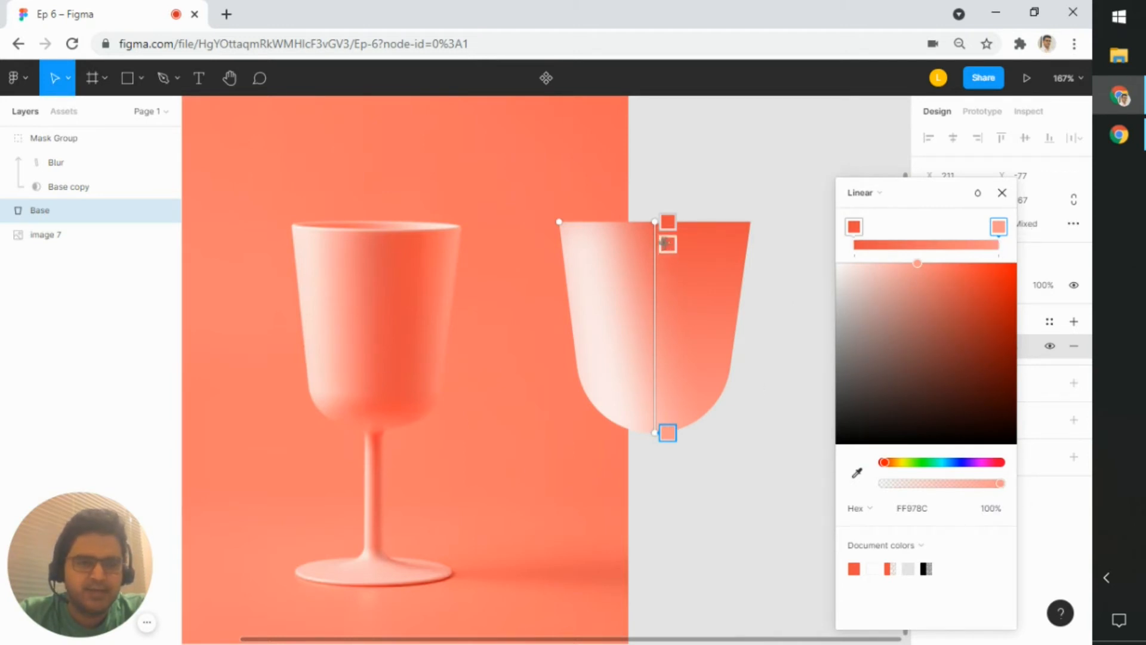
# Step: Rotate the Base gradient to run nearly horizontally, from dark red at the cup's right edge to light pink left of its center
pyautogui.moveTo(650, 222); pyautogui.dragTo(750, 309)
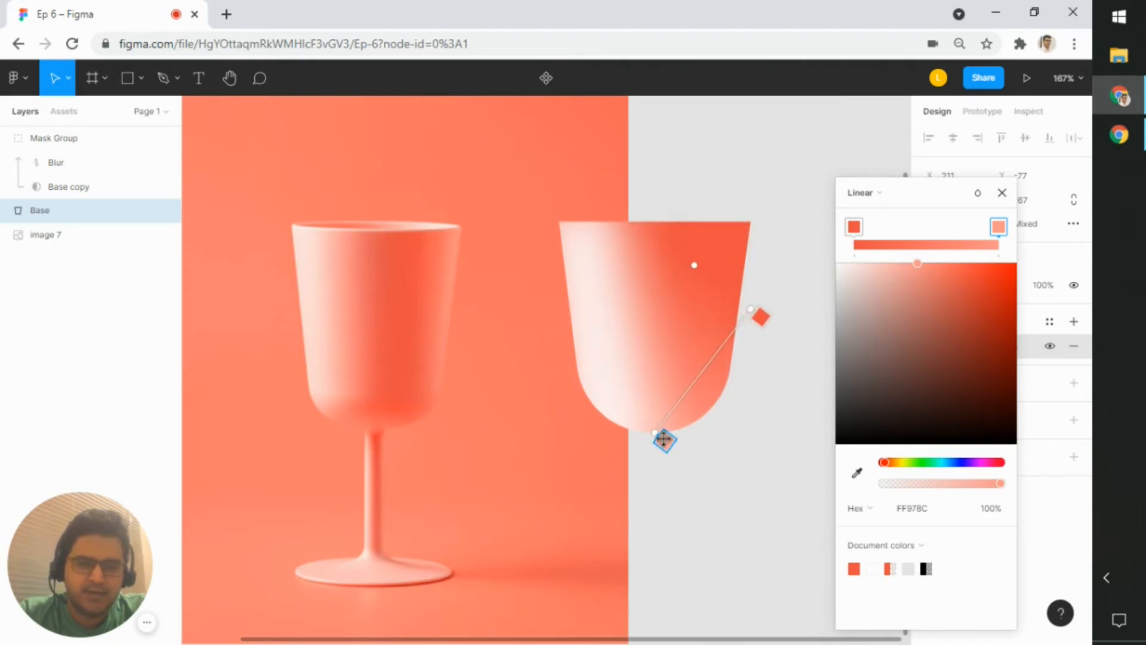
pyautogui.moveTo(659, 432); pyautogui.dragTo(627, 317)
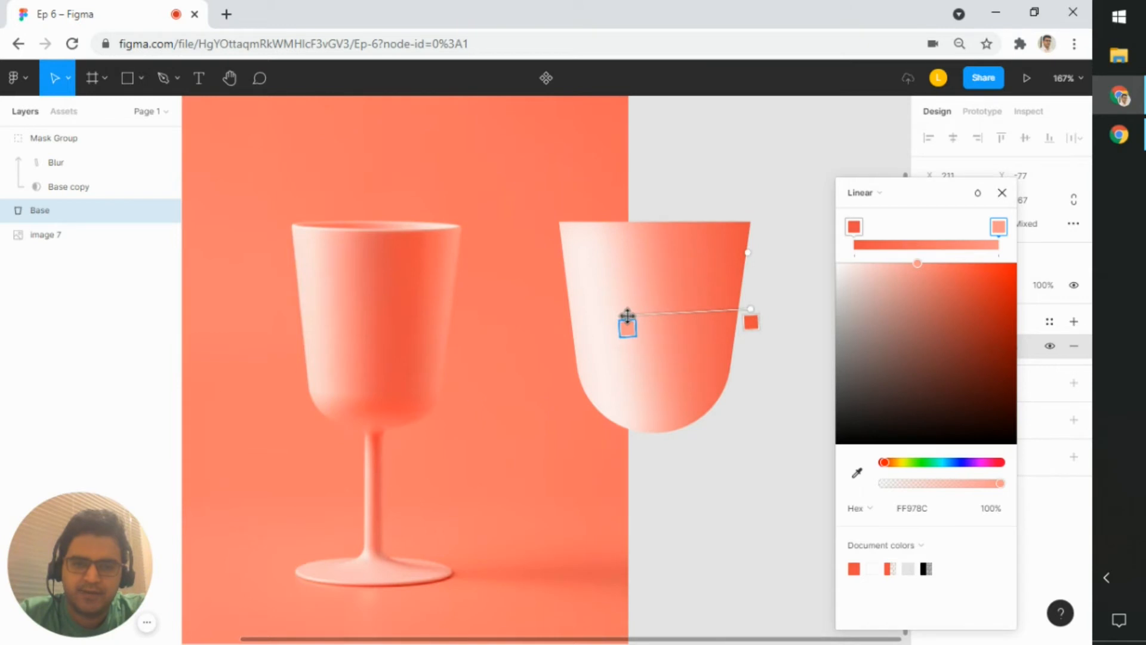
pyautogui.click(915, 191)
pyautogui.click(926, 199)
pyautogui.moveTo(926, 200); pyautogui.dragTo(1013, 197)
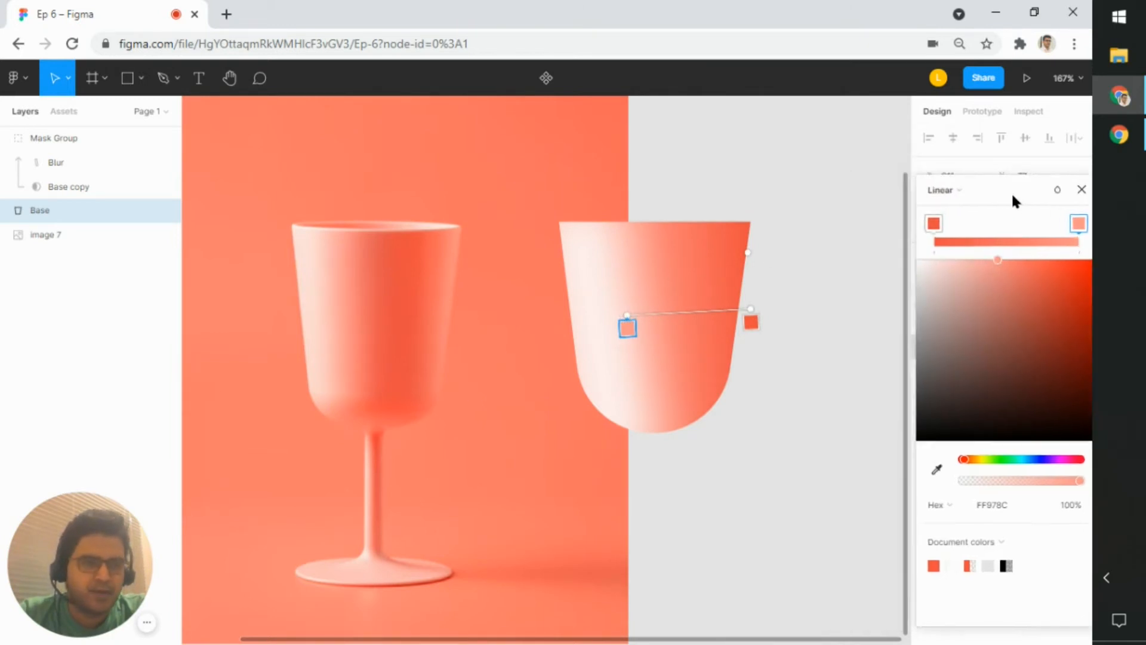
# Step: Fine-tune the Base gradient's end points so it spans the cup's full width with a slight tilt, and finish editing the fill
pyautogui.moveTo(751, 310)
pyautogui.mouseDown()
pyautogui.moveTo(862, 314)
pyautogui.moveTo(696, 312)
pyautogui.moveTo(715, 312)
pyautogui.mouseUp()
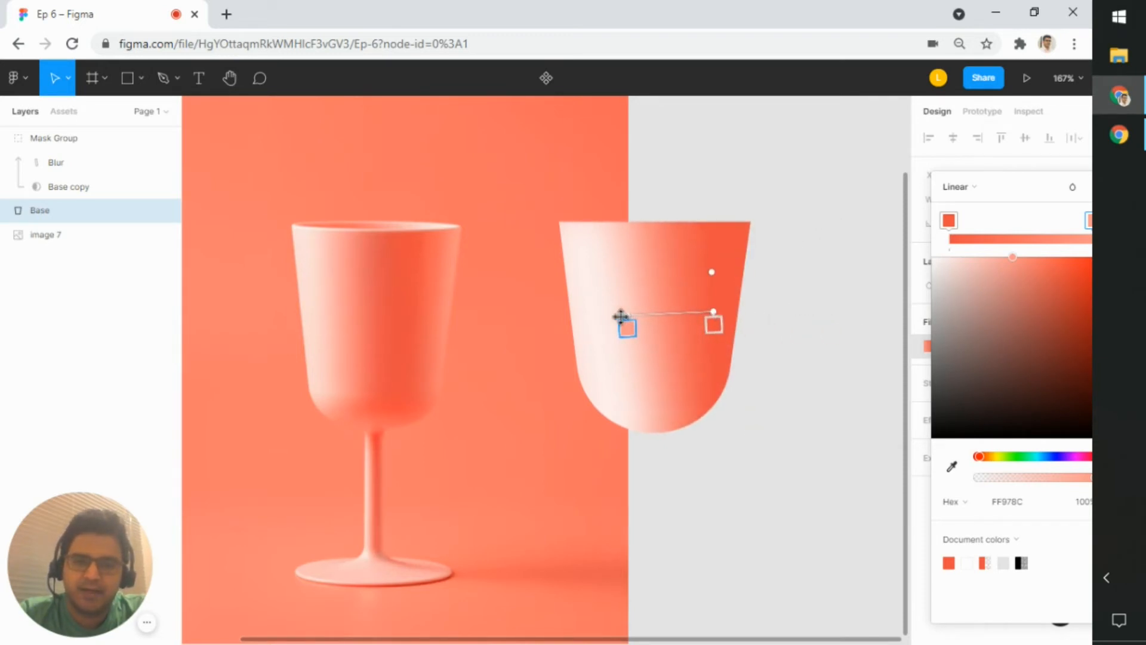
pyautogui.moveTo(621, 317)
pyautogui.mouseDown()
pyautogui.moveTo(572, 310)
pyautogui.moveTo(590, 311)
pyautogui.mouseUp()
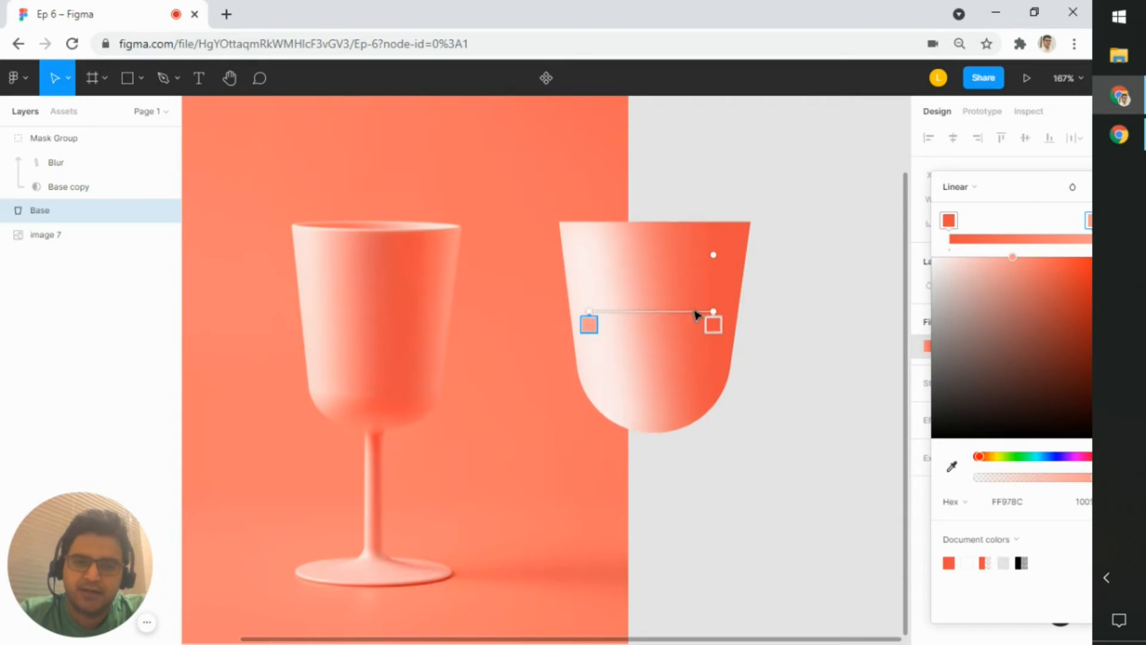
pyautogui.moveTo(715, 312)
pyautogui.mouseDown()
pyautogui.moveTo(745, 312)
pyautogui.moveTo(724, 307)
pyautogui.mouseUp()
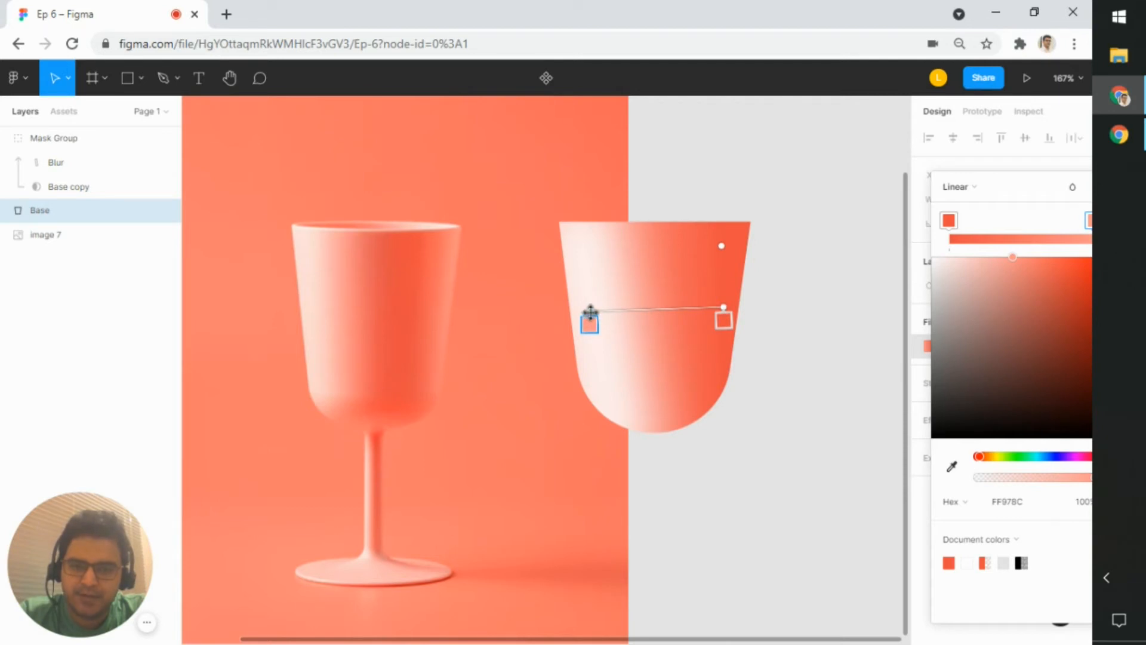
pyautogui.moveTo(590, 312)
pyautogui.mouseDown()
pyautogui.moveTo(578, 322)
pyautogui.moveTo(579, 311)
pyautogui.mouseUp()
pyautogui.moveTo(727, 308); pyautogui.dragTo(727, 304)
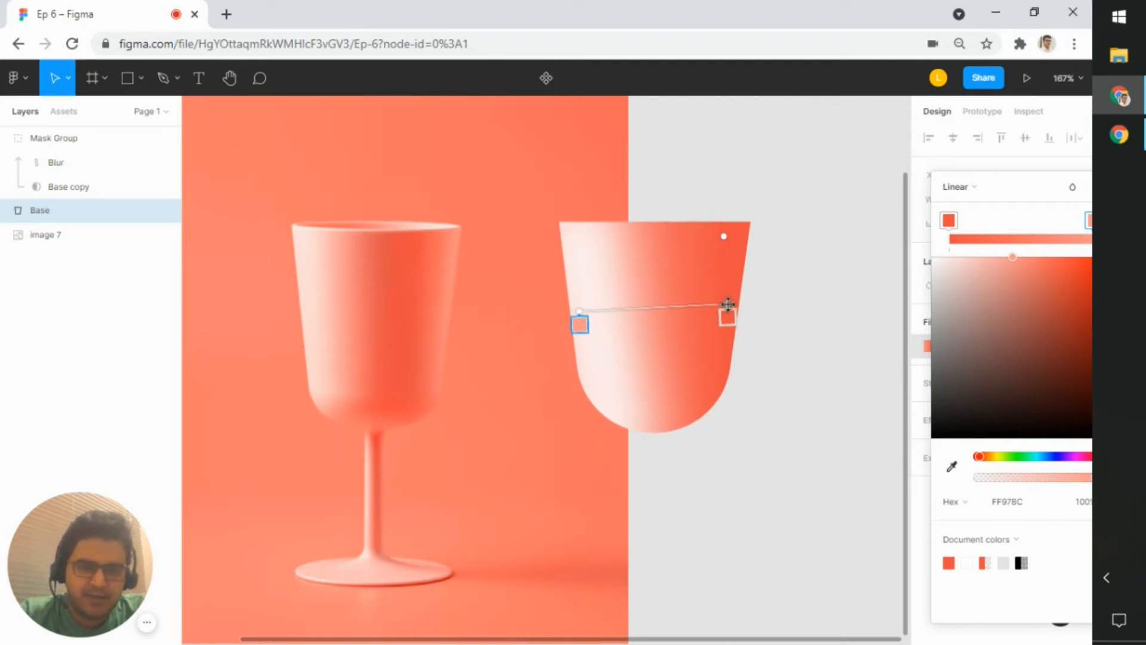
pyautogui.moveTo(578, 313)
pyautogui.mouseDown()
pyautogui.moveTo(572, 320)
pyautogui.moveTo(660, 320)
pyautogui.moveTo(525, 320)
pyautogui.mouseUp()
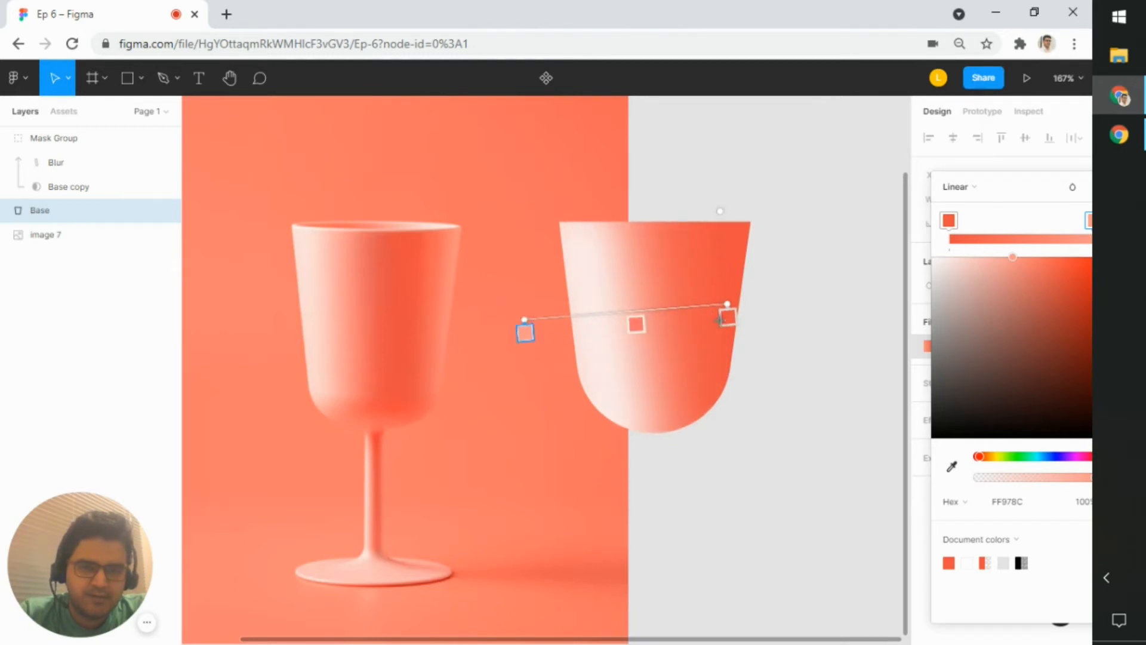
pyautogui.moveTo(729, 307)
pyautogui.mouseDown()
pyautogui.moveTo(747, 304)
pyautogui.moveTo(730, 305)
pyautogui.mouseUp()
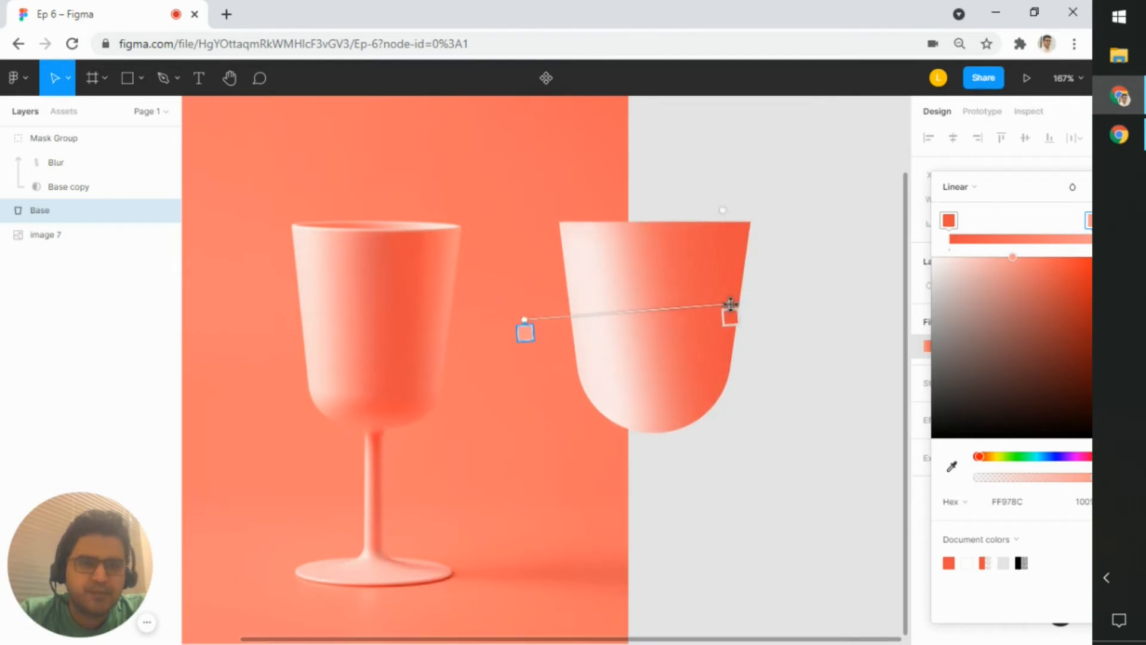
pyautogui.moveTo(524, 320); pyautogui.dragTo(534, 320)
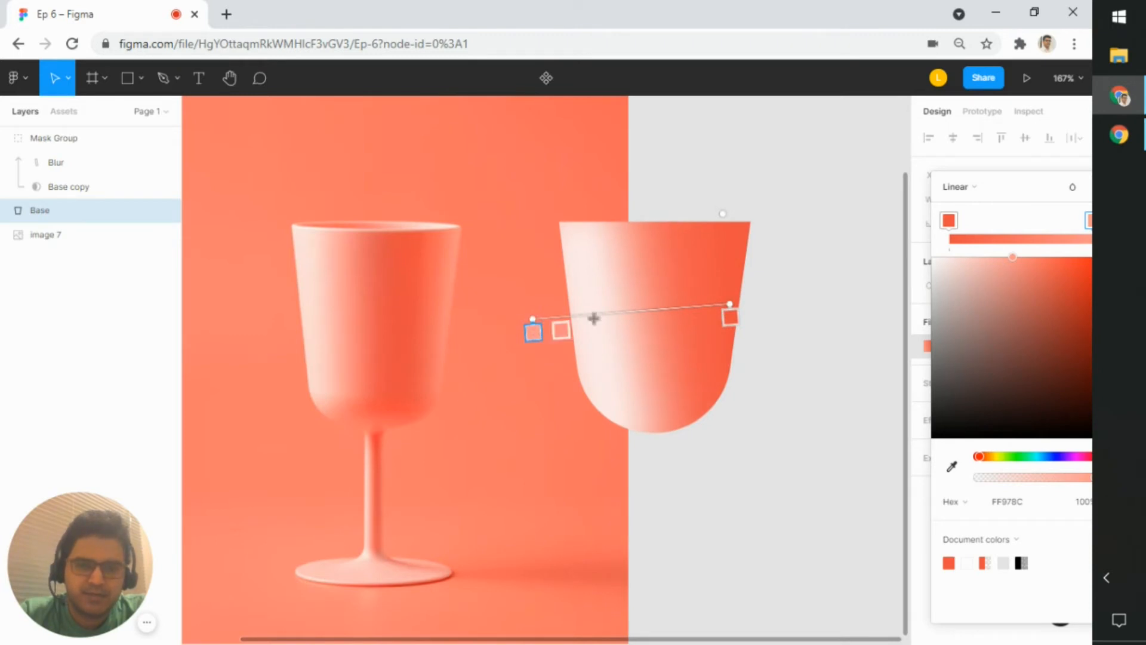
pyautogui.moveTo(1023, 187); pyautogui.dragTo(962, 187)
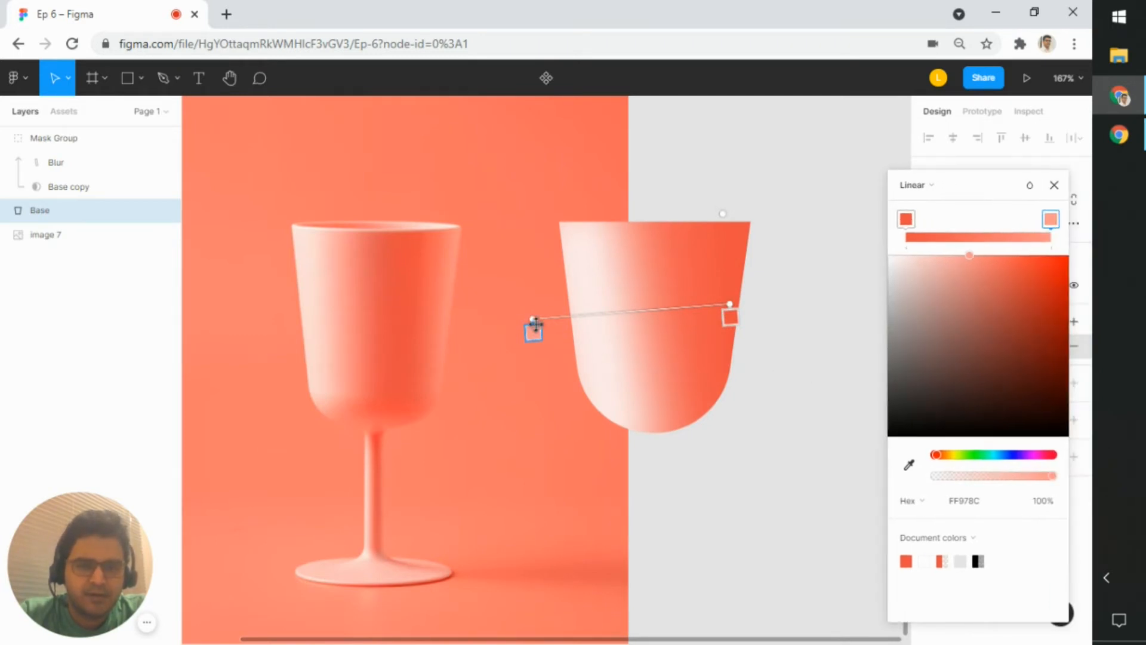
pyautogui.moveTo(532, 325)
pyautogui.mouseDown()
pyautogui.moveTo(638, 320)
pyautogui.moveTo(539, 325)
pyautogui.moveTo(566, 318)
pyautogui.mouseUp()
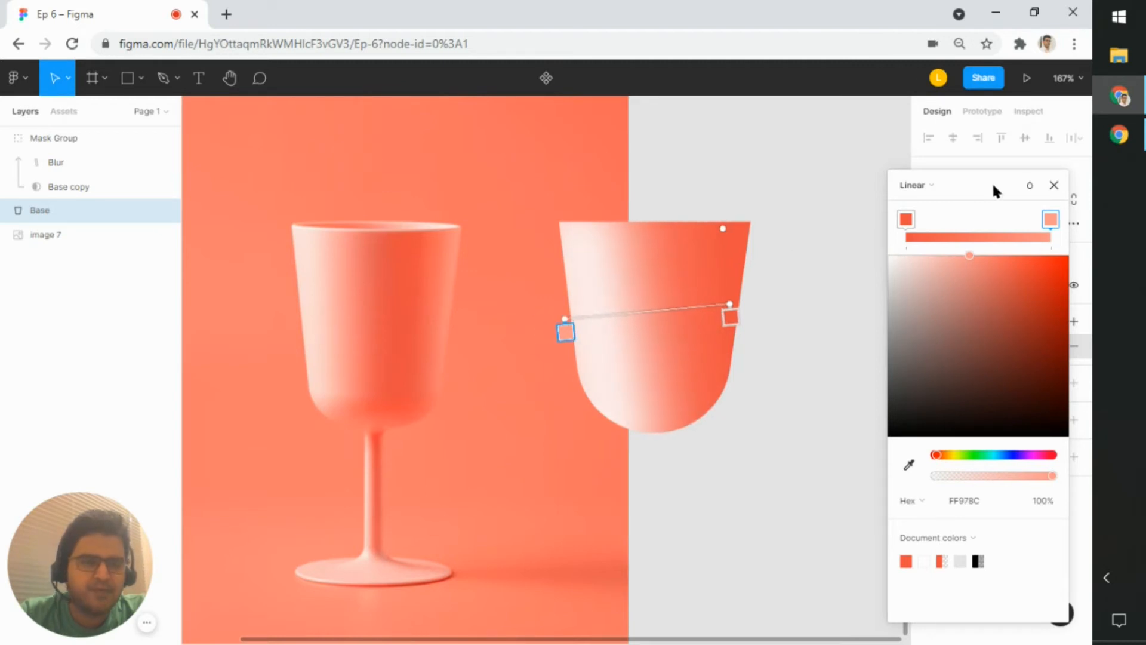
pyautogui.click(1054, 186)
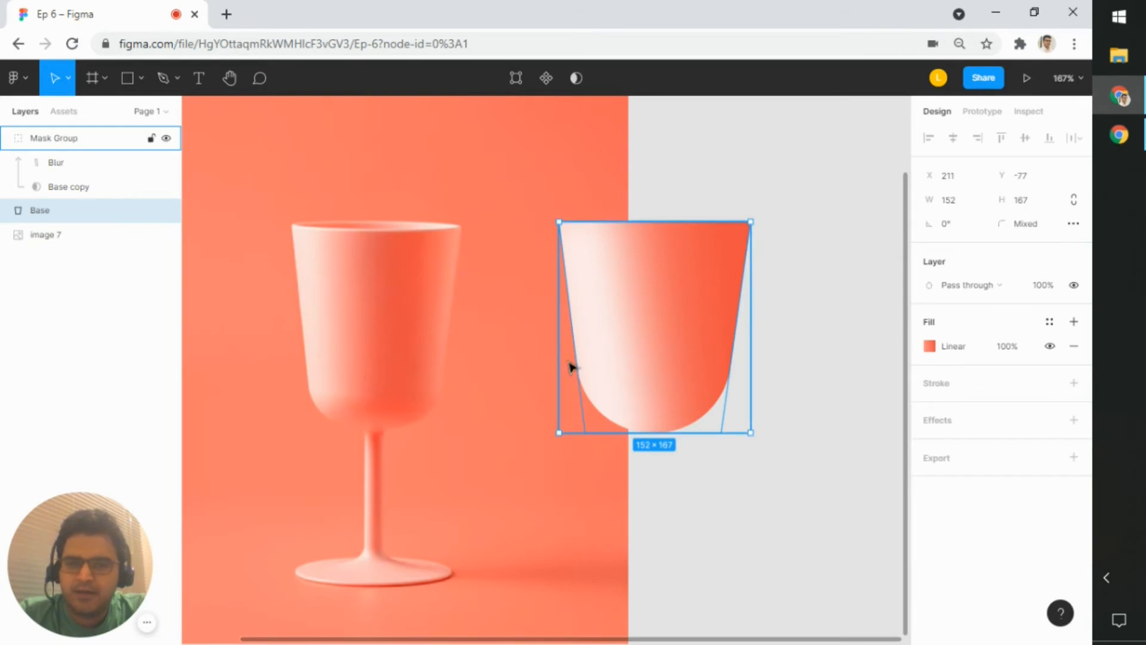
# Step: Resize the tilted white Blur layer to about 50.61 wide and 157.08 high along the cup's left side
pyautogui.click(65, 162)
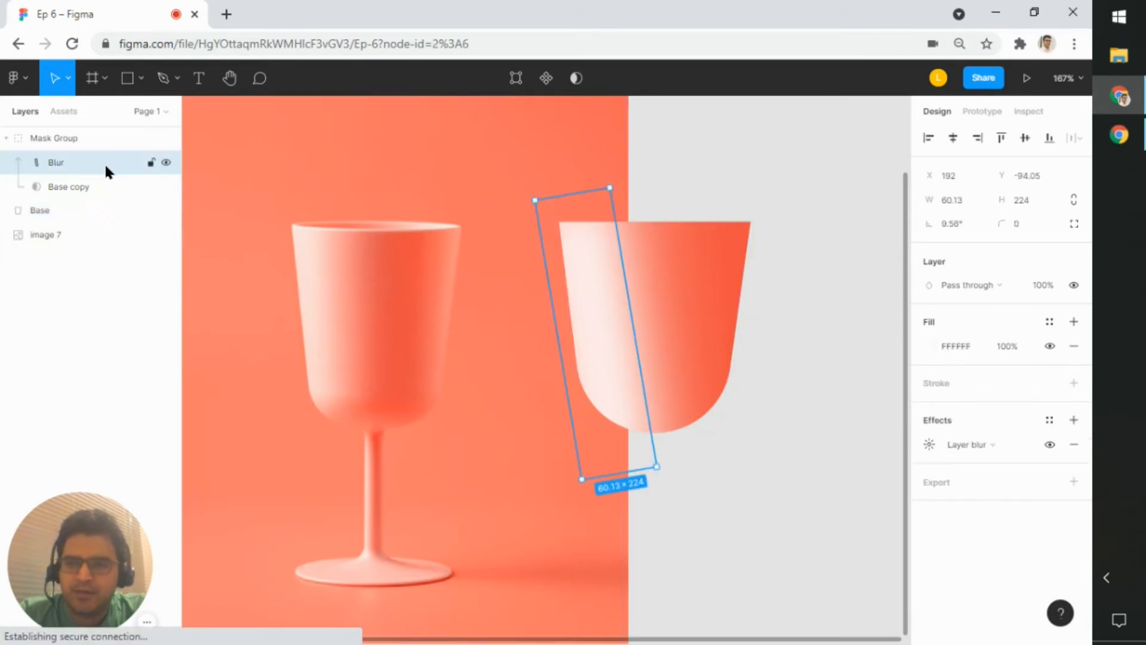
pyautogui.doubleClick(593, 306)
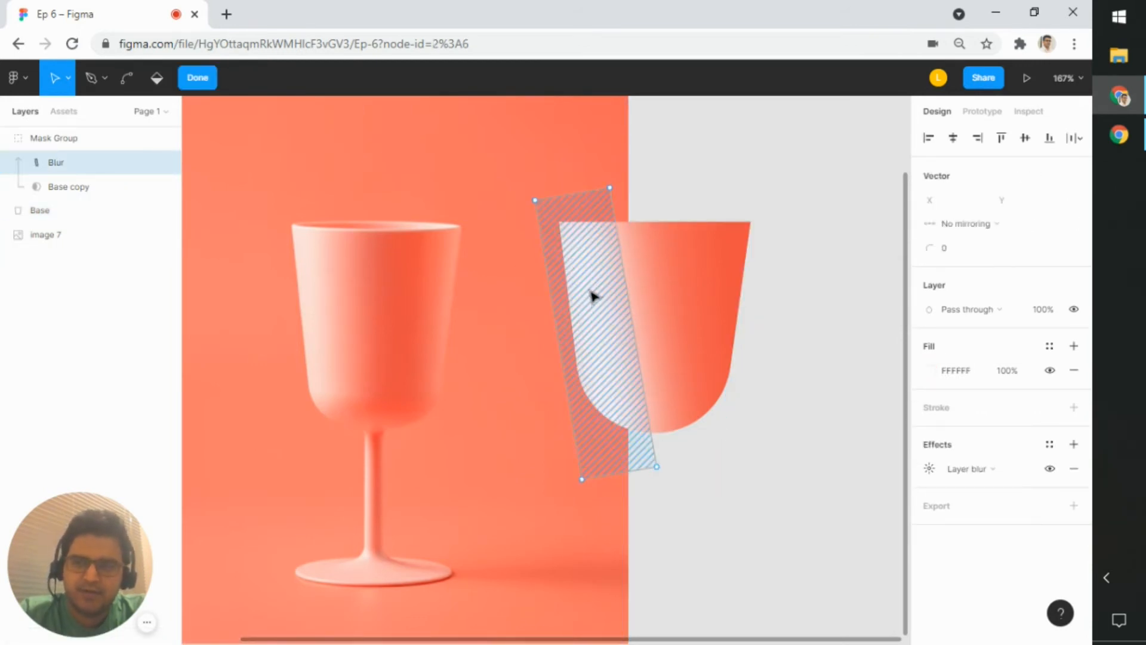
pyautogui.press('Escape')
pyautogui.moveTo(630, 316)
pyautogui.mouseDown()
pyautogui.moveTo(581, 317)
pyautogui.moveTo(611, 320)
pyautogui.mouseUp()
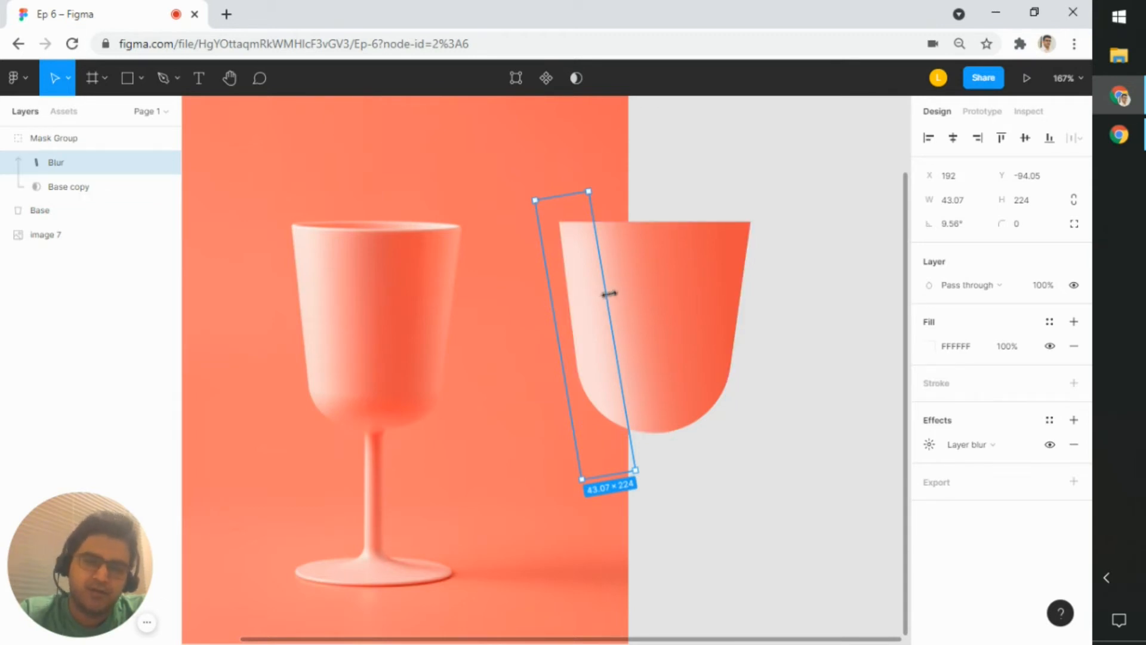
pyautogui.moveTo(610, 295)
pyautogui.mouseDown()
pyautogui.moveTo(650, 294)
pyautogui.moveTo(596, 294)
pyautogui.moveTo(607, 298)
pyautogui.mouseUp()
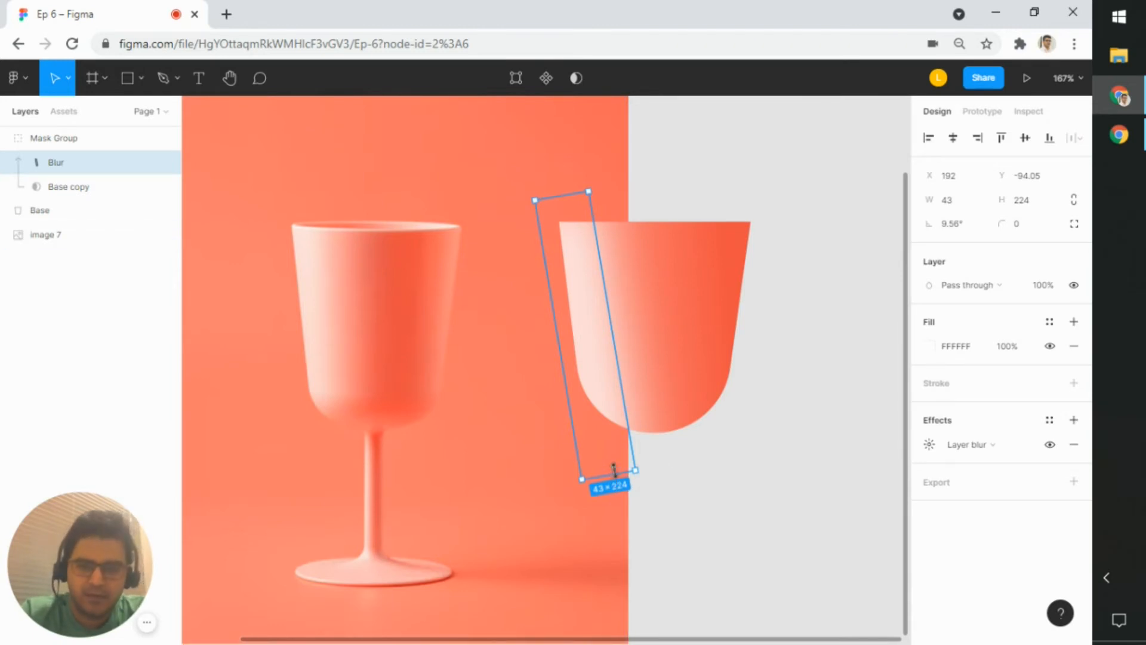
pyautogui.moveTo(613, 474); pyautogui.dragTo(610, 385)
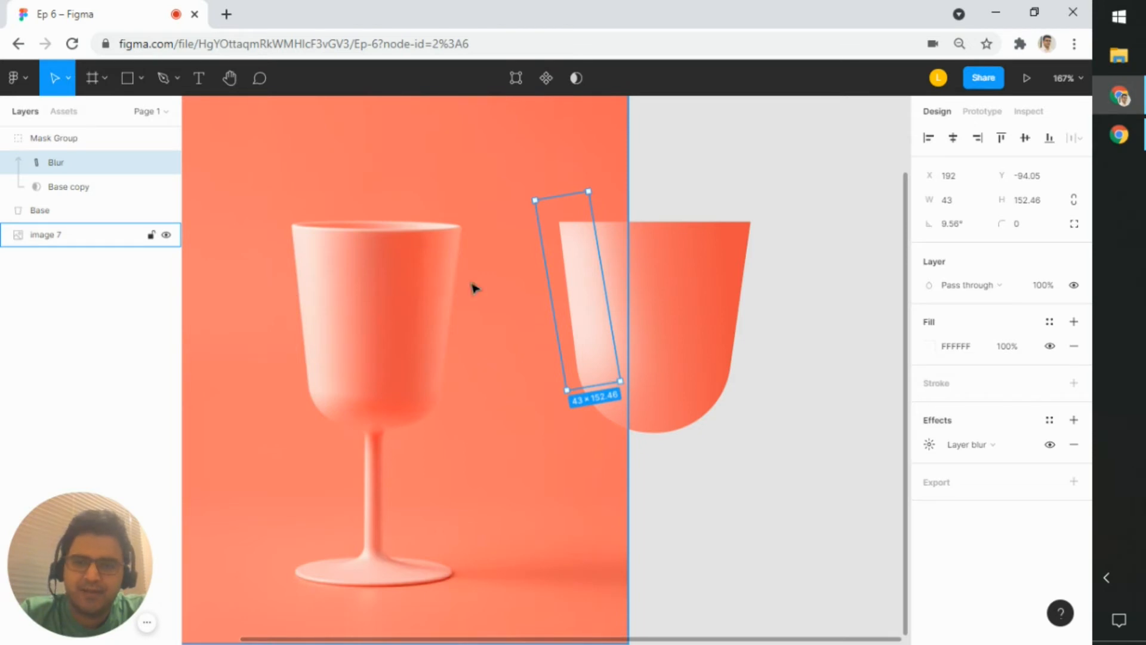
pyautogui.moveTo(610, 315); pyautogui.dragTo(618, 316)
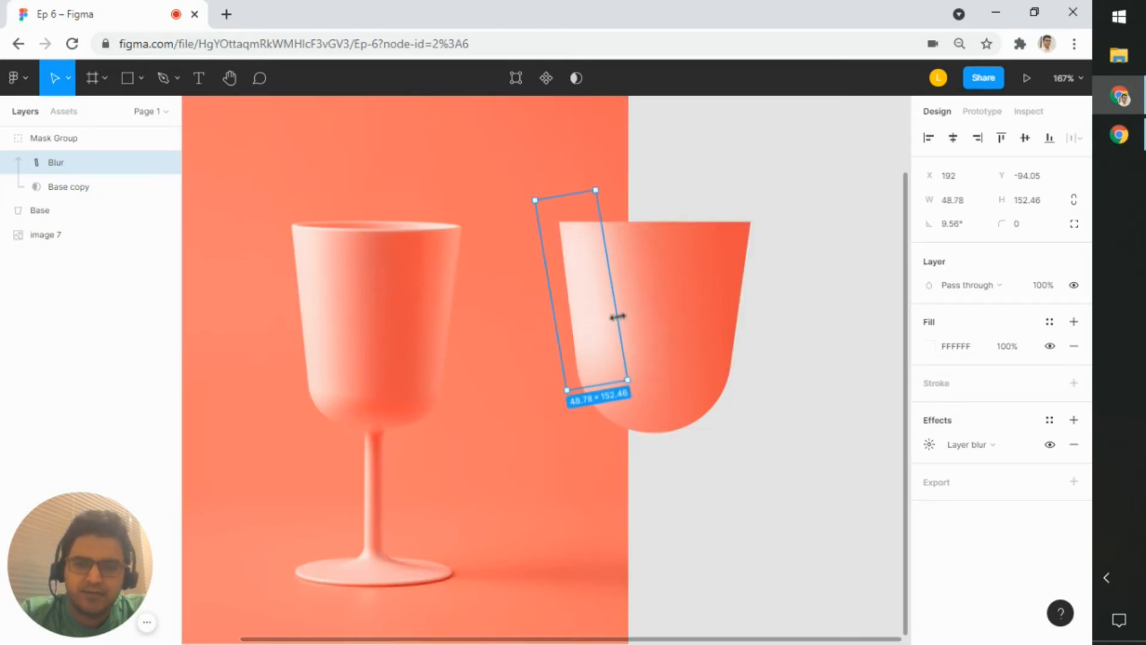
pyautogui.moveTo(594, 387); pyautogui.dragTo(594, 393)
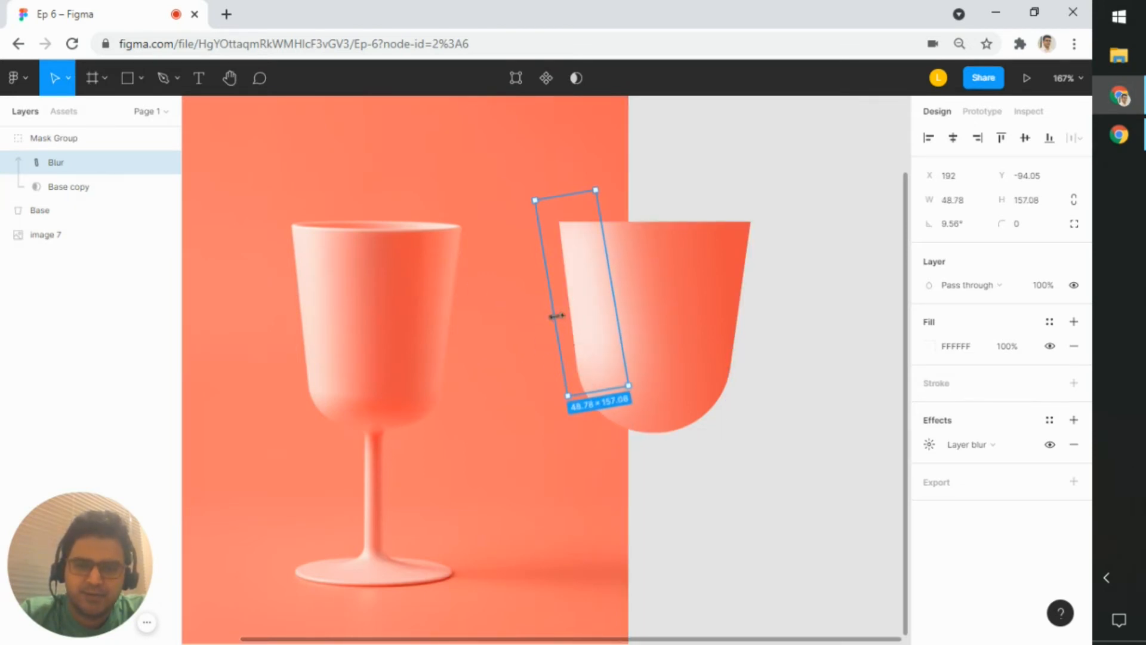
pyautogui.moveTo(555, 316); pyautogui.dragTo(550, 314)
# Step: Set the Blur layer's layer blur to 60 and deselect it
pyautogui.click(929, 444)
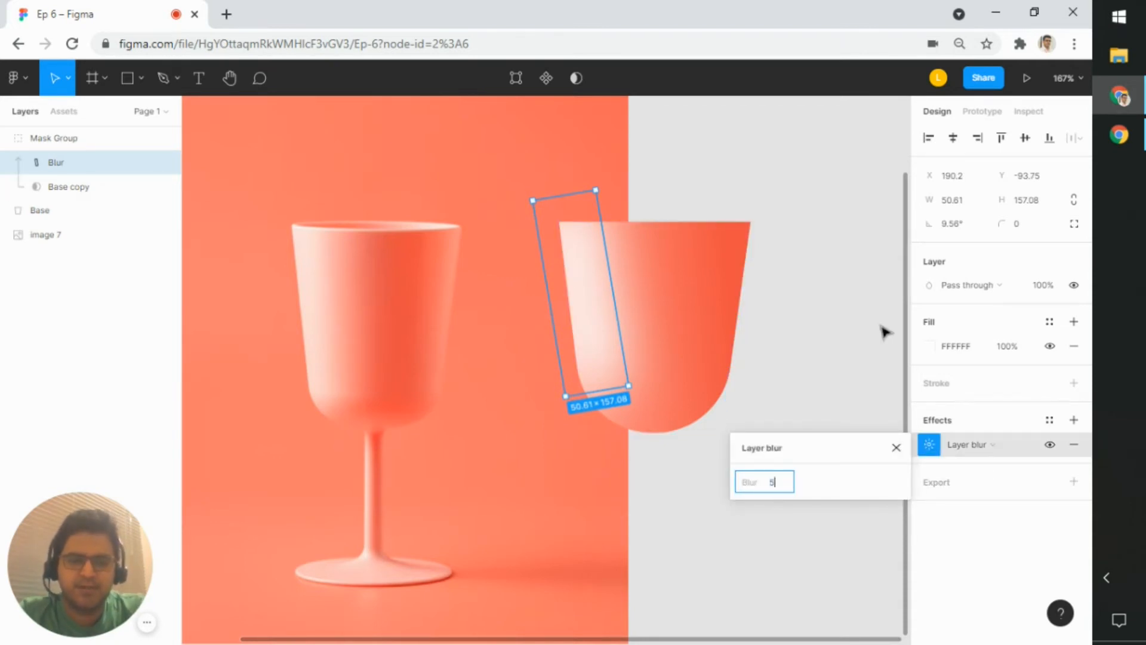
pyautogui.write('60')
pyautogui.press('Return')
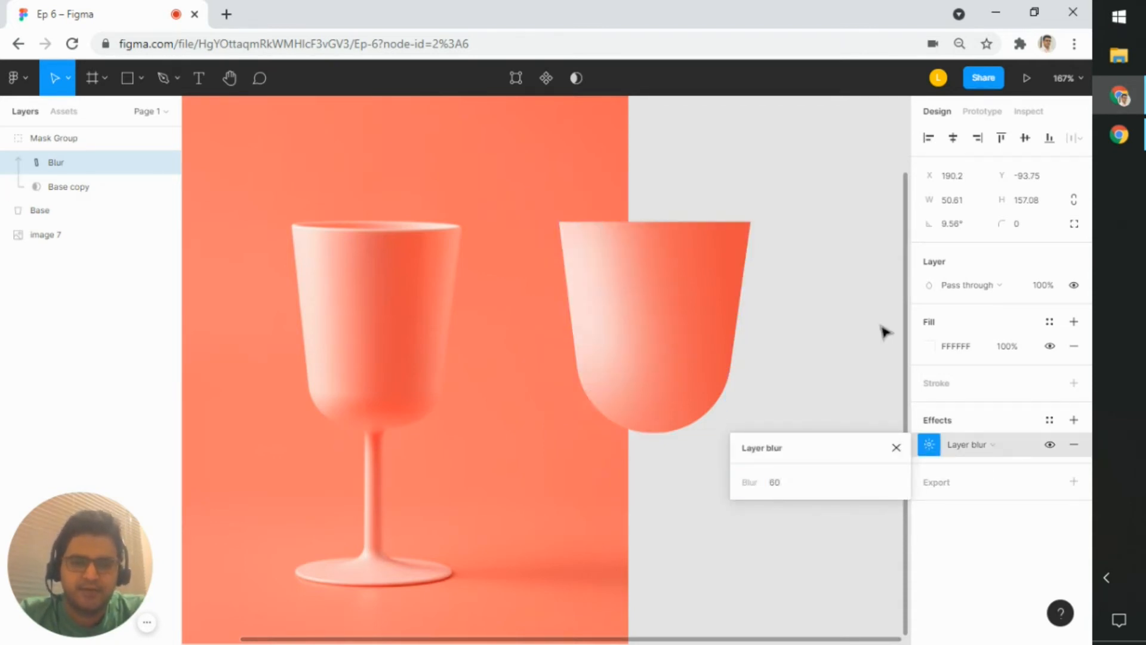
pyautogui.click(878, 327)
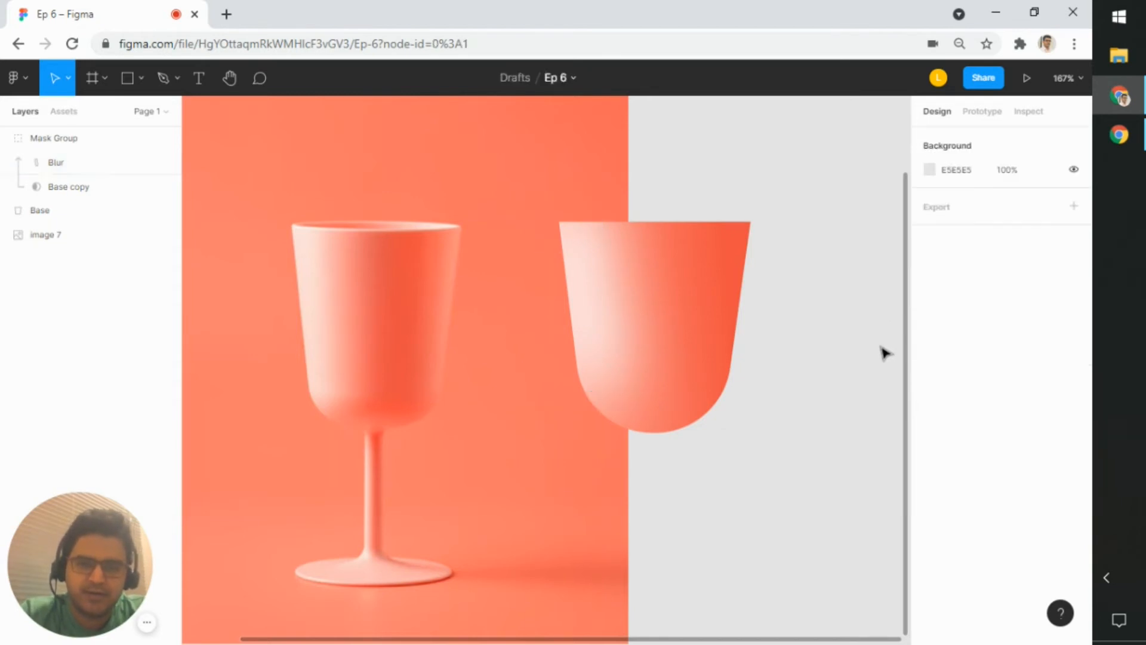
# Step: Rename the Blur layer in the Mask Group as "Left blur"
pyautogui.scroll(-3, 824, 460)
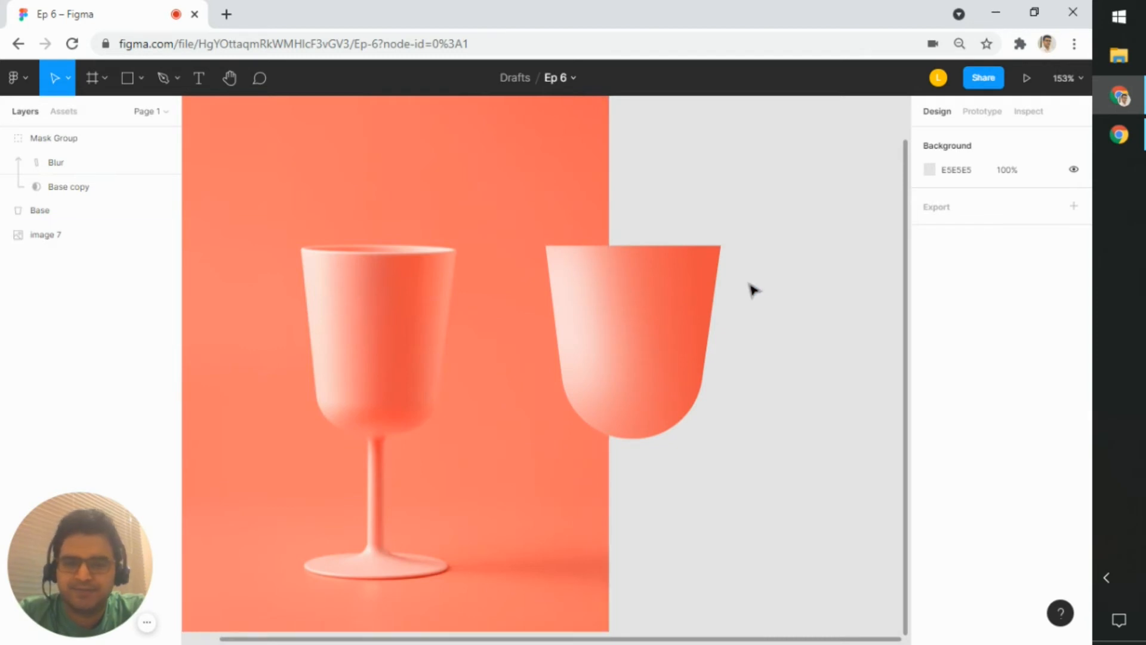
pyautogui.moveTo(758, 286); pyautogui.dragTo(747, 293)
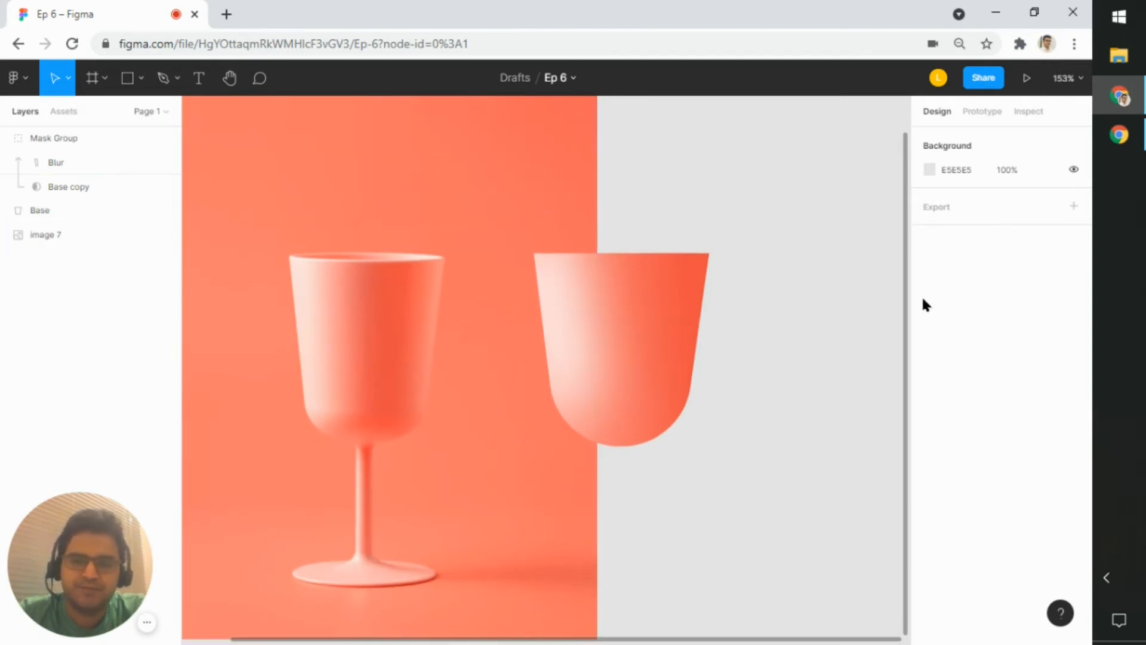
pyautogui.moveTo(818, 299); pyautogui.dragTo(803, 308)
pyautogui.click(36, 162)
pyautogui.click(37, 161)
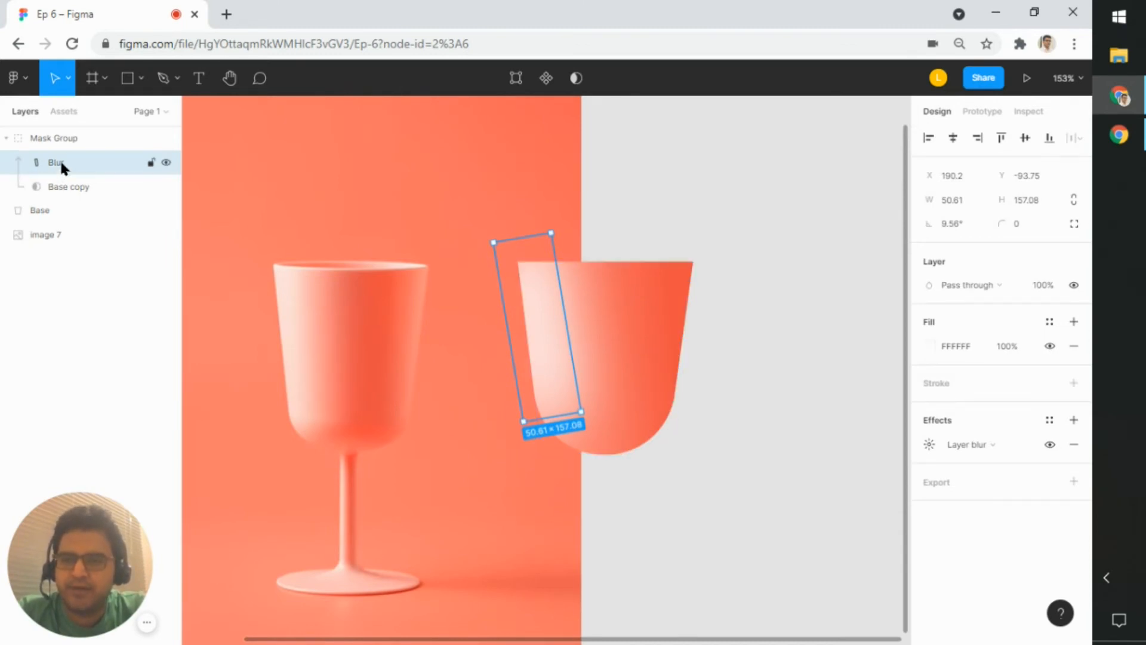
pyautogui.doubleClick(59, 160)
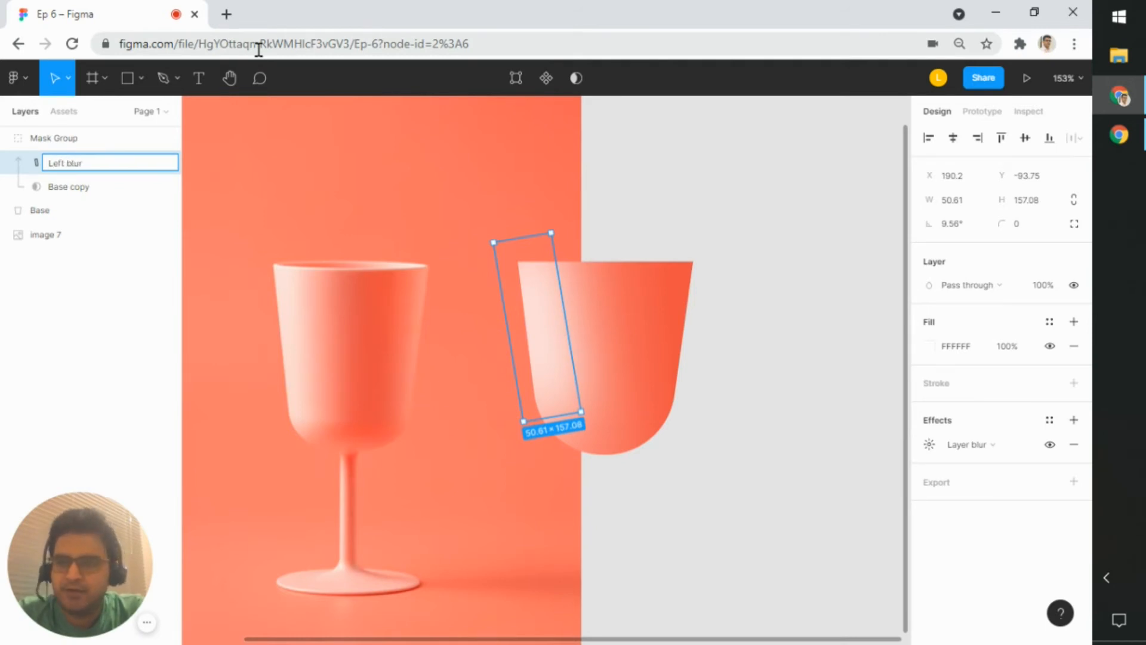
pyautogui.press('Return')
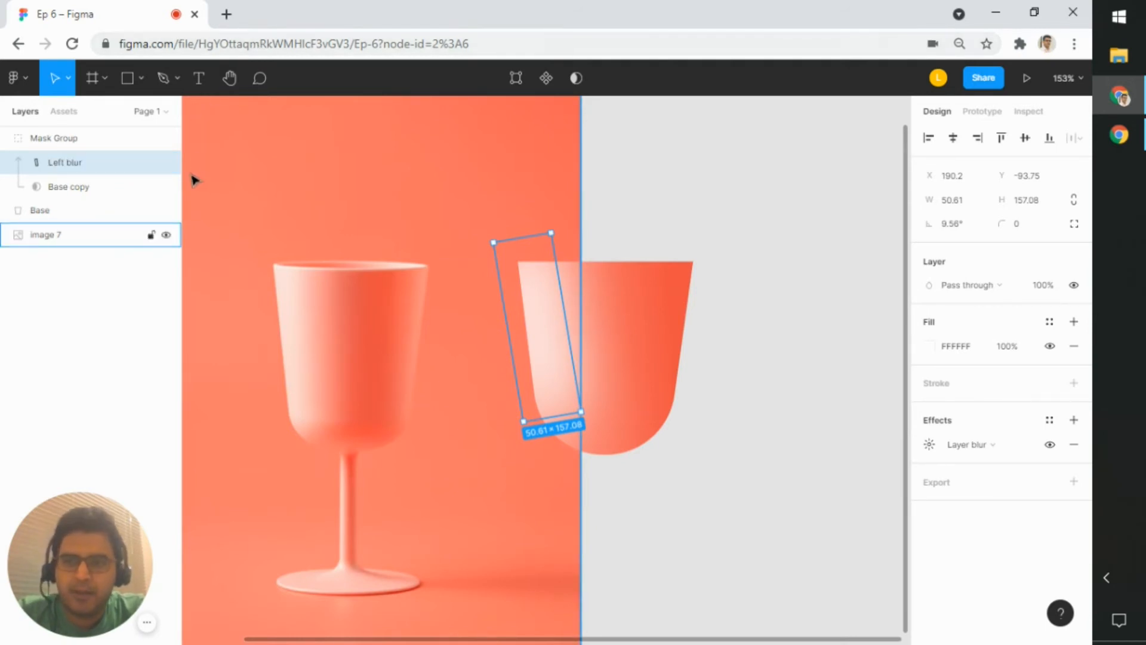
# Step: Paste a copy of the Left blur layer into the Mask Group and rename it "Right blur"
pyautogui.hotkey('ctrl', 'v')
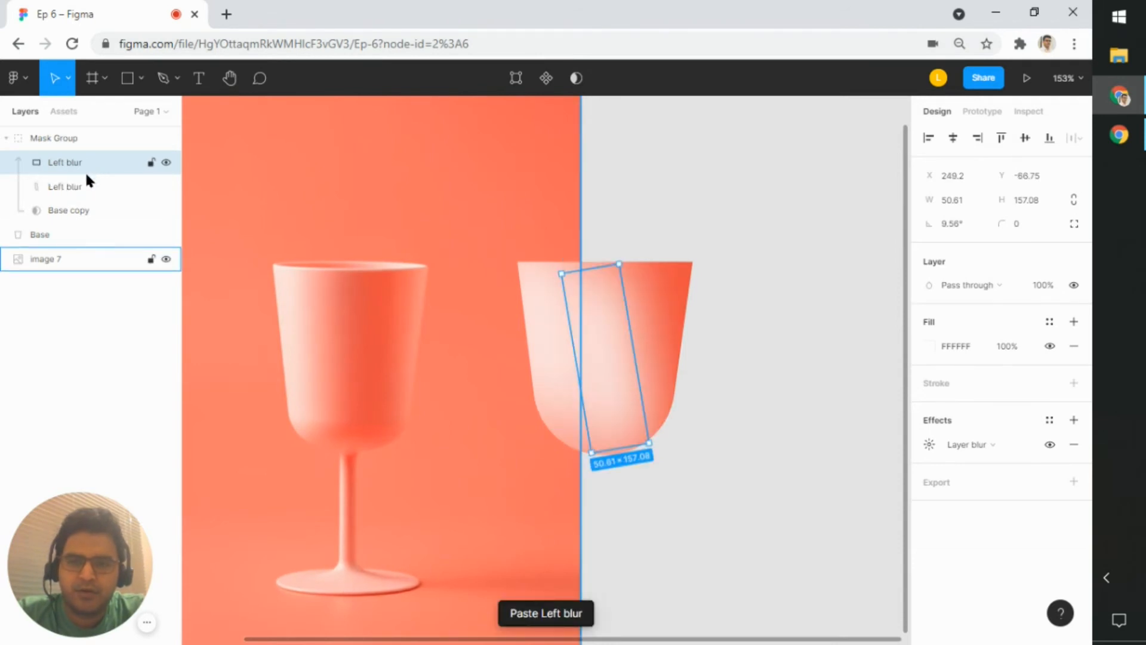
pyautogui.doubleClick(69, 169)
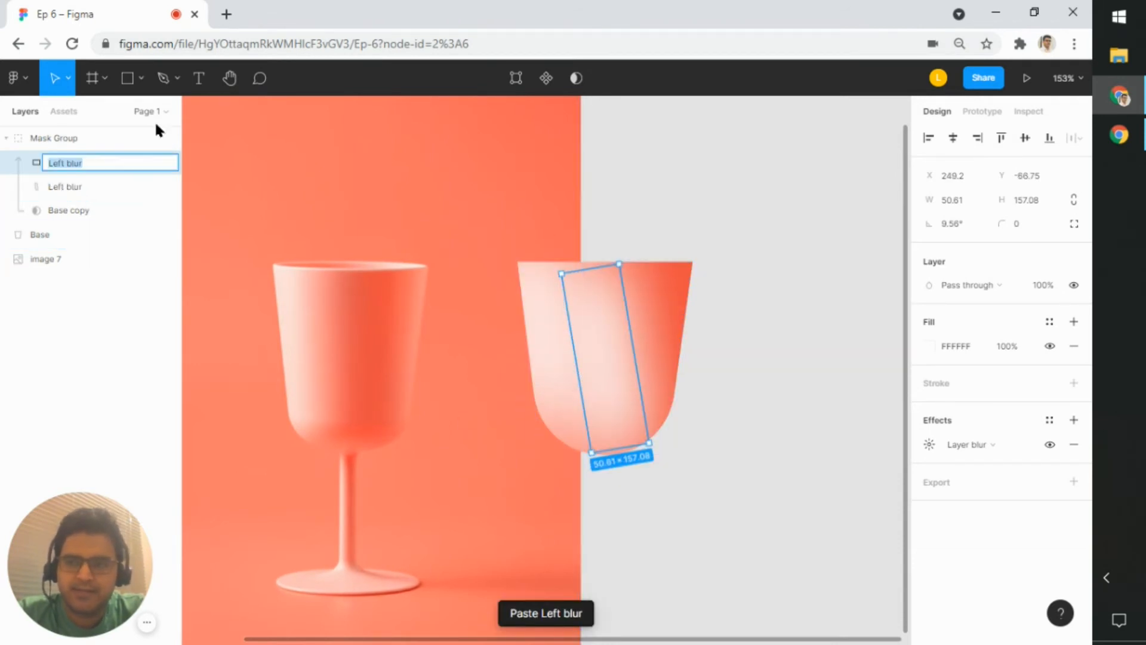
pyautogui.press('Left')
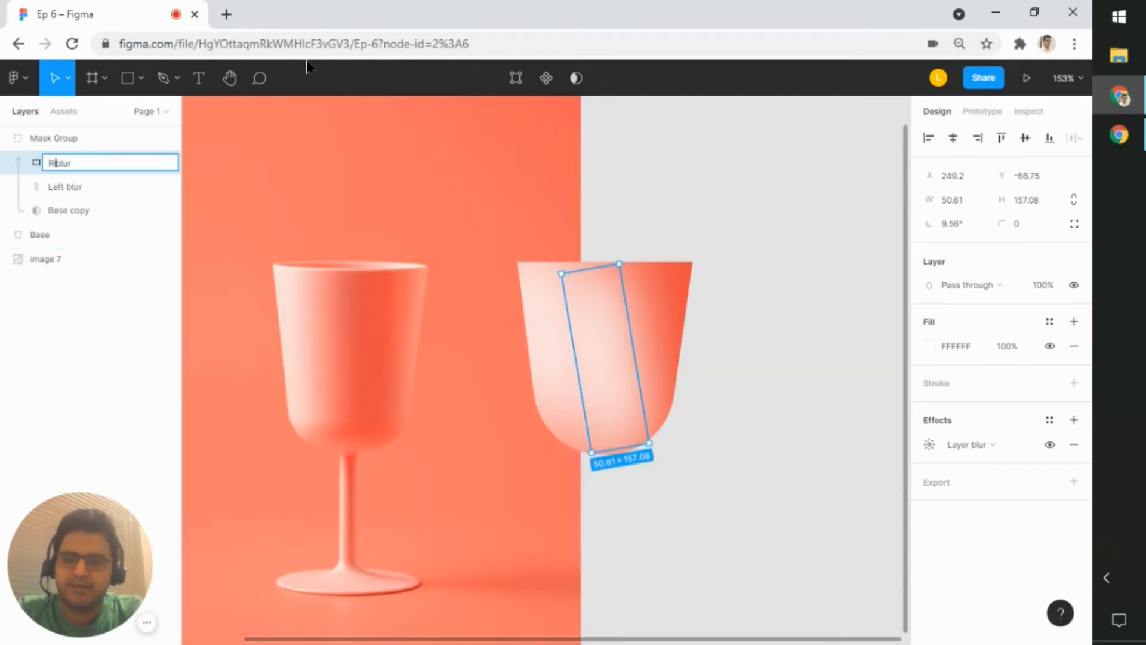
pyautogui.write('Right')
pyautogui.press('Return')
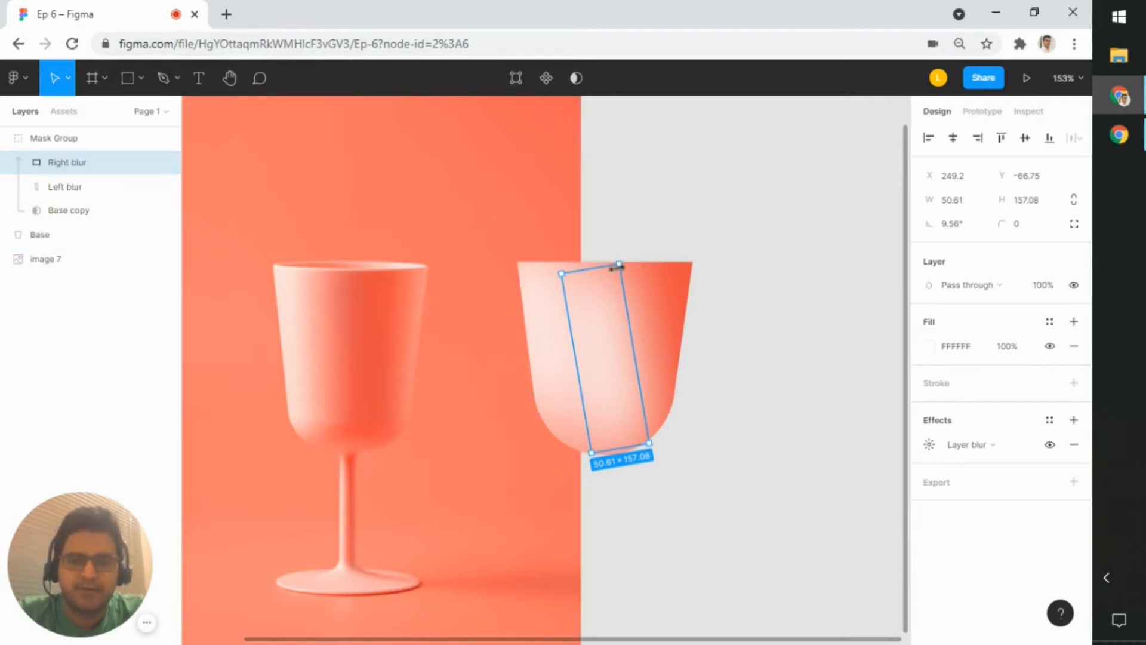
# Step: Tilt the Right blur layer to -15.21° and resize it to about 10.02 wide and 148.31 high along the cup's right side
pyautogui.moveTo(624, 258); pyautogui.dragTo(646, 298)
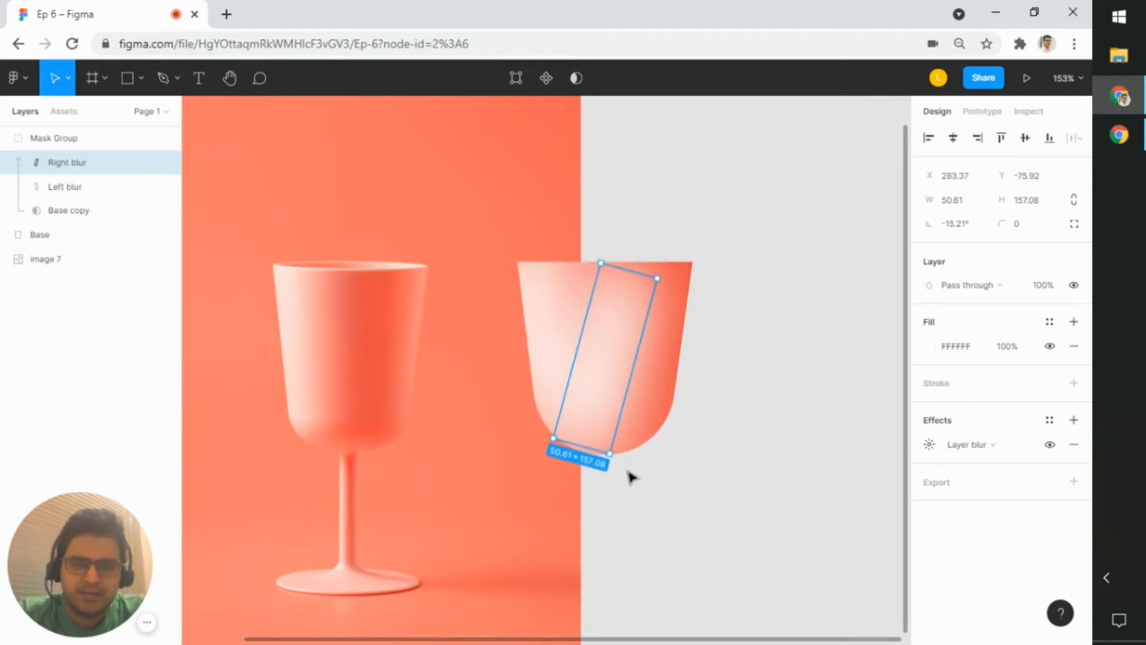
pyautogui.moveTo(614, 445); pyautogui.dragTo(676, 334)
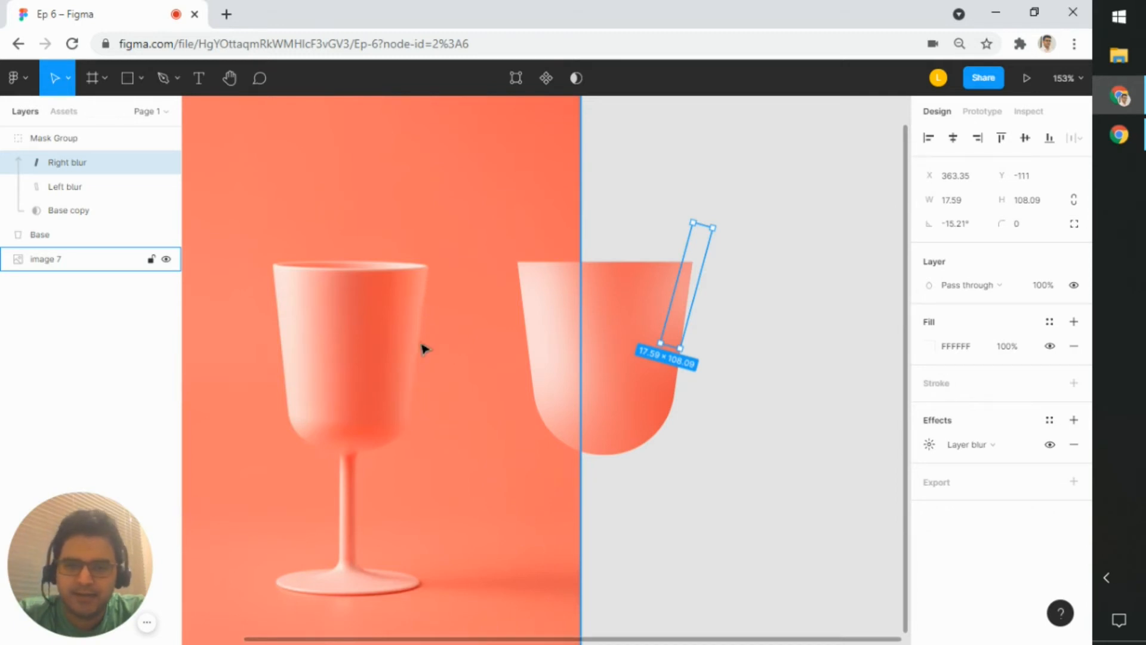
pyautogui.moveTo(670, 351); pyautogui.dragTo(661, 386)
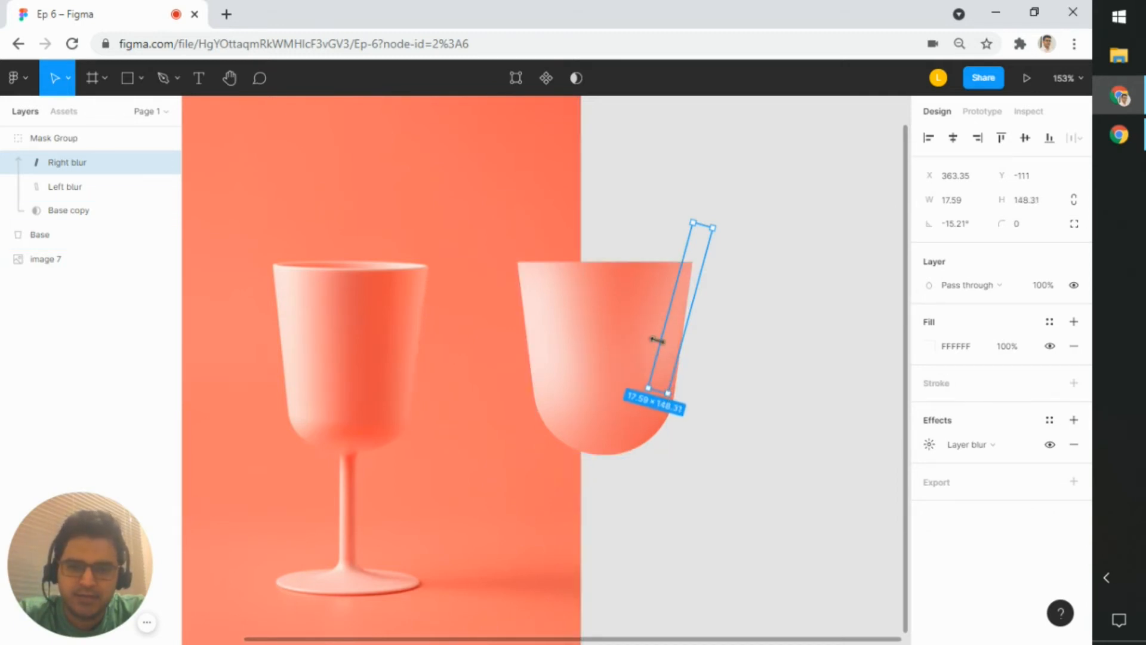
pyautogui.moveTo(662, 335); pyautogui.dragTo(669, 341)
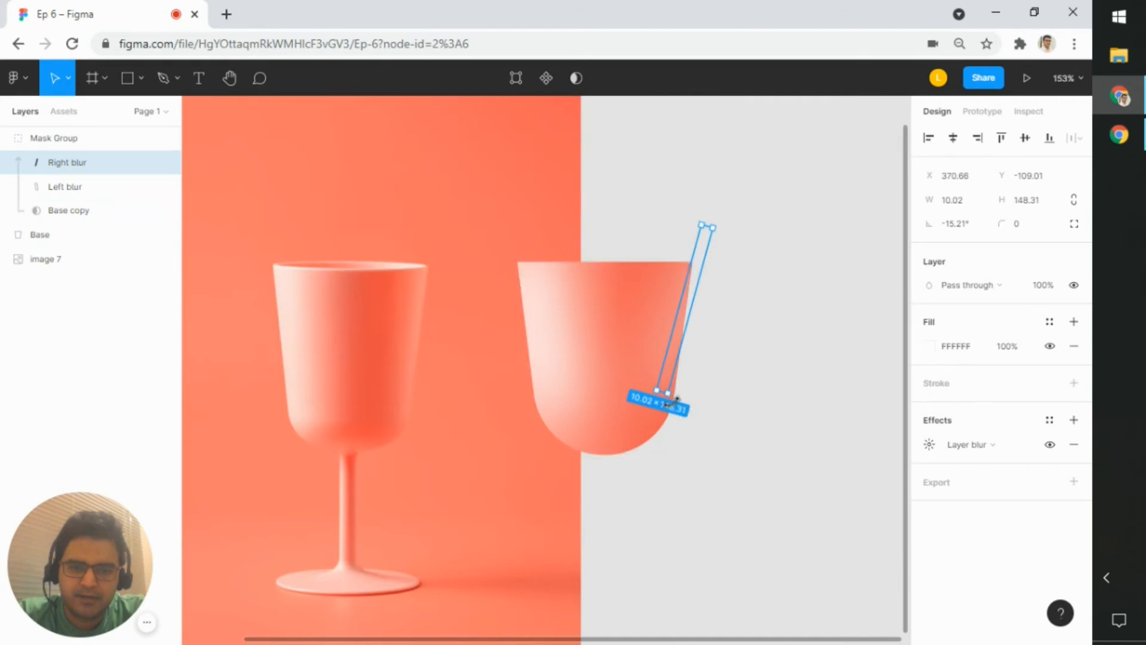
# Step: Rotate the Right blur layer to -7.47°, place it just outside the cup's right edge at about X 372.28, Y -117, and deselect it
pyautogui.moveTo(676, 399); pyautogui.dragTo(697, 368)
pyautogui.moveTo(720, 276); pyautogui.dragTo(709, 269)
pyautogui.click(759, 357)
# Step: Compare the shaded cup with the reference glass, examining the photo's bowl, stem and foot at several zoom levels
pyautogui.scroll(-1, 760, 358)
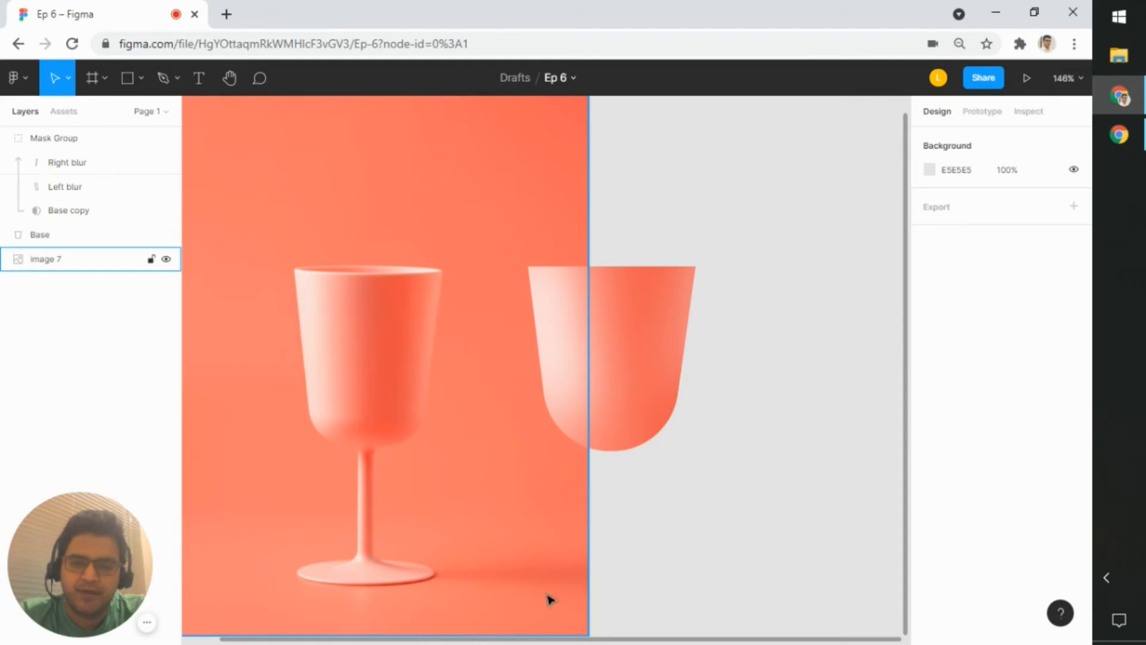
pyautogui.moveTo(671, 583); pyautogui.dragTo(711, 418)
pyautogui.scroll(3, 577, 431)
pyautogui.click(577, 432)
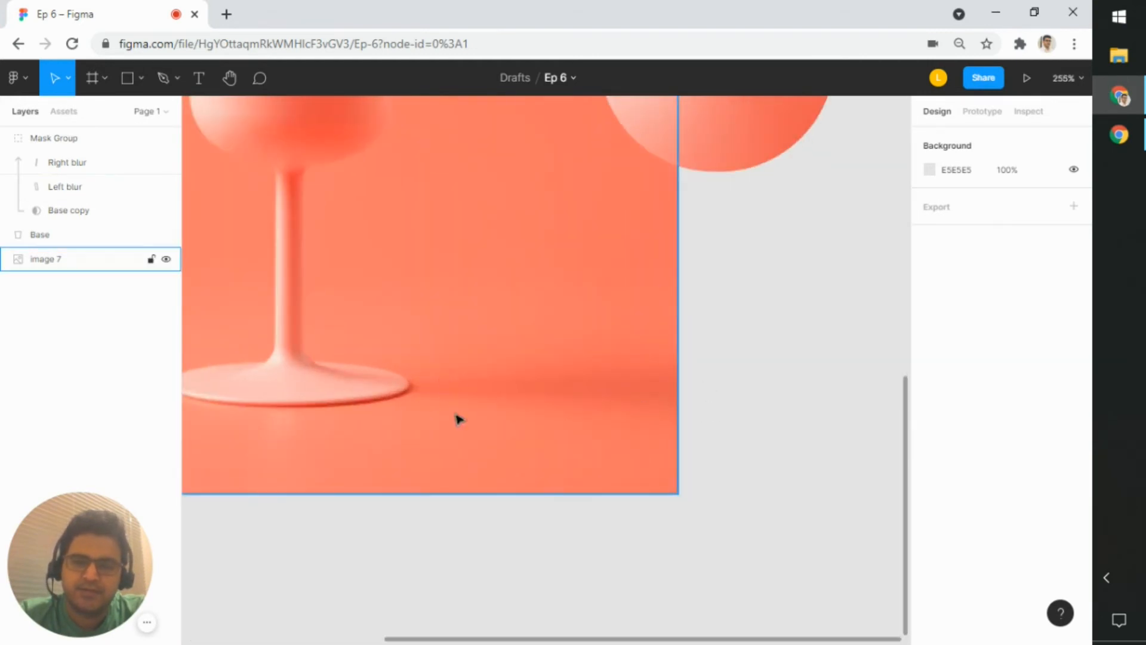
pyautogui.scroll(-3, 526, 412)
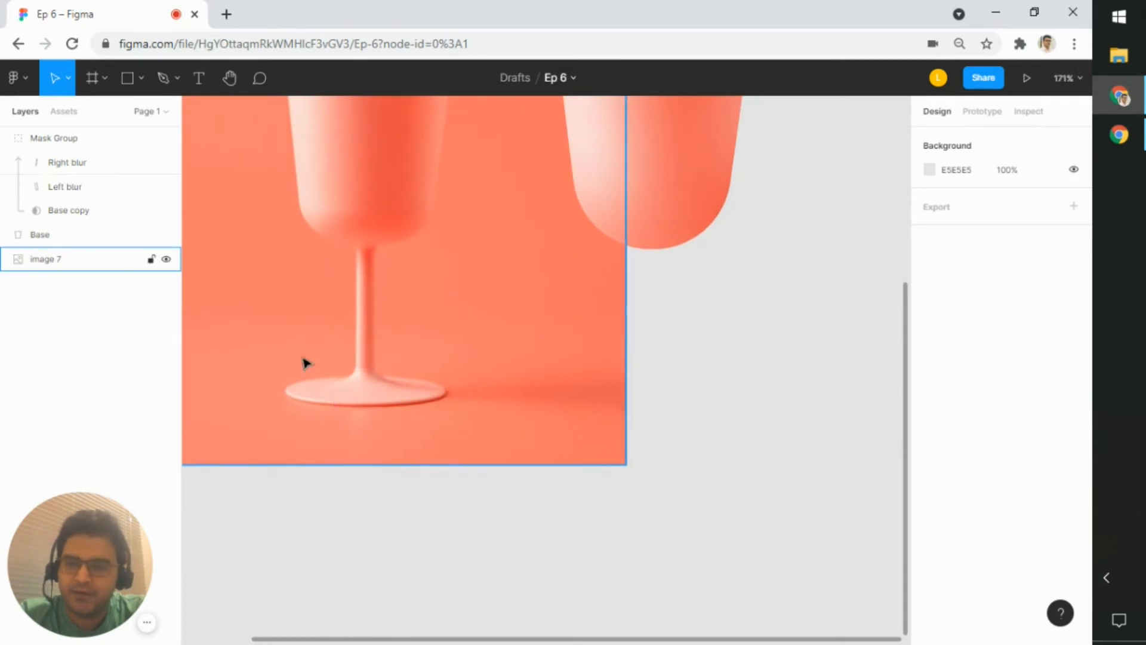
pyautogui.moveTo(666, 337); pyautogui.dragTo(759, 494)
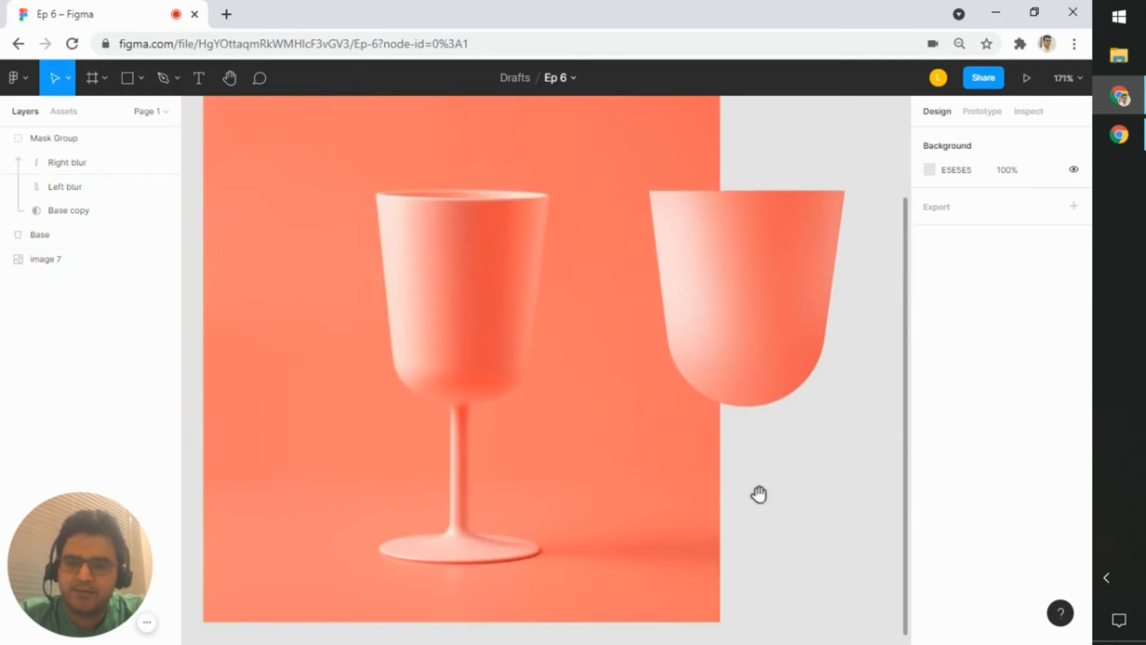
pyautogui.scroll(-2, 394, 211)
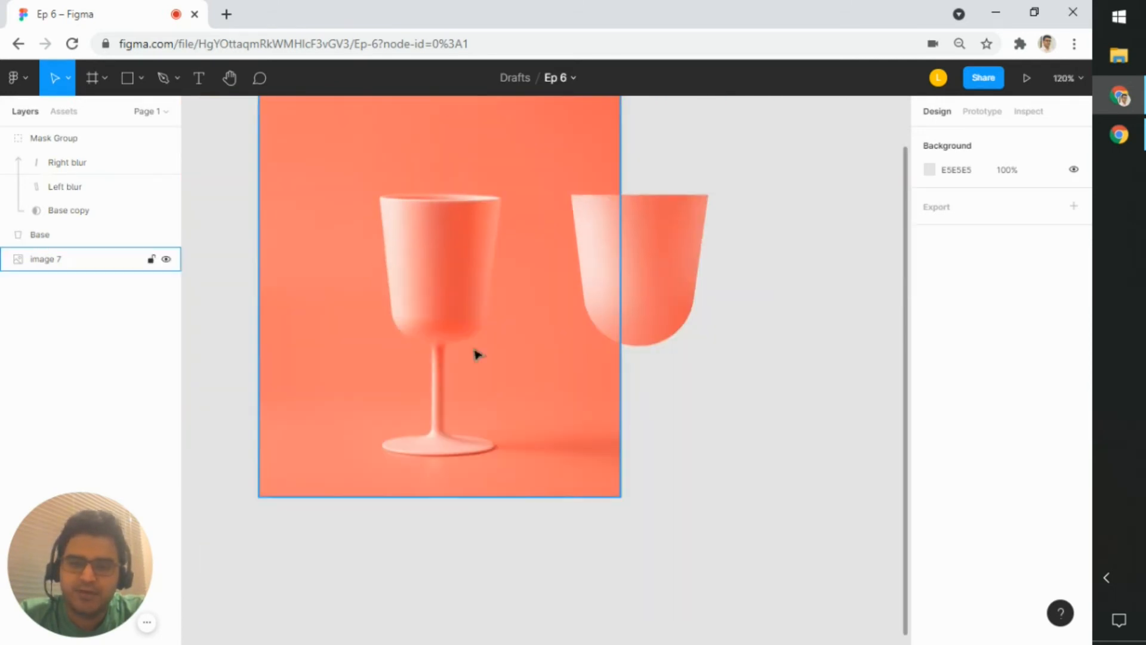
pyautogui.scroll(3, 580, 453)
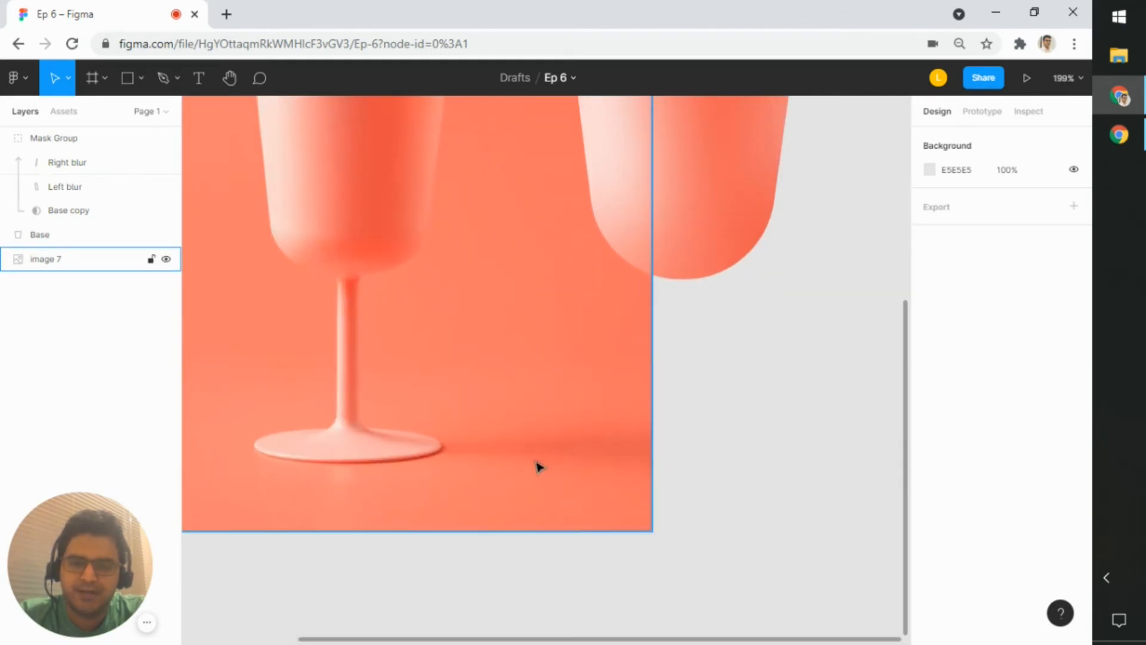
pyautogui.scroll(-2, 489, 455)
pyautogui.moveTo(760, 376); pyautogui.dragTo(749, 495)
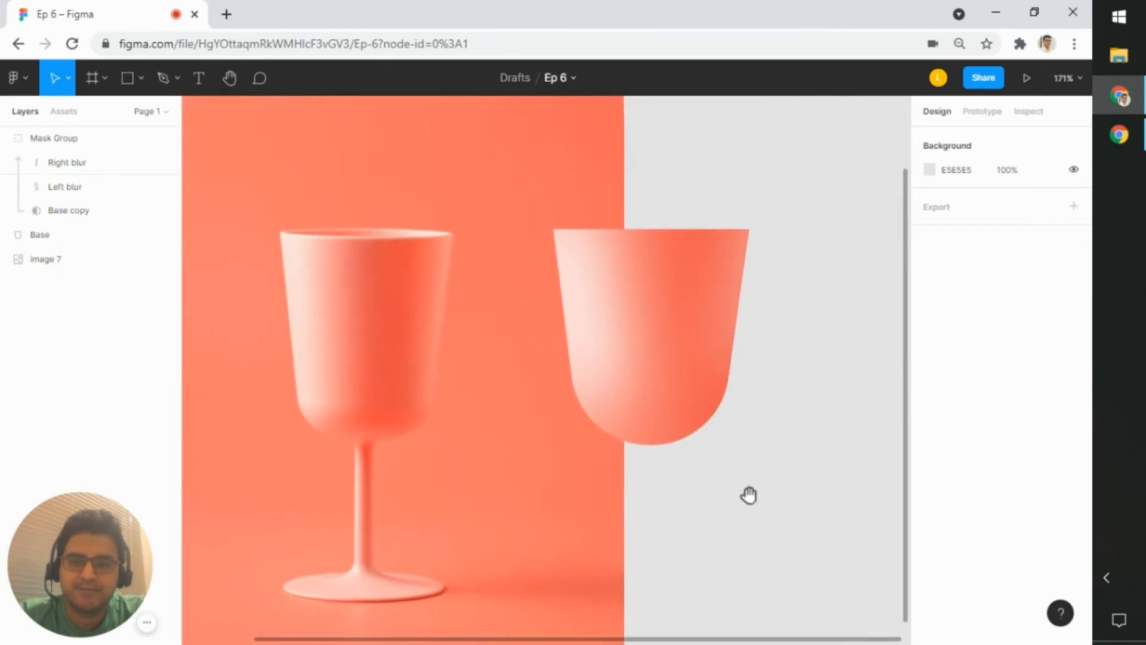
pyautogui.scroll(-1, 727, 494)
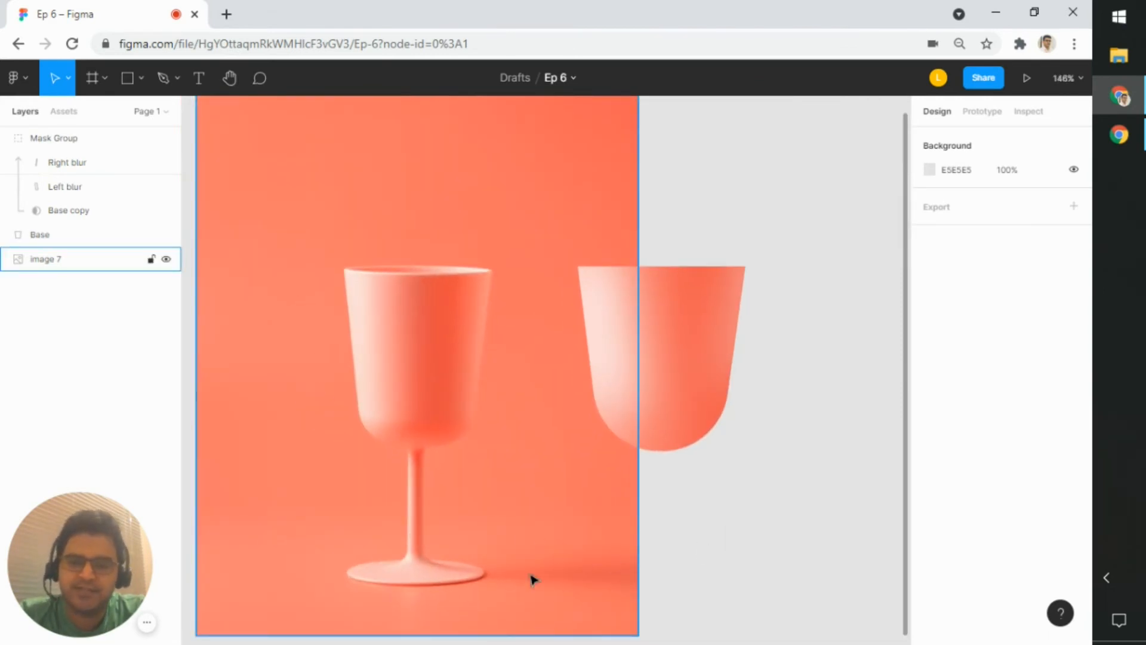
pyautogui.hscroll(2, 685, 538)
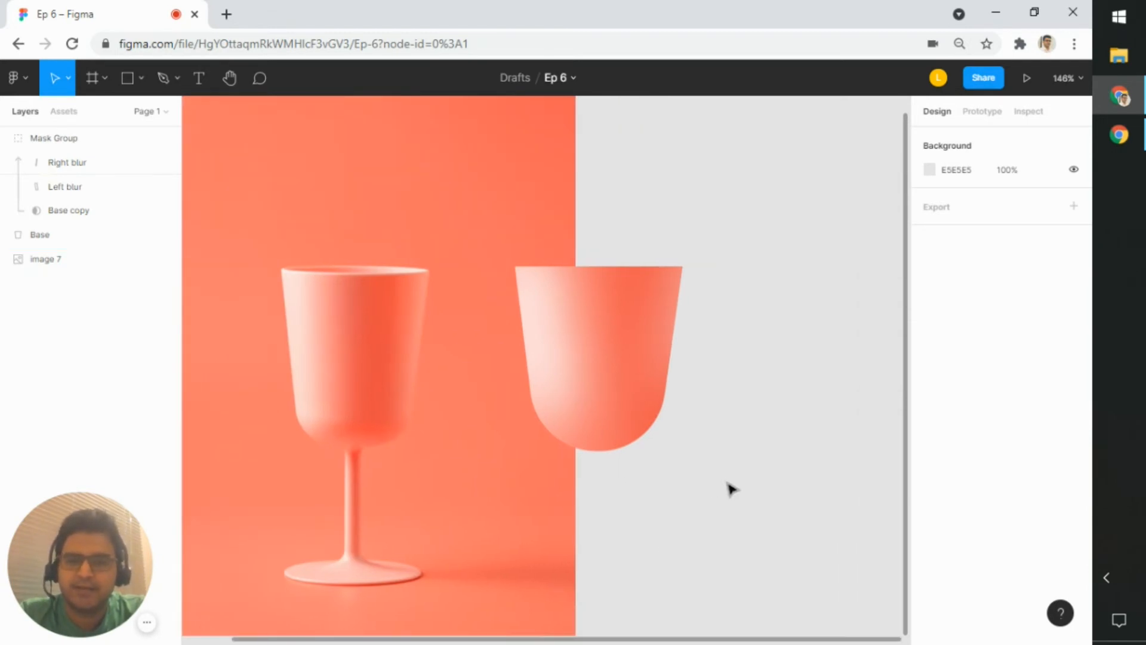
pyautogui.moveTo(732, 485); pyautogui.dragTo(772, 468)
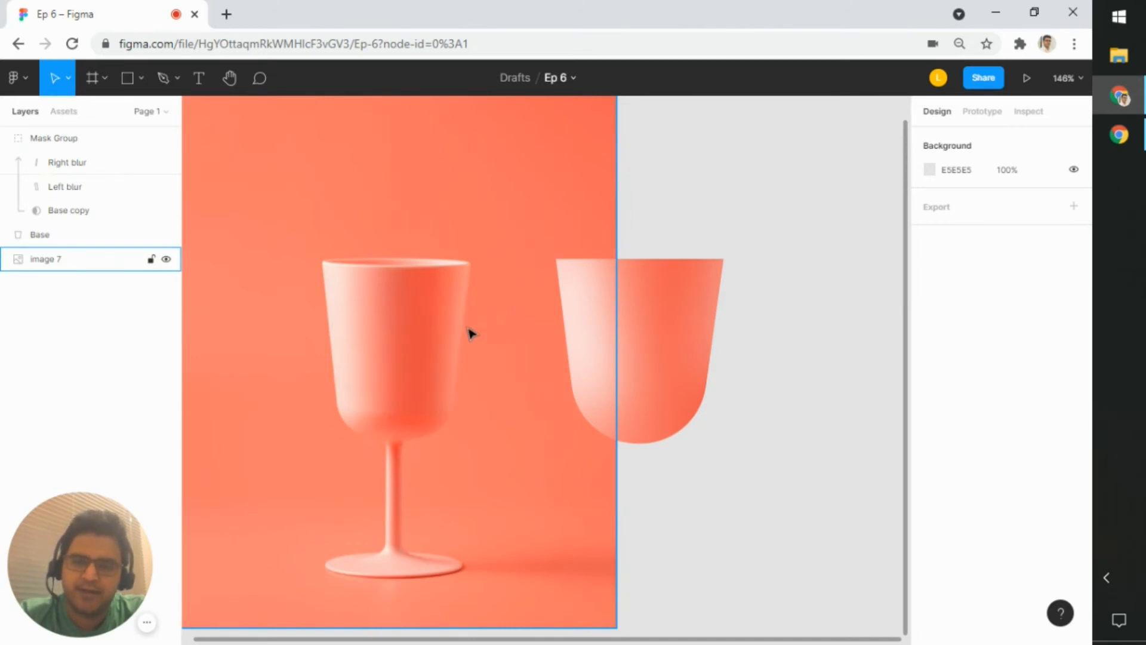
pyautogui.moveTo(758, 353); pyautogui.dragTo(774, 344)
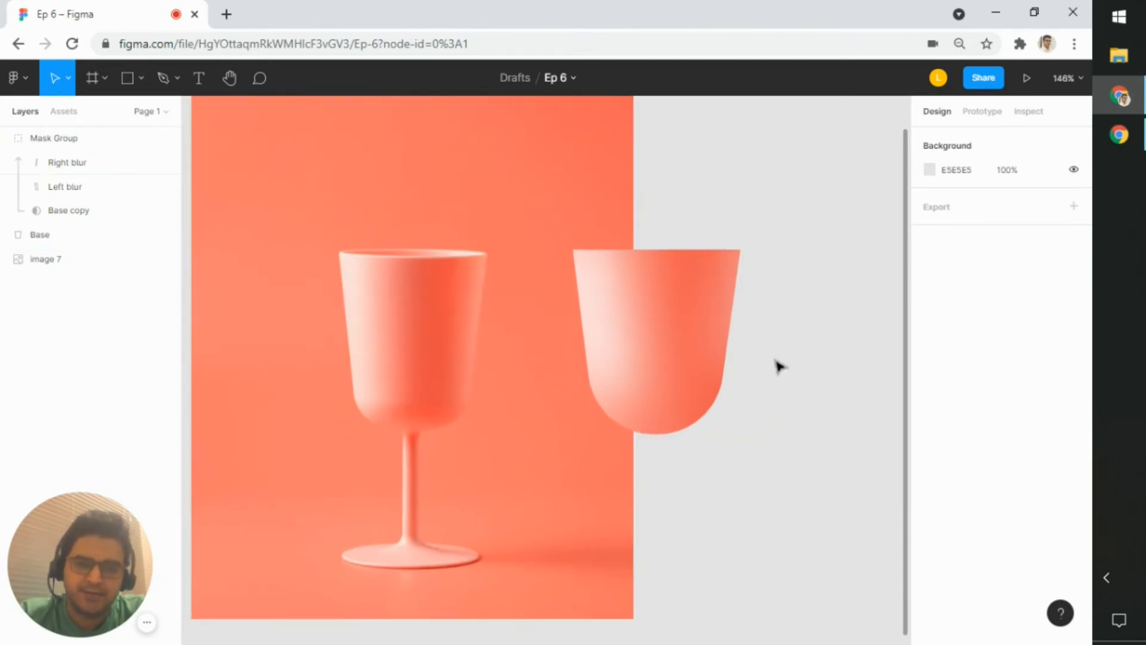
pyautogui.scroll(2, 791, 489)
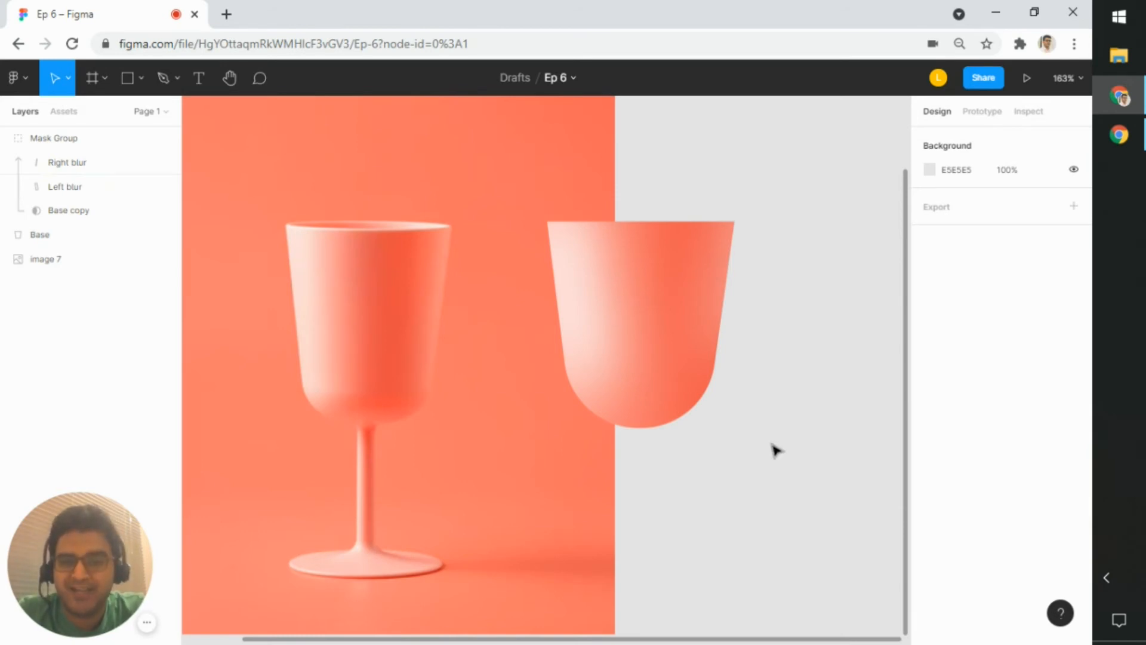
# Step: Move the Right blur layer out of the Mask Group to below image 7, and return it to the group directly beneath Left blur
pyautogui.click(87, 214)
pyautogui.click(73, 138)
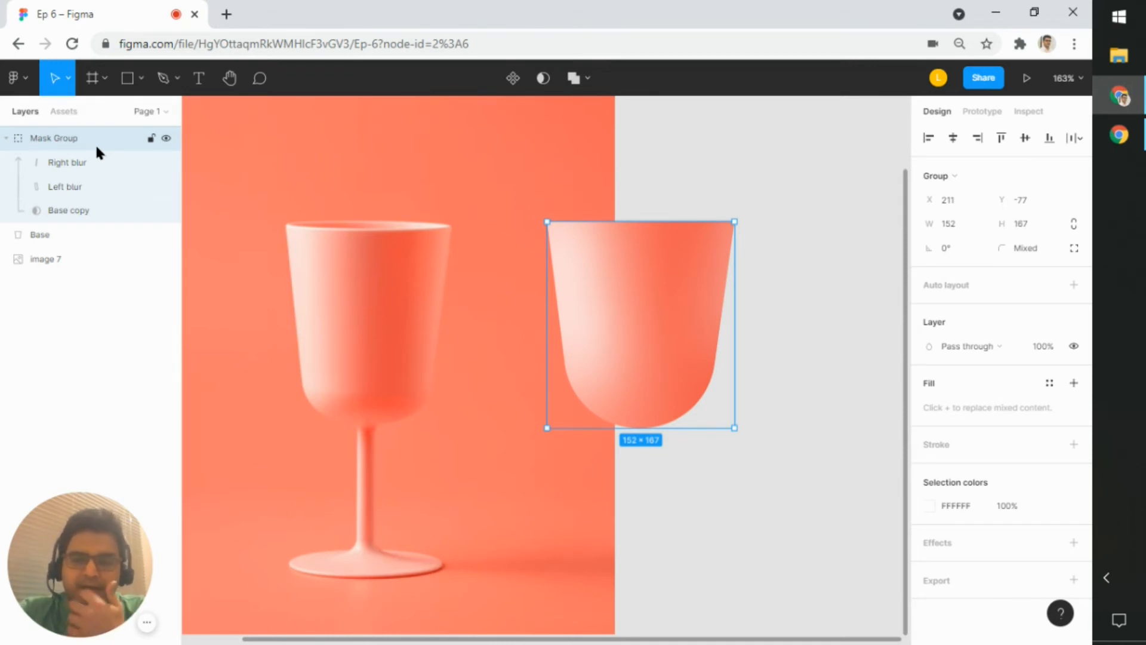
pyautogui.click(71, 163)
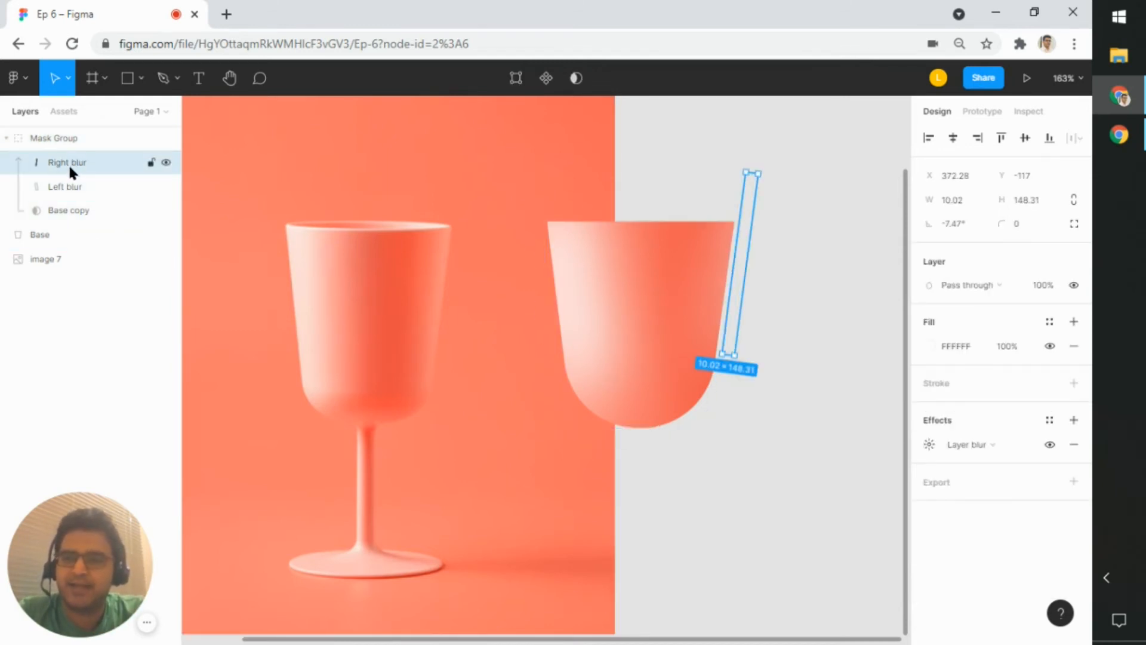
pyautogui.moveTo(68, 160); pyautogui.dragTo(63, 273)
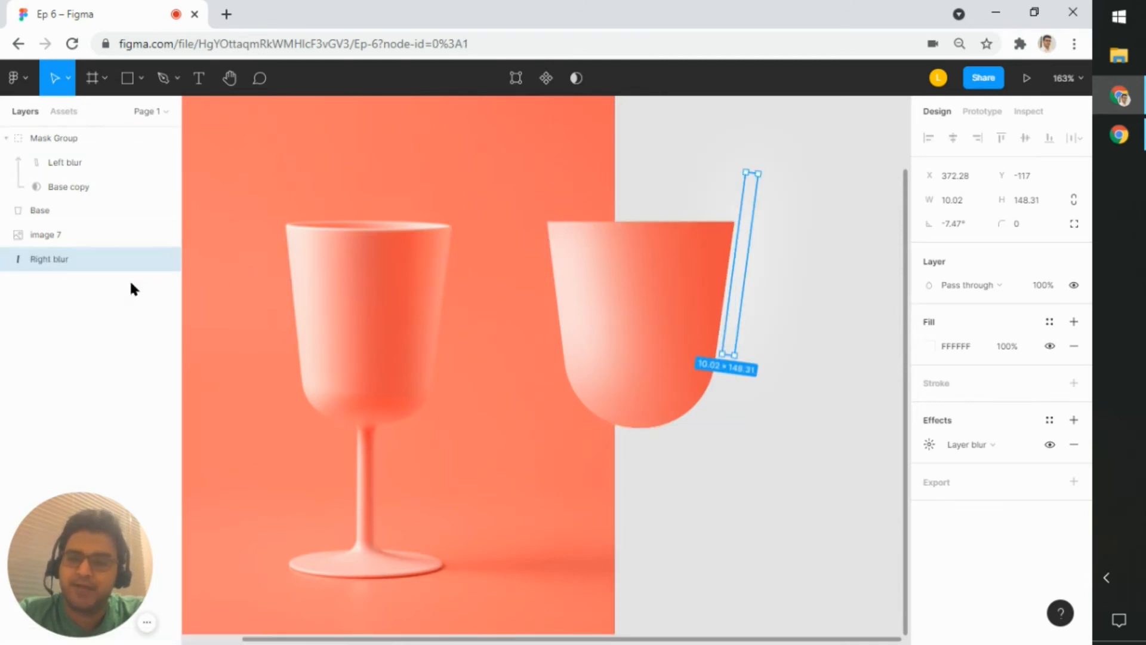
pyautogui.moveTo(74, 258); pyautogui.dragTo(79, 175)
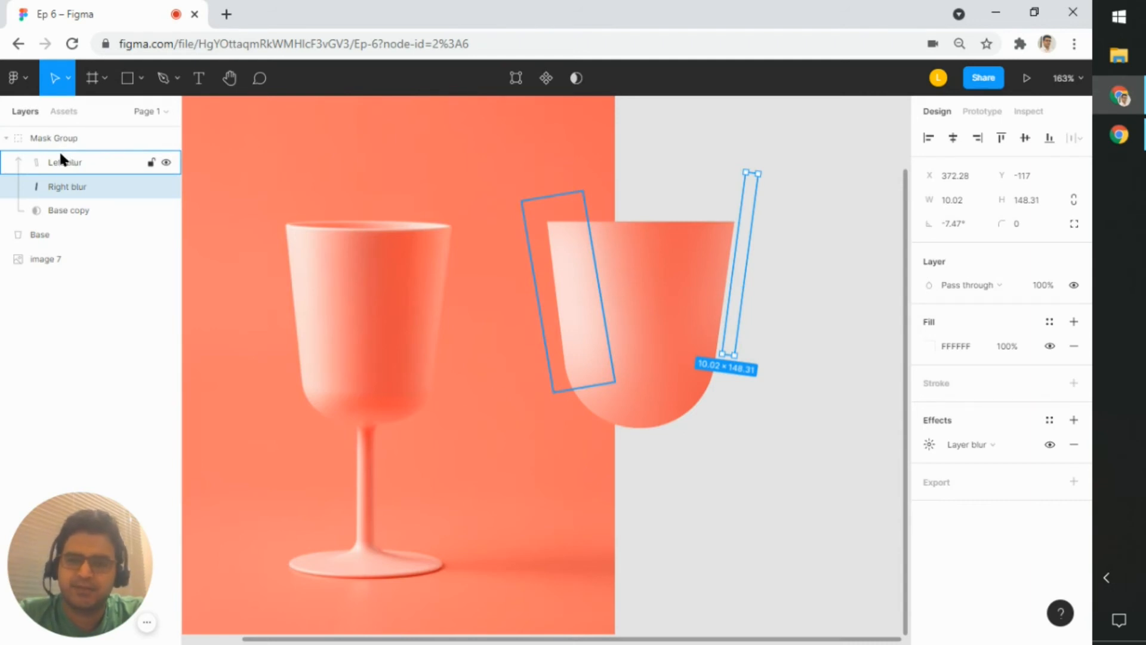
pyautogui.click(817, 342)
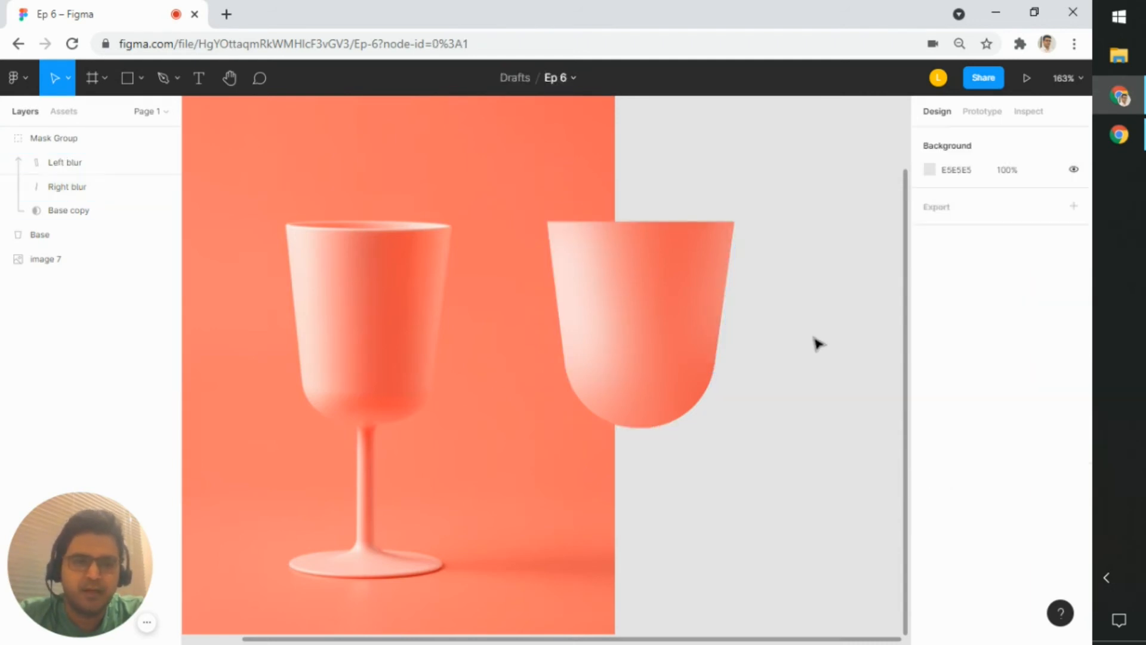
# Step: Examine the Mask Group and the Base layer's linear gradient fill with its available fill types, and deselect everything
pyautogui.click(690, 257)
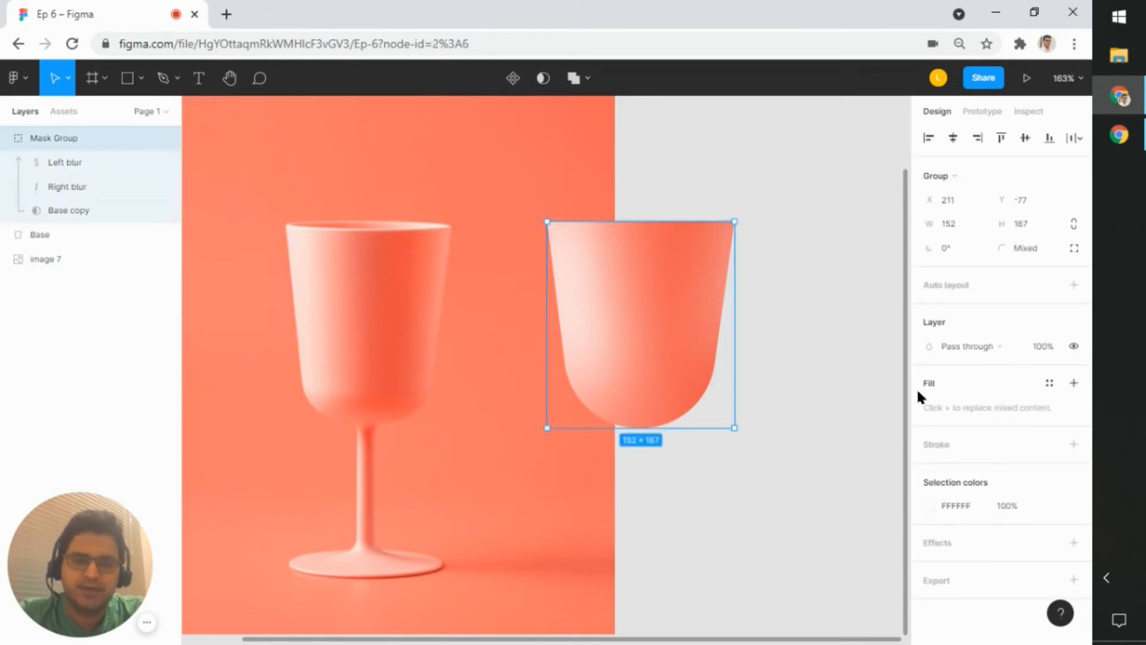
pyautogui.click(23, 219)
pyautogui.click(24, 236)
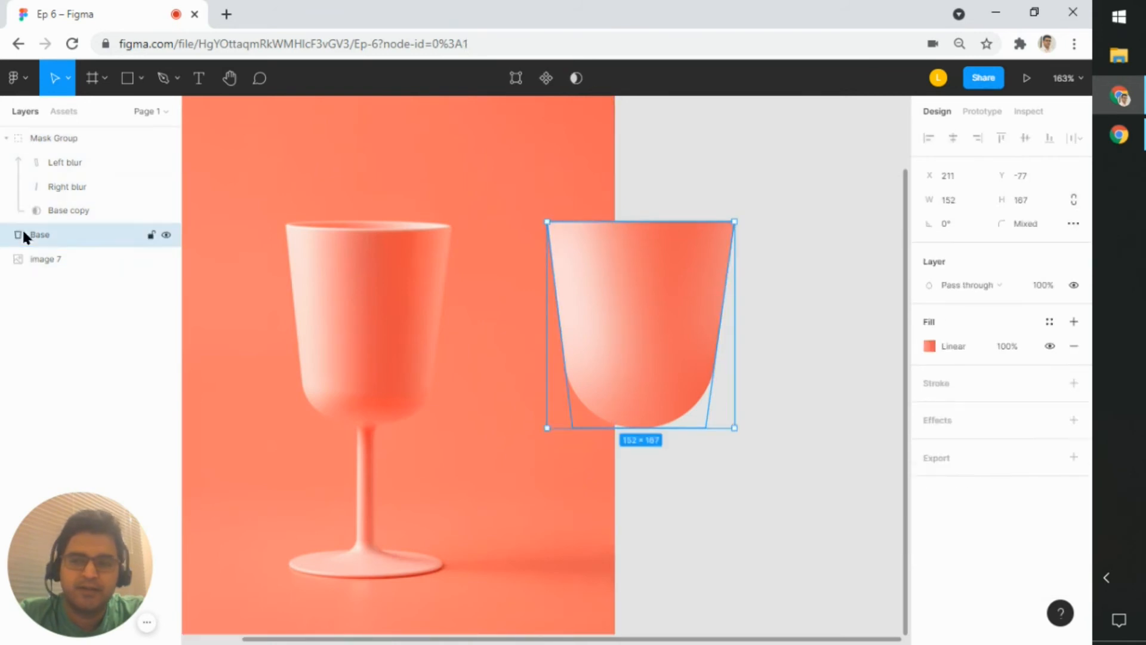
pyautogui.click(930, 350)
pyautogui.click(757, 196)
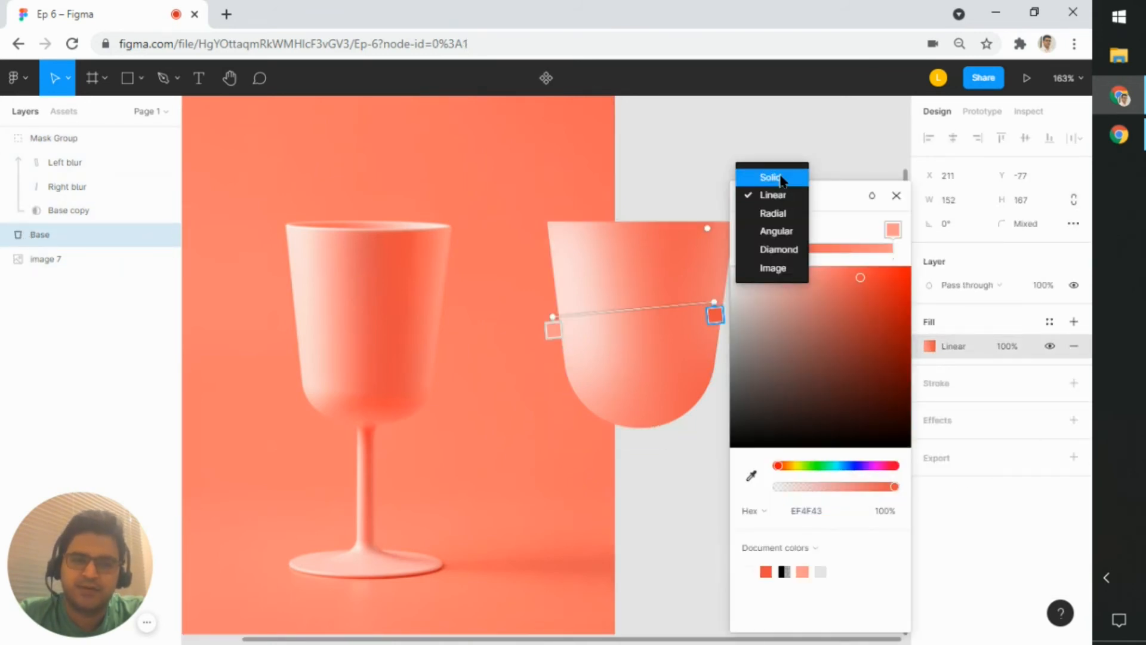
pyautogui.click(855, 218)
pyautogui.click(896, 196)
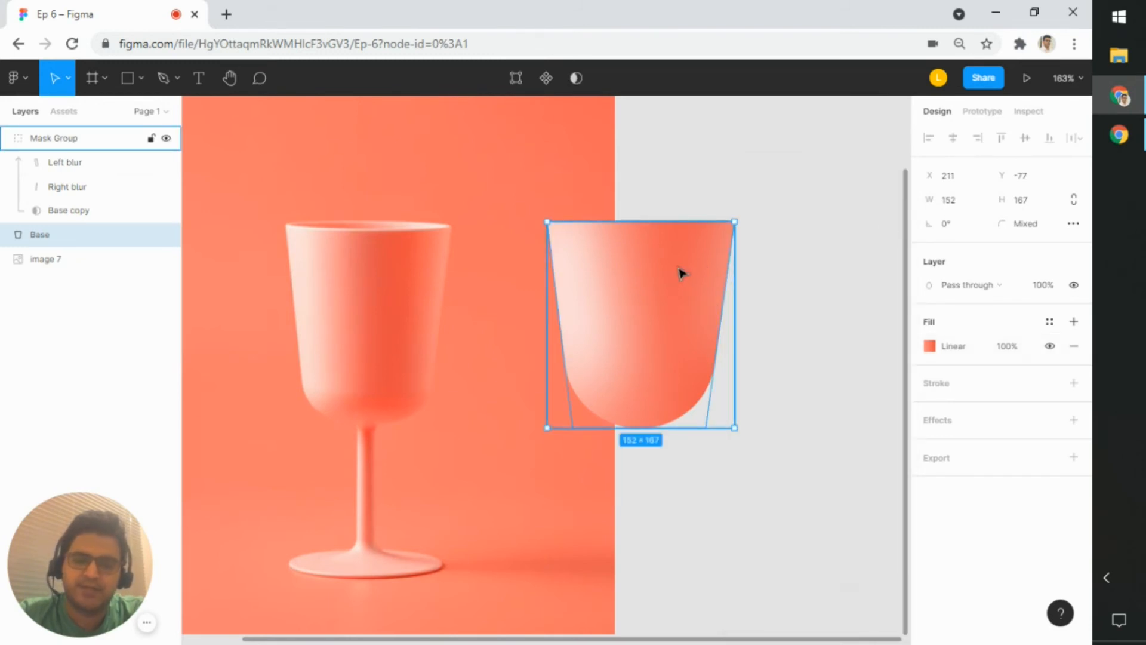
pyautogui.click(775, 315)
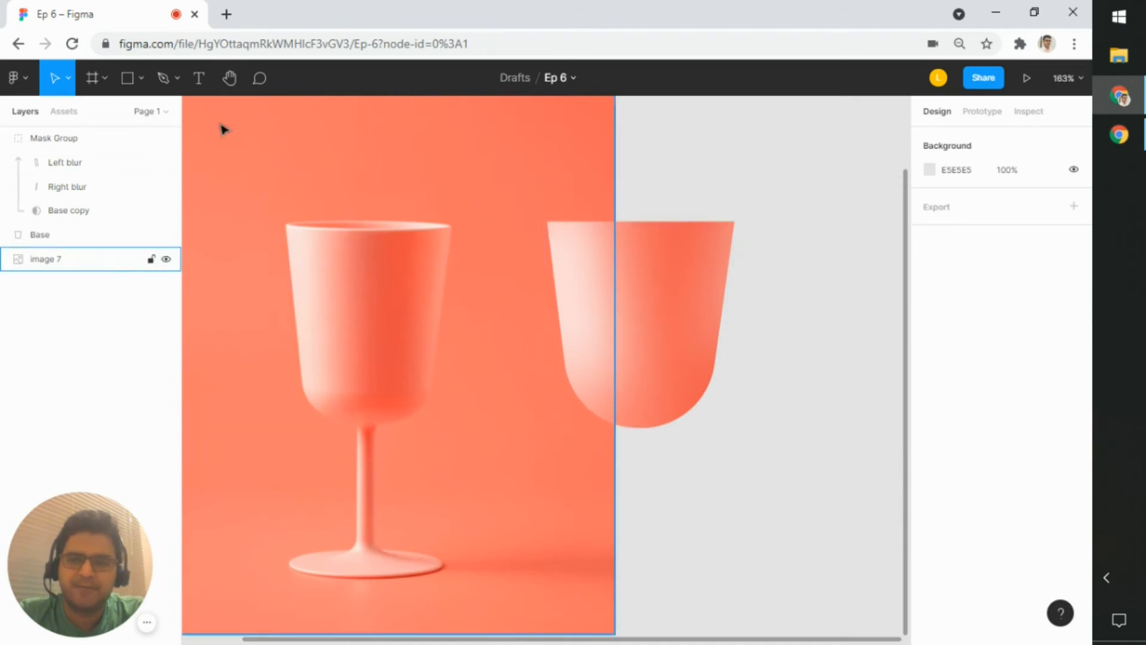
# Step: Draw a trial rectangle of 94 × 128 over the reference glass, round its corners to 19, and delete it
pyautogui.click(142, 86)
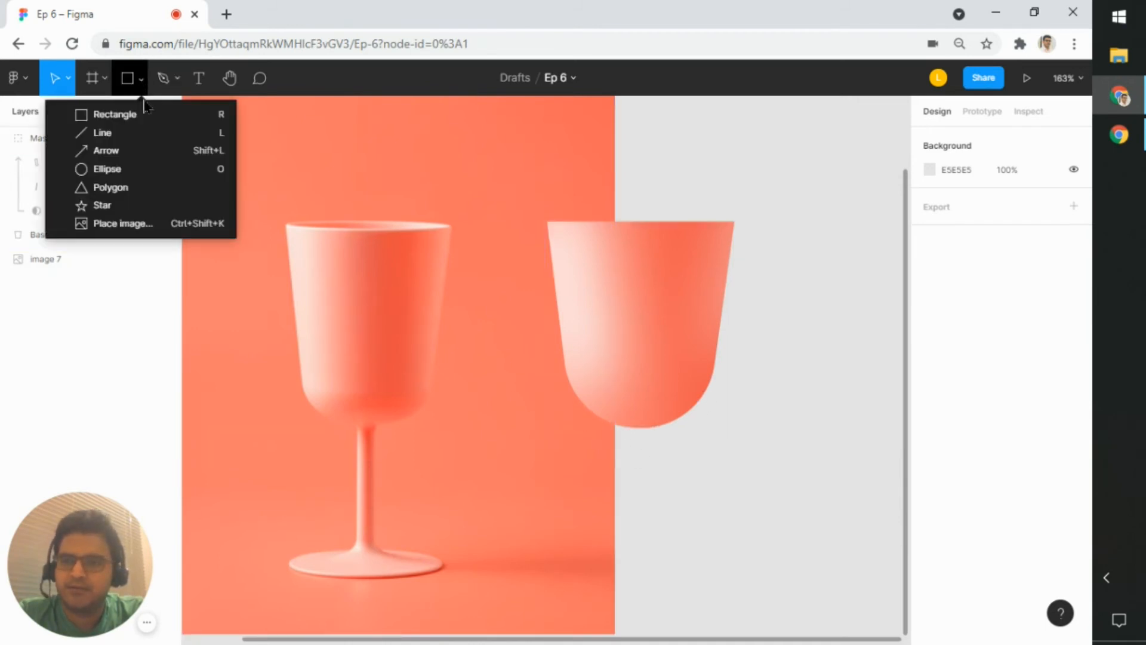
pyautogui.click(114, 115)
pyautogui.moveTo(266, 173)
pyautogui.mouseDown()
pyautogui.moveTo(366, 292)
pyautogui.moveTo(382, 331)
pyautogui.mouseUp()
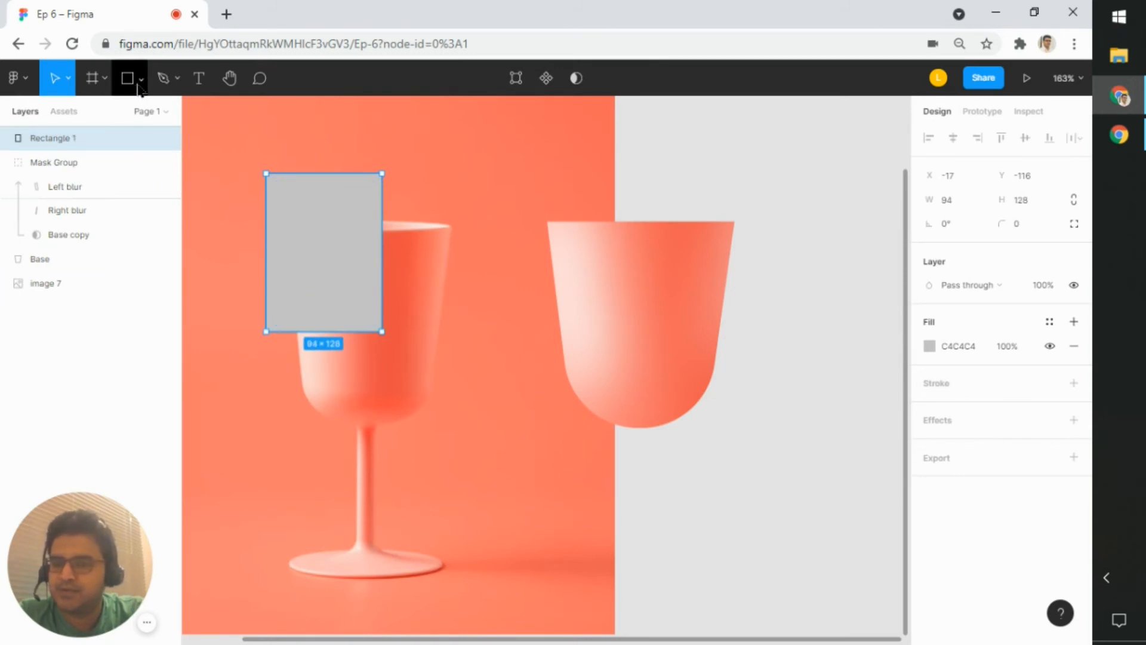
pyautogui.scroll(5, 280, 305)
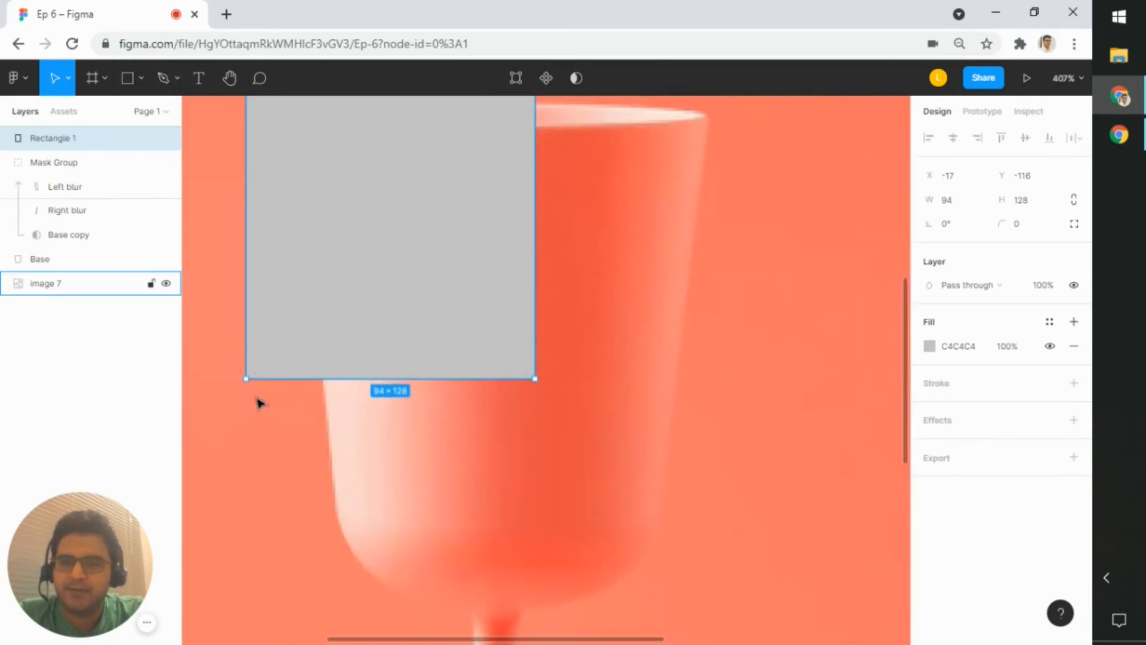
pyautogui.moveTo(257, 369)
pyautogui.moveTo(258, 369); pyautogui.dragTo(299, 317)
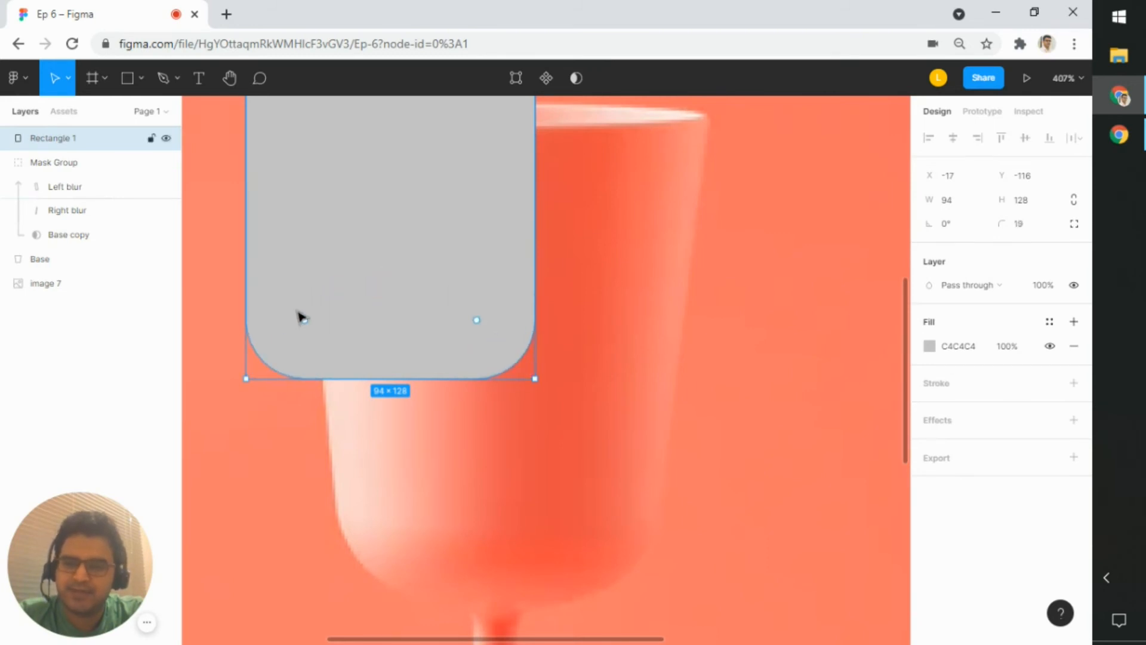
pyautogui.scroll(-5, 299, 316)
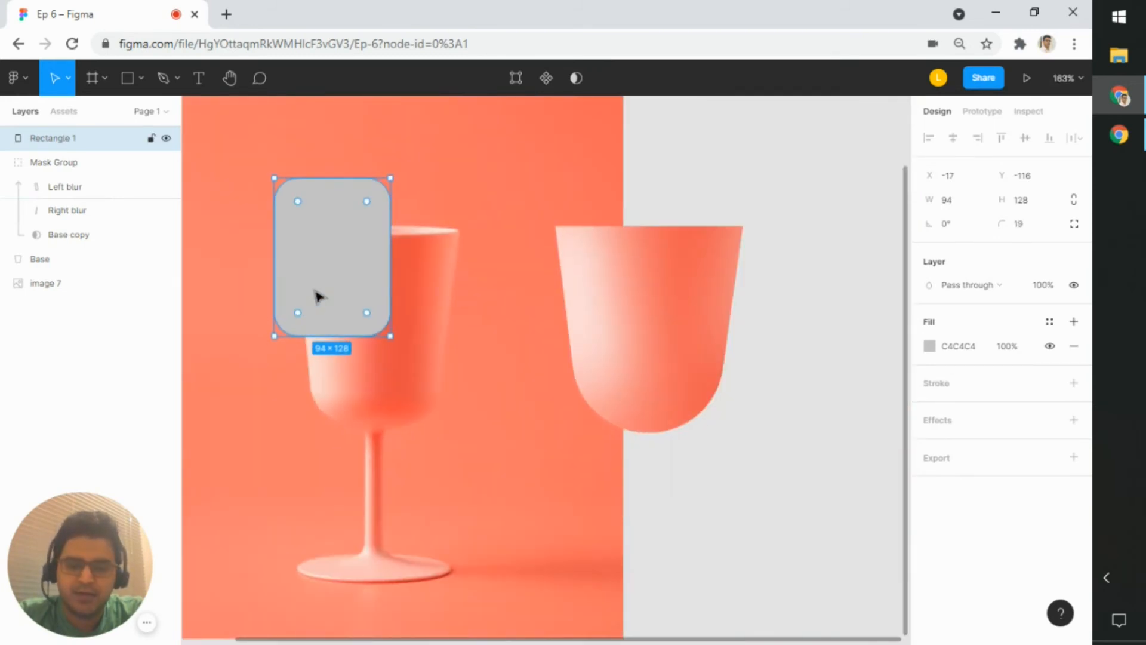
pyautogui.press('Delete')
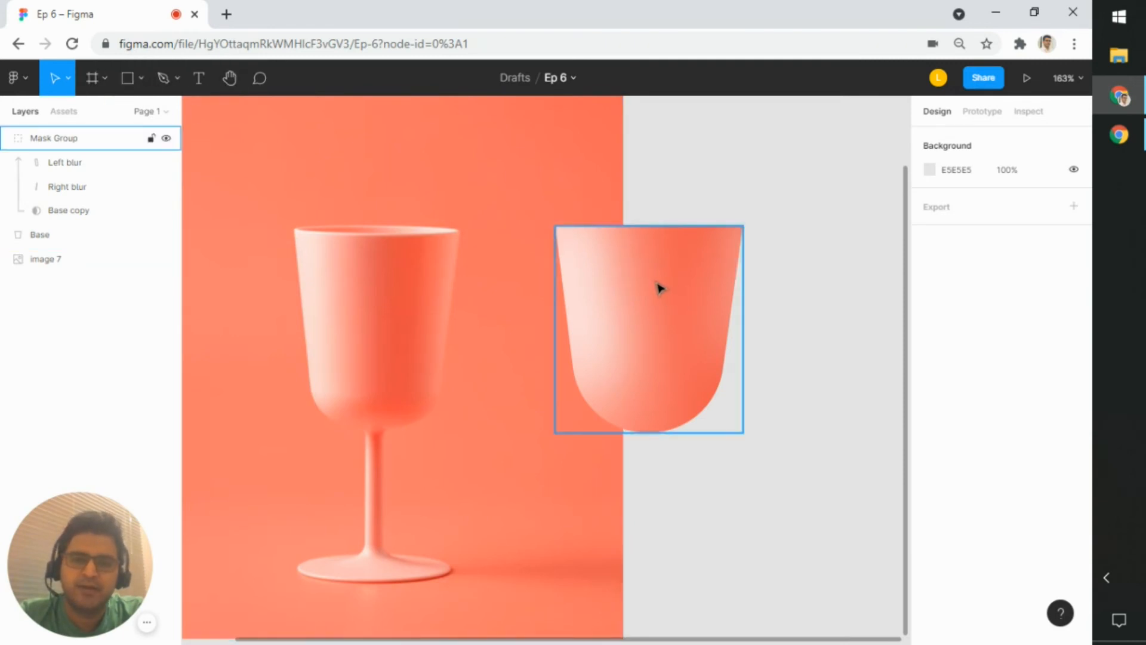
# Step: Examine the Base shape's properties, and compare the drawn cup with the reference glass's stem and foot
pyautogui.click(58, 234)
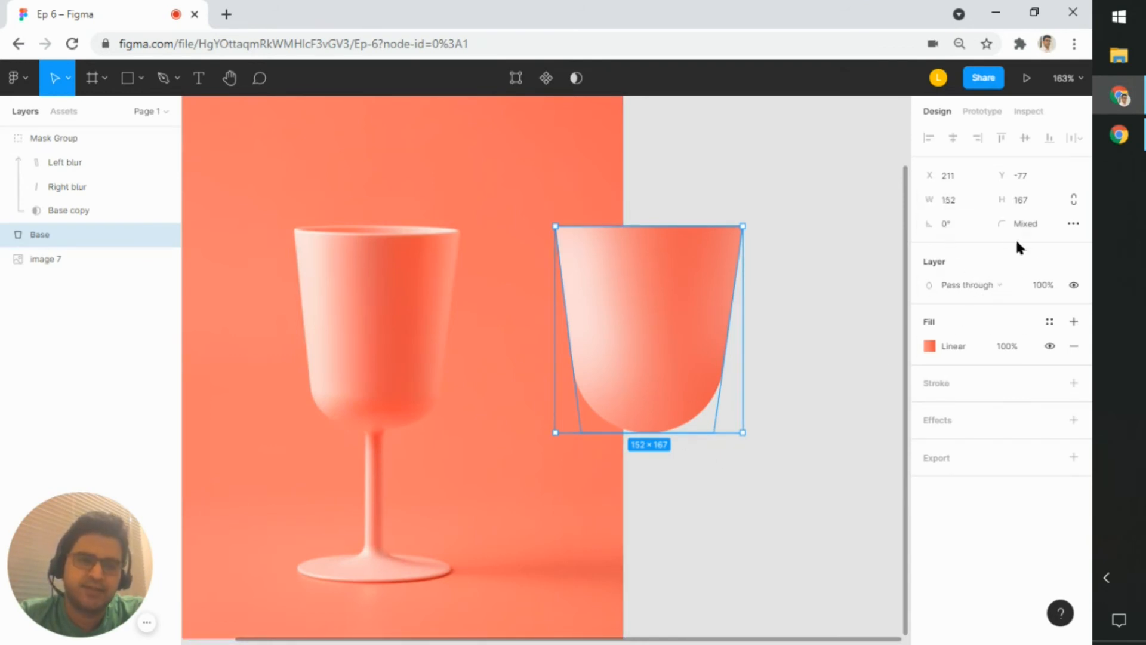
pyautogui.press('Escape')
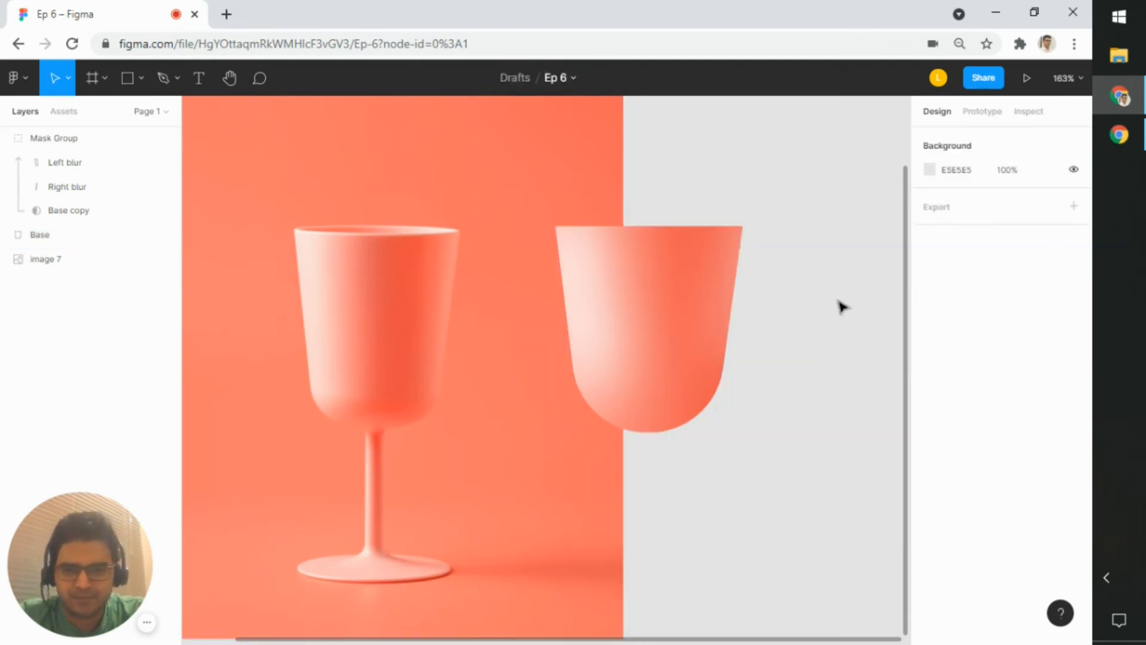
pyautogui.scroll(-3, 842, 307)
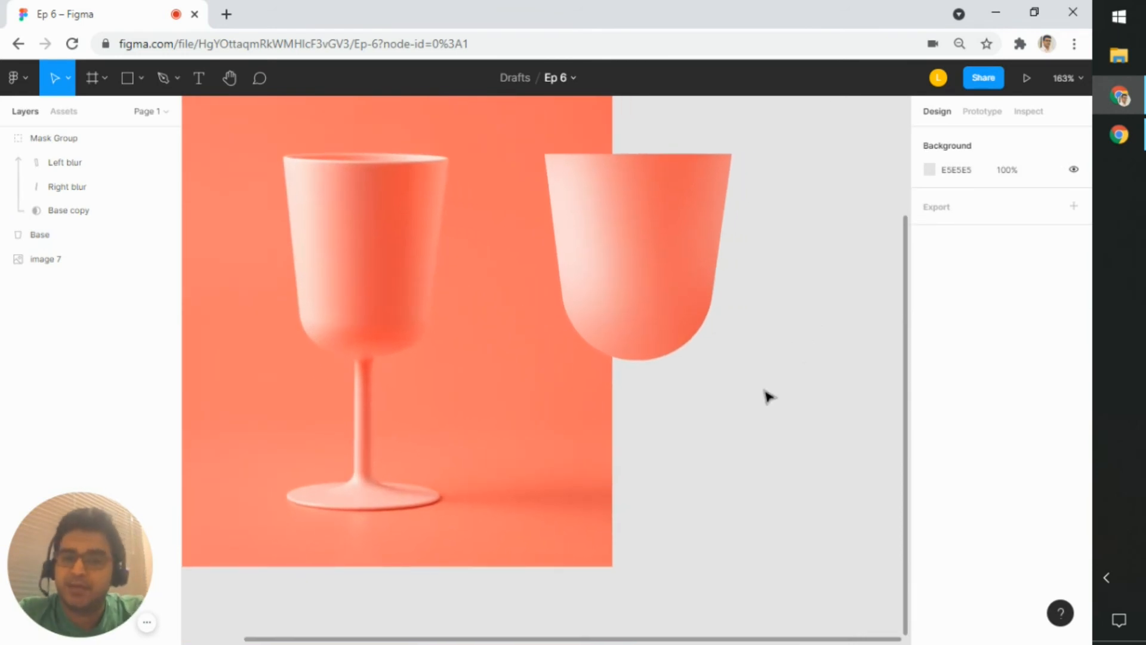
pyautogui.moveTo(765, 392); pyautogui.dragTo(789, 381)
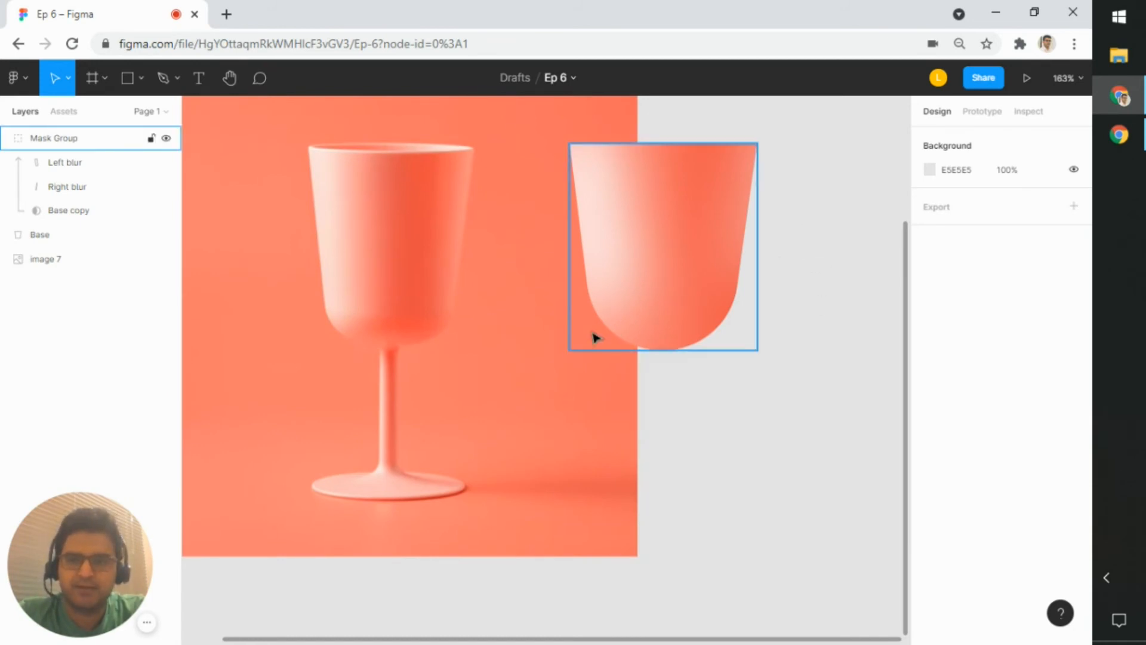
pyautogui.scroll(2, 683, 369)
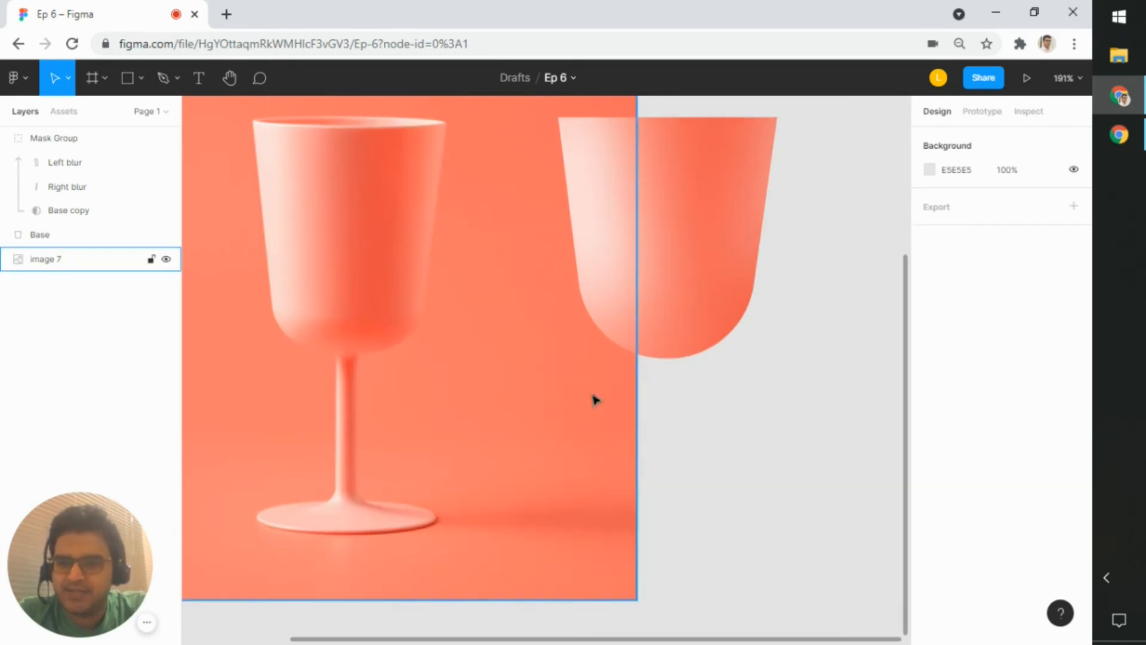
pyautogui.moveTo(733, 404); pyautogui.dragTo(756, 401)
pyautogui.click(345, 431)
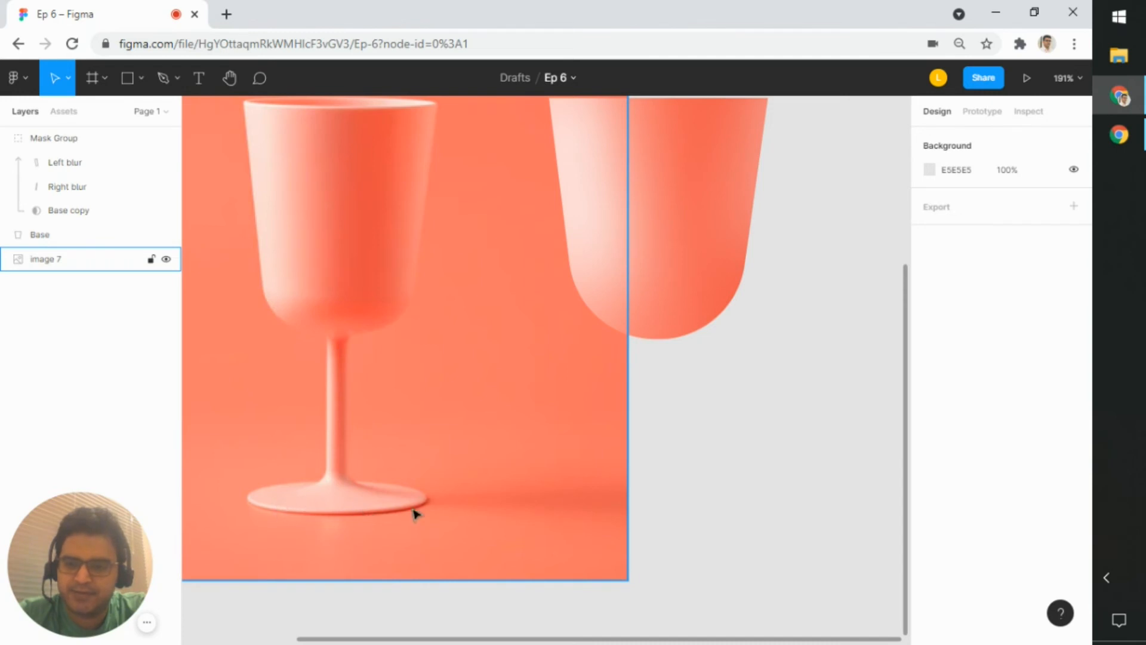
pyautogui.click(685, 478)
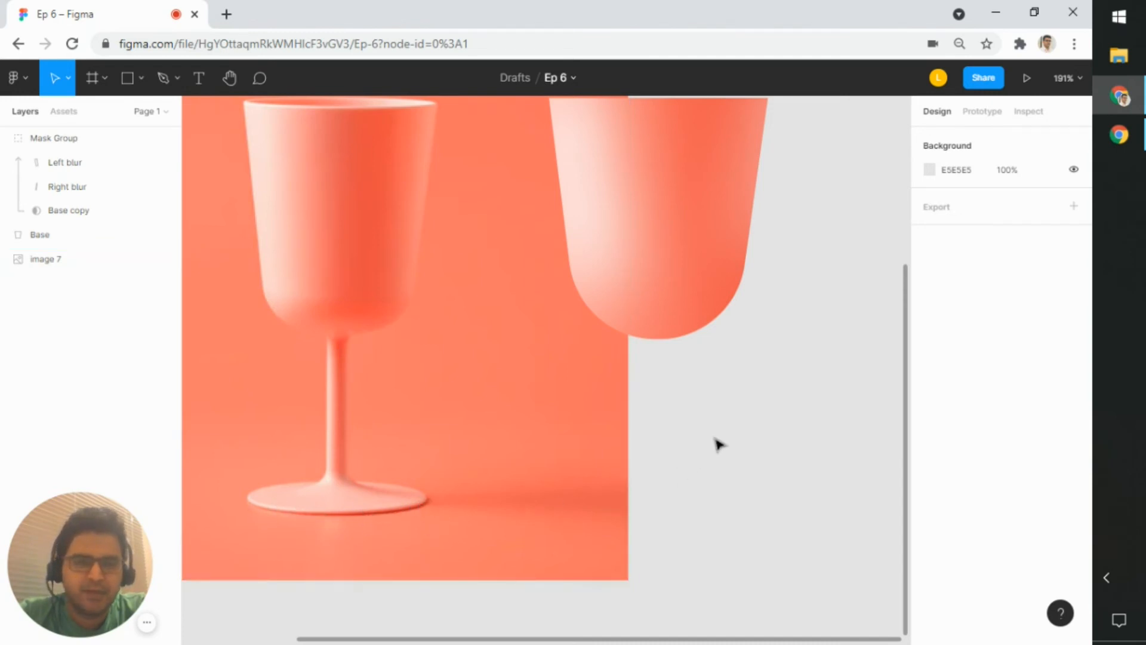
pyautogui.moveTo(717, 442); pyautogui.dragTo(729, 484)
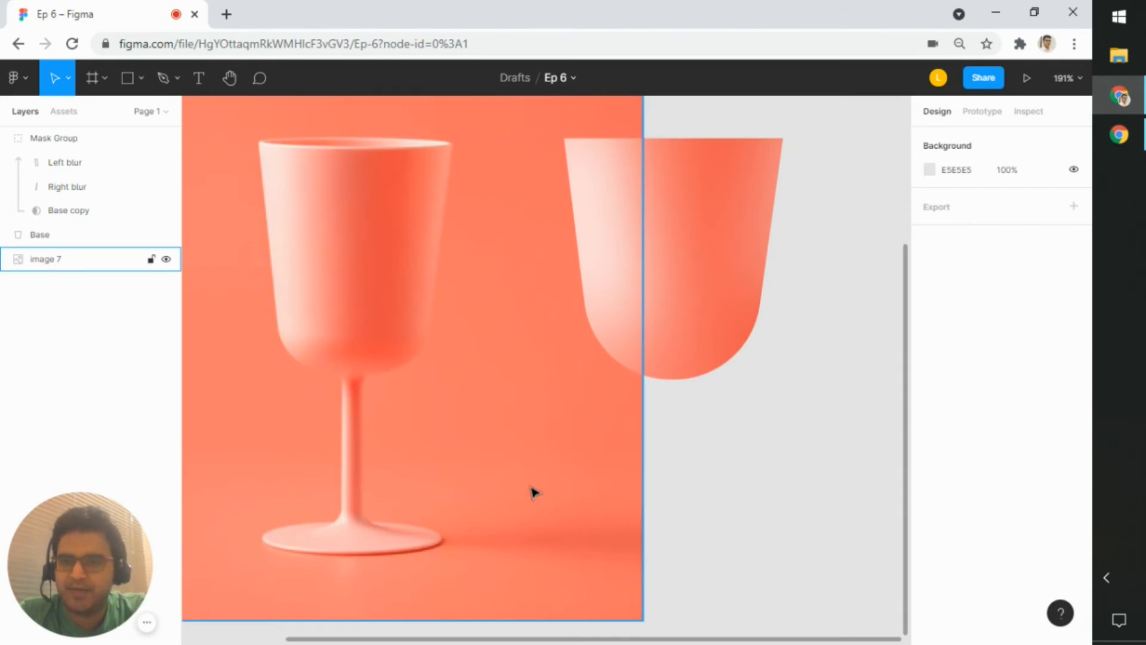
pyautogui.moveTo(789, 406)
pyautogui.mouseDown()
pyautogui.moveTo(763, 409)
pyautogui.moveTo(775, 399)
pyautogui.mouseUp()
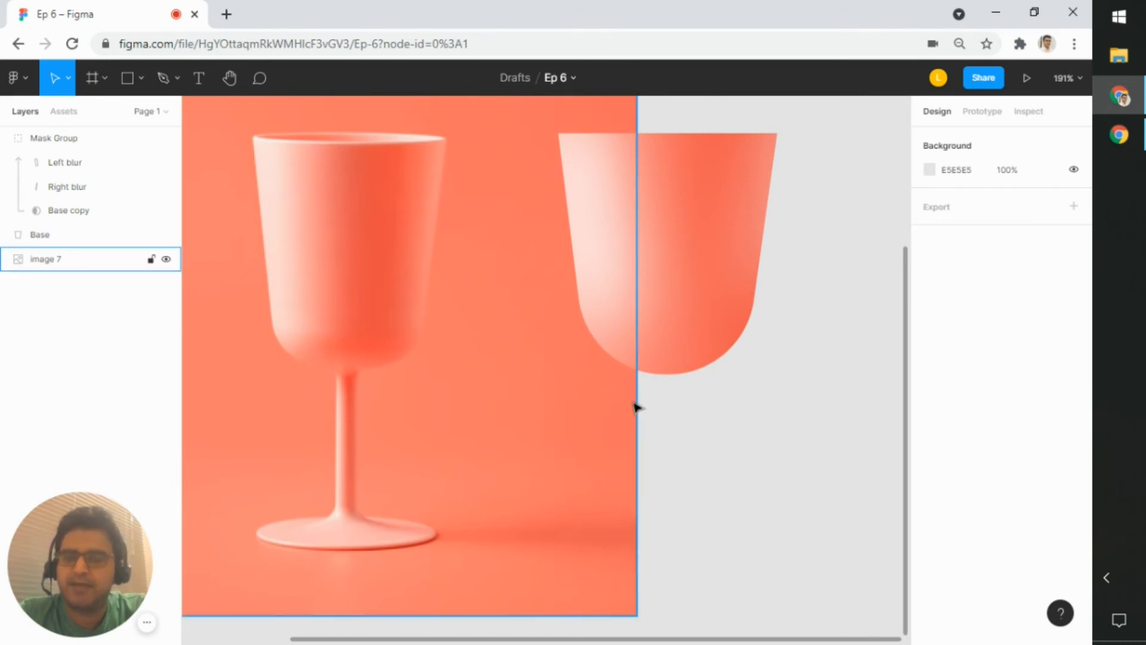
pyautogui.moveTo(683, 468); pyautogui.dragTo(688, 462)
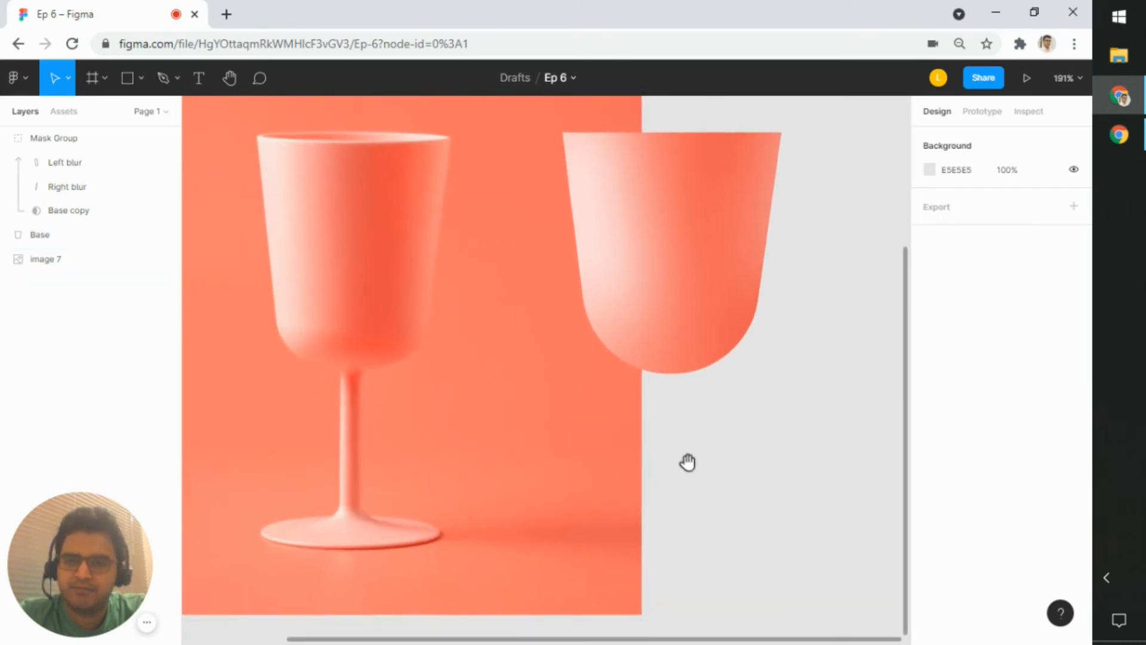
# Step: Draw a stem rectangle about 28 × 125 directly beneath the cup, and paste the copied properties onto it
pyautogui.scroll(1, 678, 463)
pyautogui.press('r')
pyautogui.moveTo(661, 345); pyautogui.dragTo(704, 532)
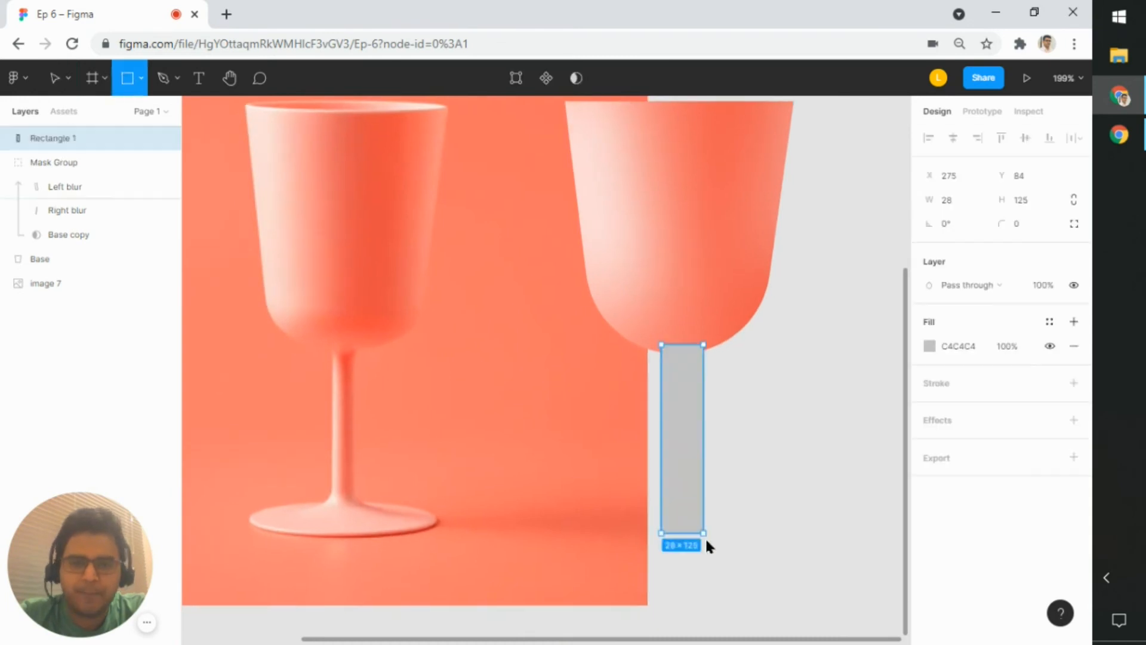
pyautogui.hotkey('ctrl', 'alt', 'v')
pyautogui.scroll(1, 734, 386)
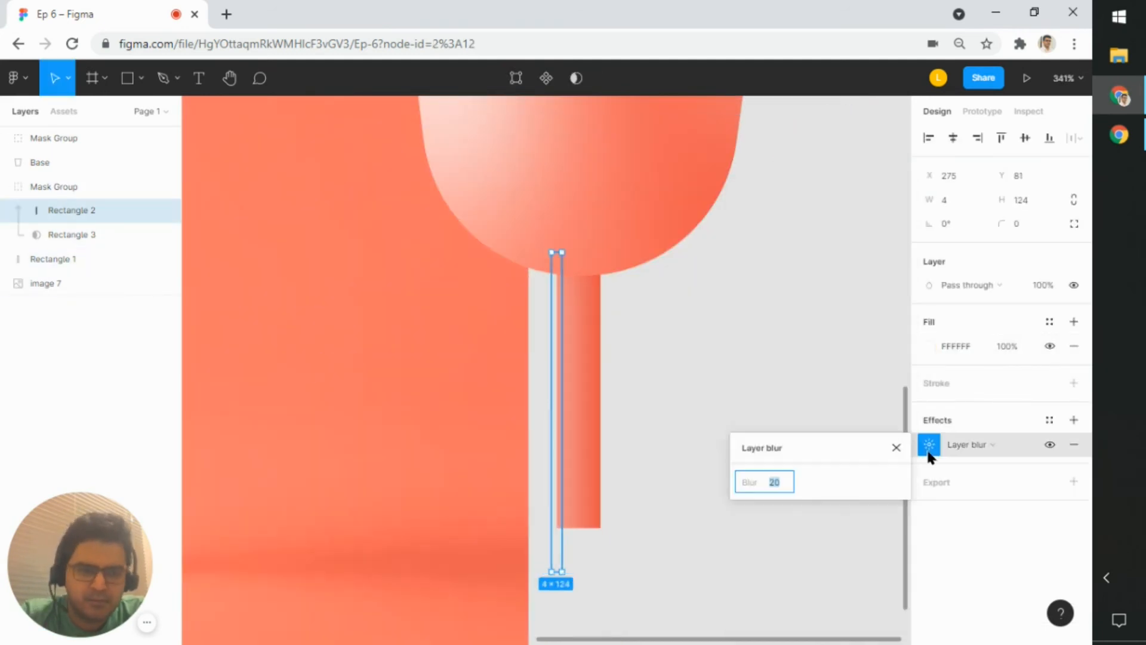
pyautogui.press('Escape')
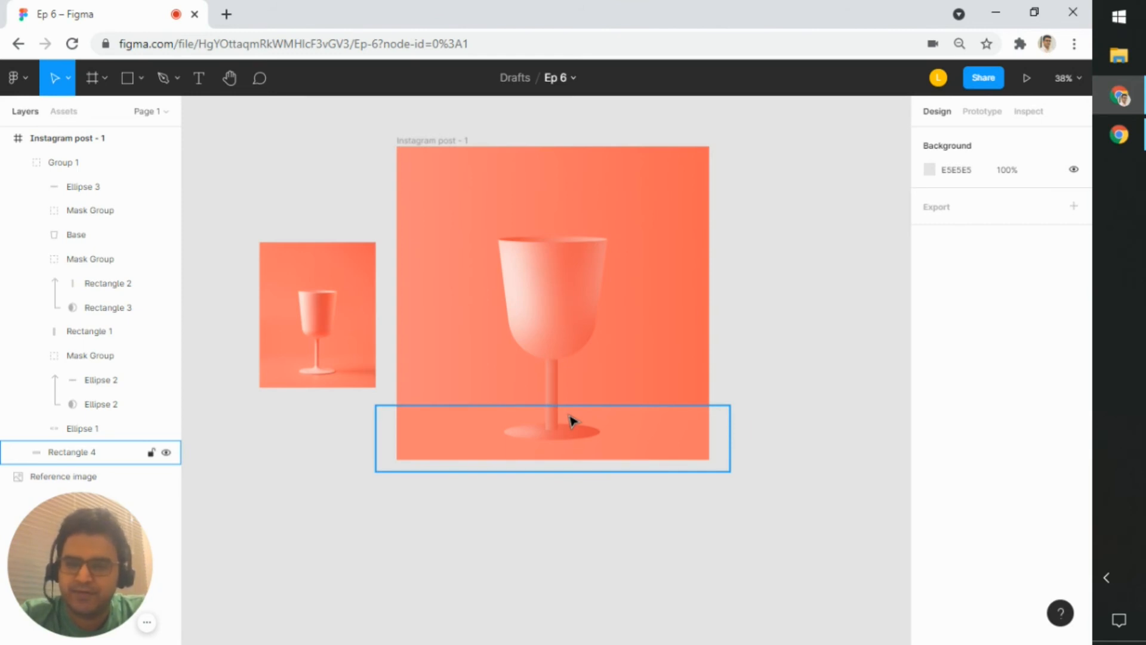
# Step: Collapse the three Mask Groups inside Group 1 of the Instagram post - 1 frame
pyautogui.scroll(6, 574, 383)
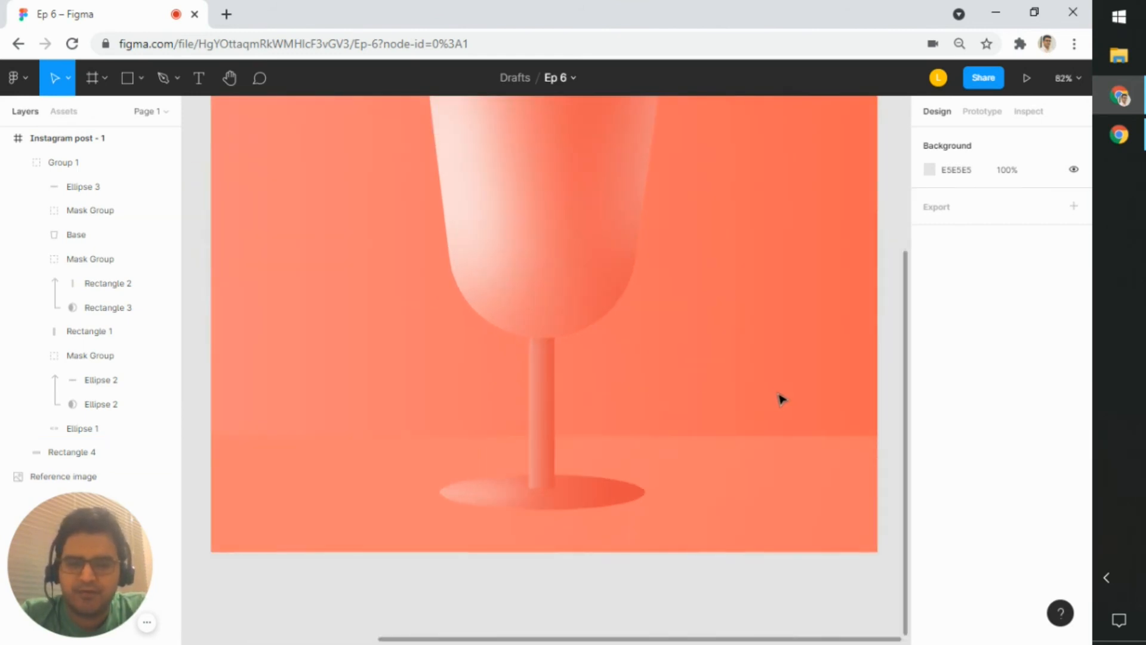
pyautogui.press('space')
pyautogui.moveTo(669, 489); pyautogui.dragTo(727, 412)
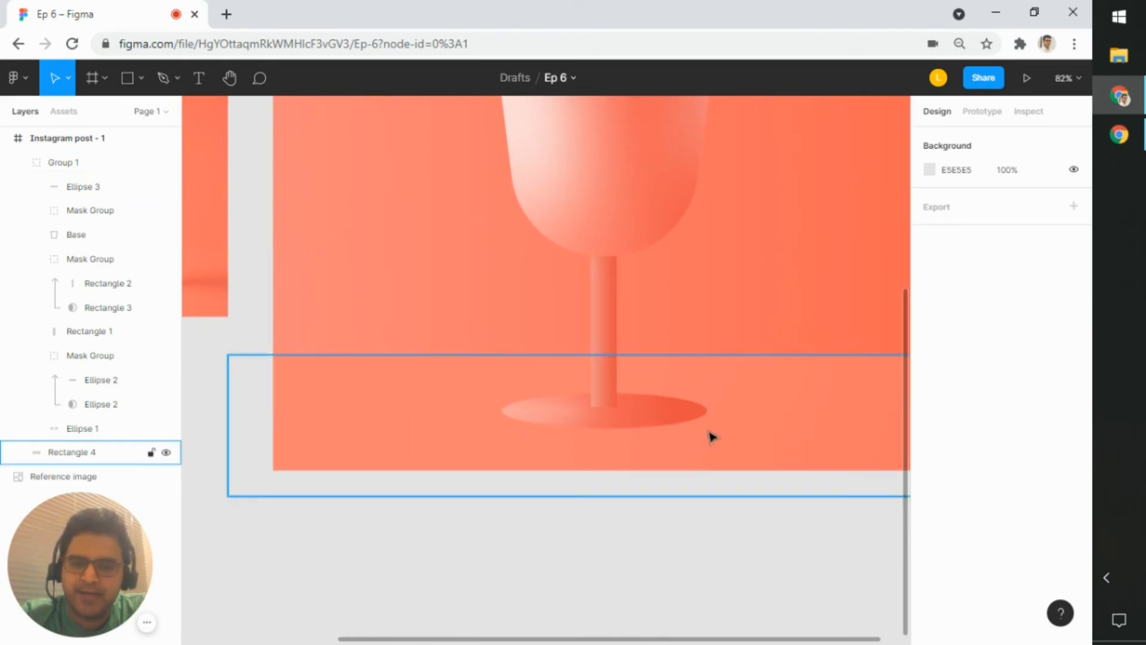
pyautogui.scroll(2, 593, 364)
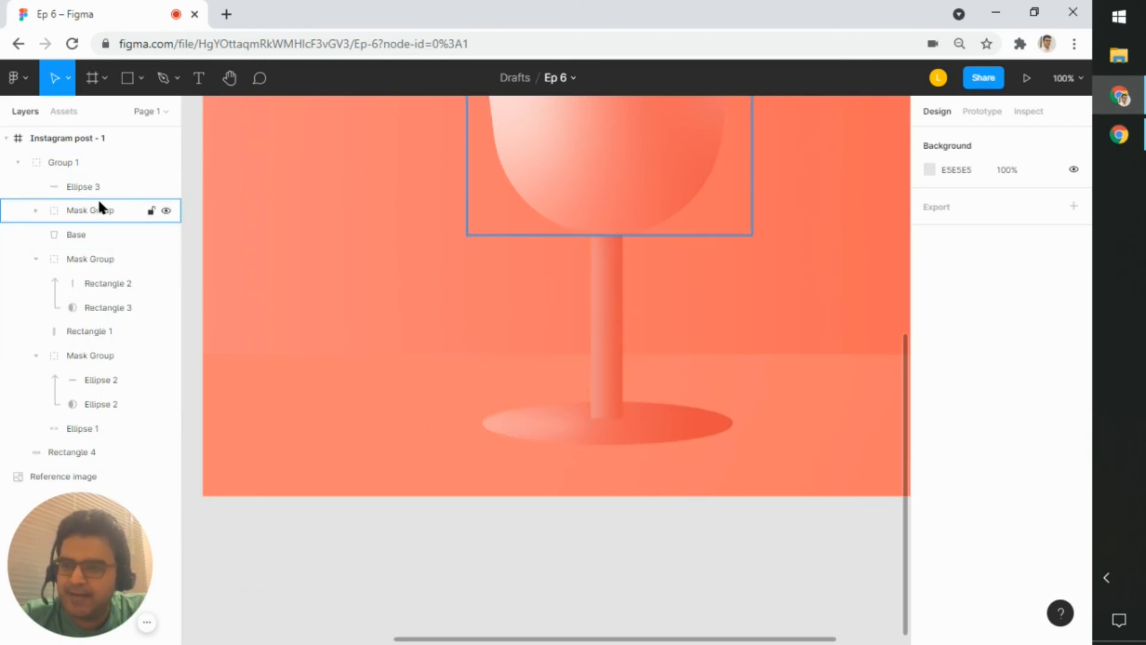
pyautogui.click(35, 210)
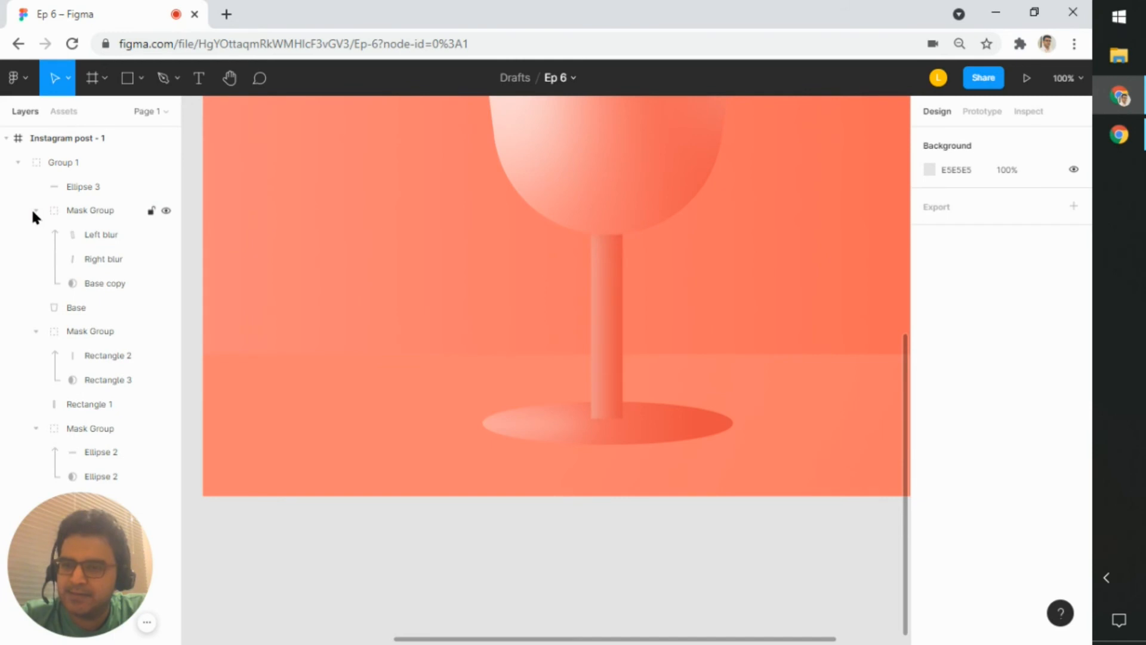
pyautogui.click(34, 210)
pyautogui.click(36, 258)
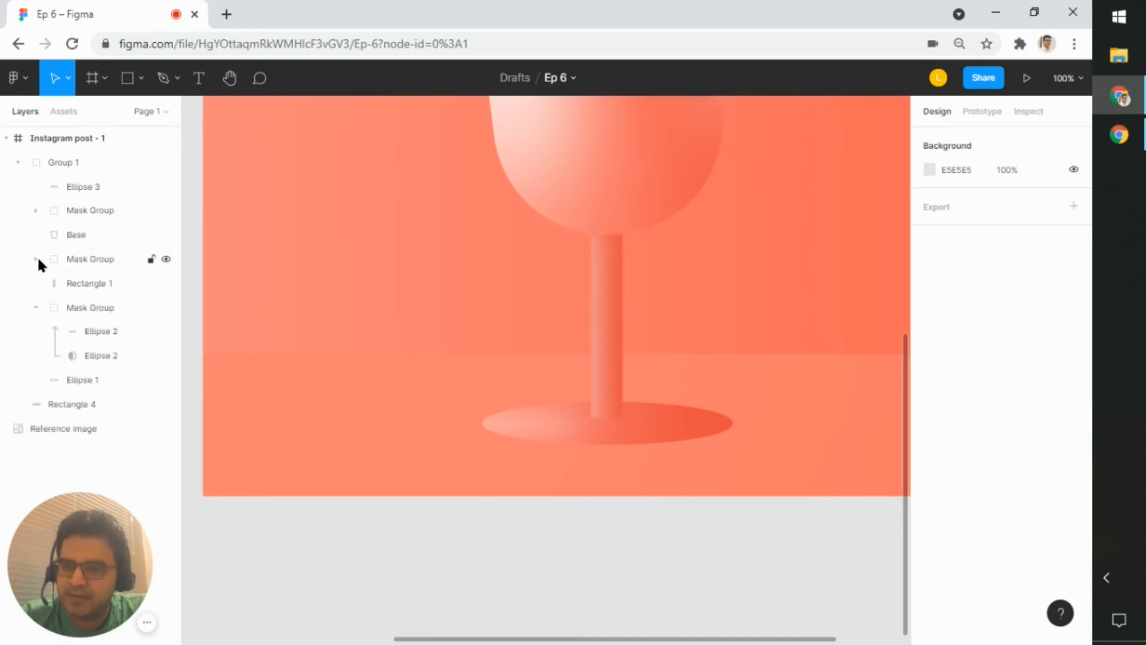
pyautogui.click(35, 307)
pyautogui.click(568, 453)
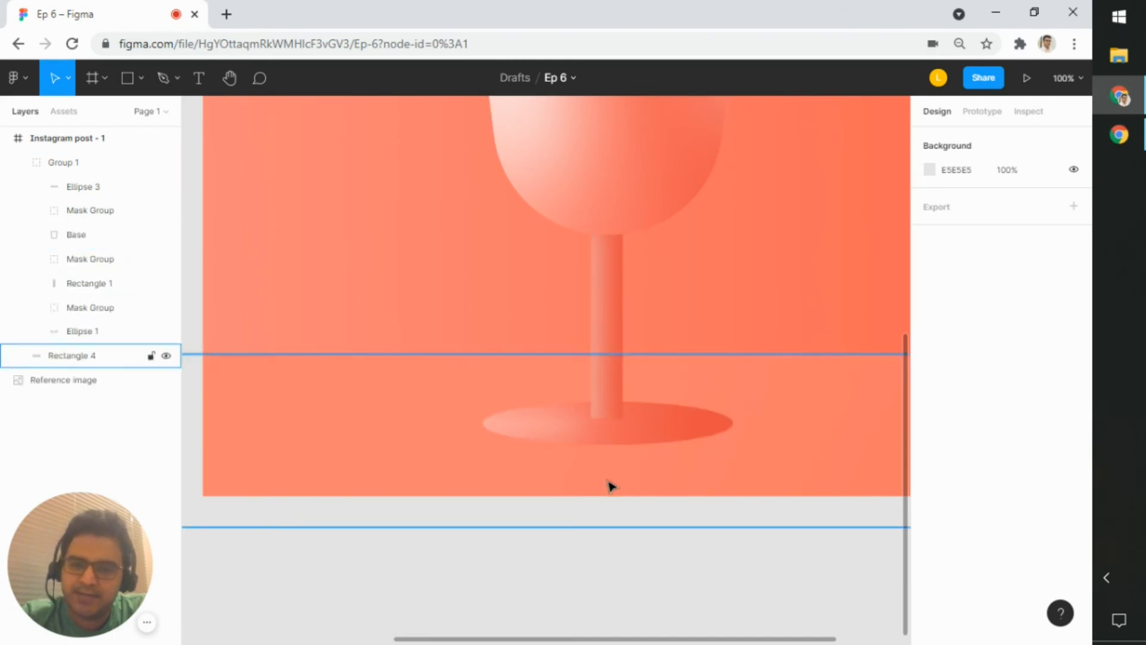
# Step: Compare the finished glass in the Instagram post - 1 frame with the reference image, examining its rim and bowl at several zoom levels
pyautogui.scroll(-5, 573, 551)
pyautogui.scroll(1, 824, 302)
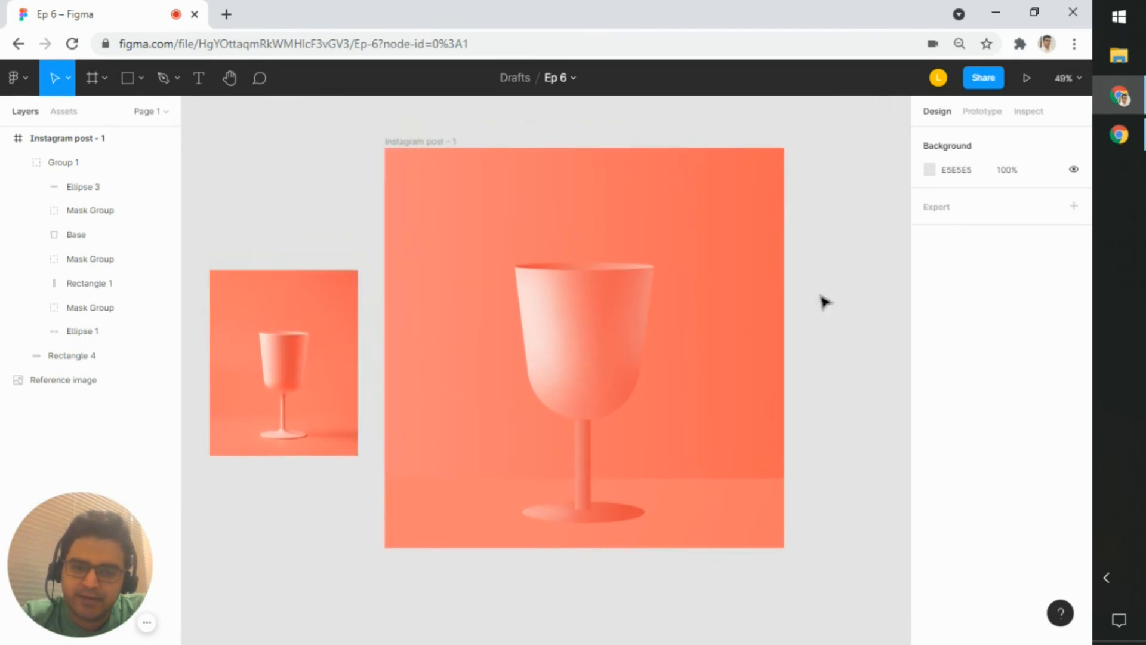
pyautogui.scroll(3, 632, 389)
pyautogui.scroll(-4, 634, 391)
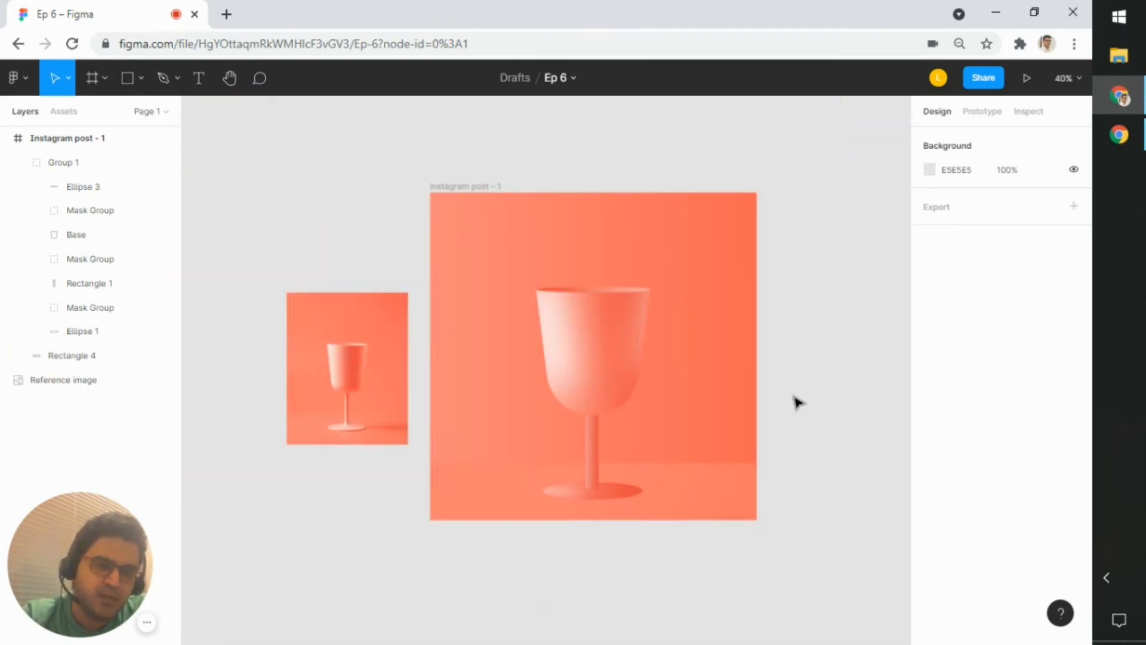
pyautogui.moveTo(793, 412); pyautogui.dragTo(754, 378)
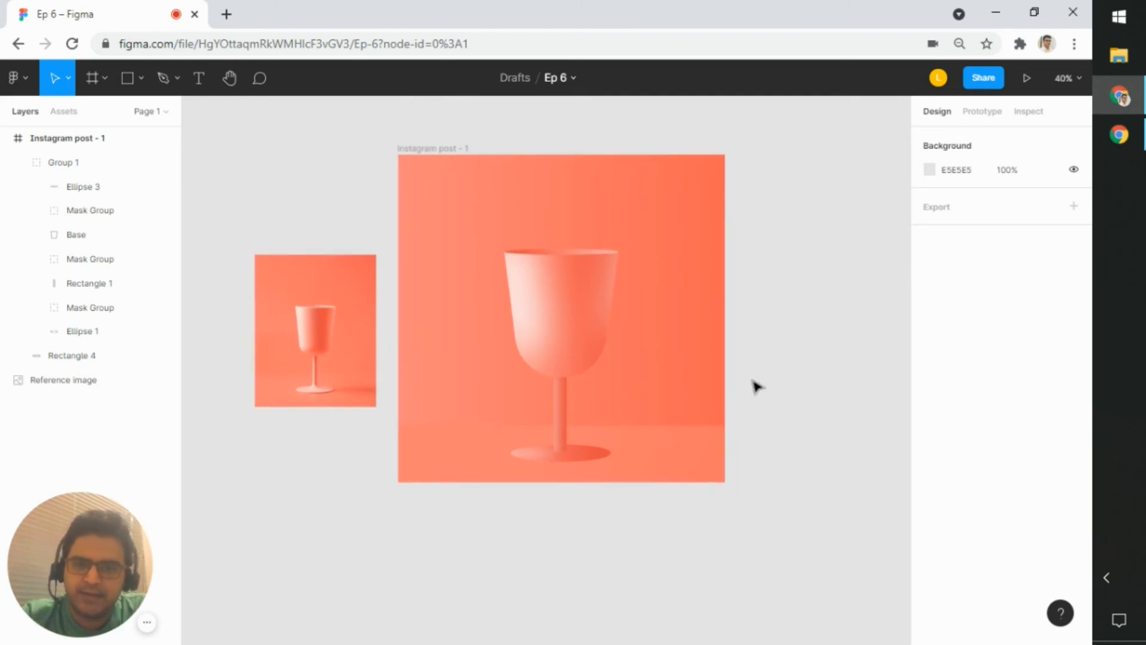
pyautogui.scroll(2, 761, 387)
pyautogui.scroll(3, 607, 294)
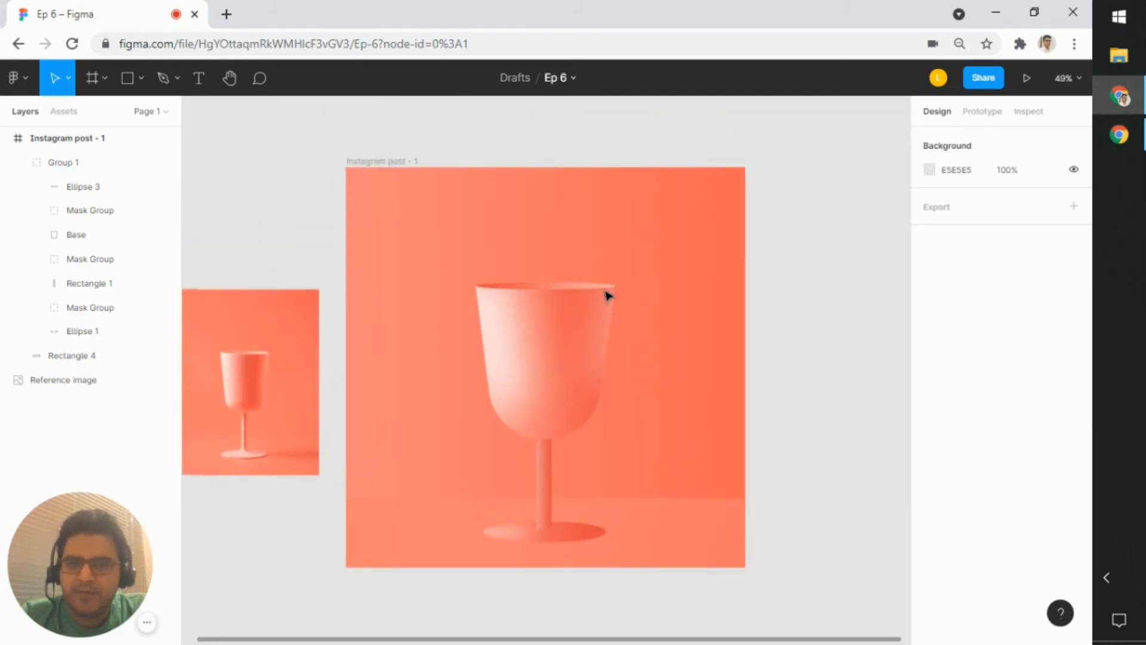
pyautogui.scroll(5, 608, 295)
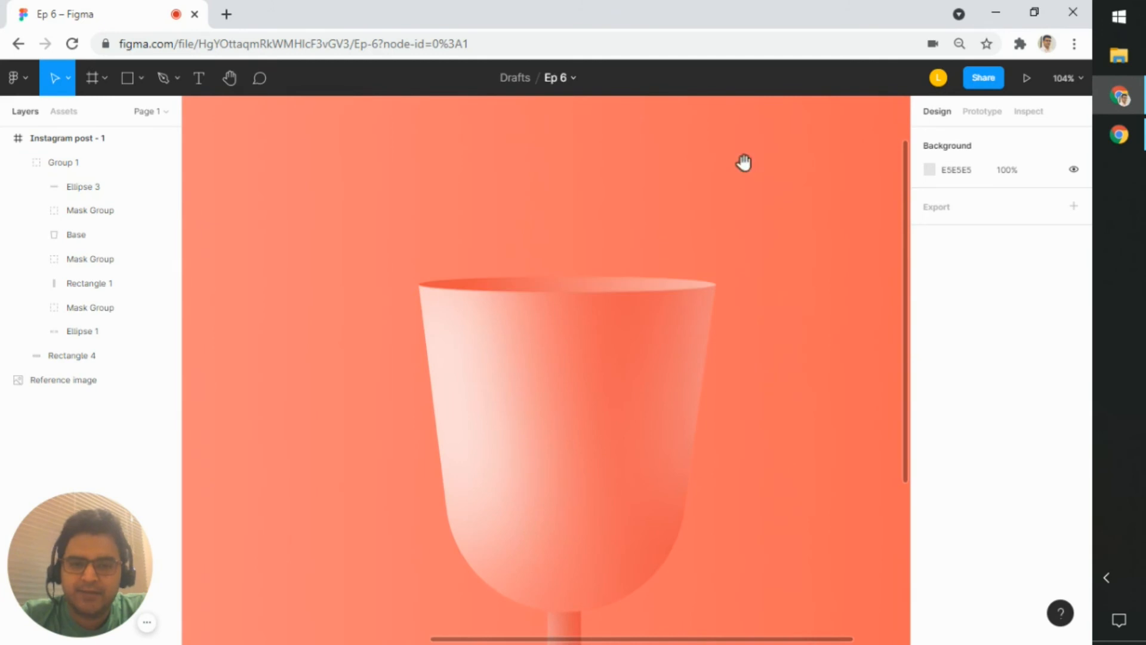
pyautogui.scroll(-5, 647, 240)
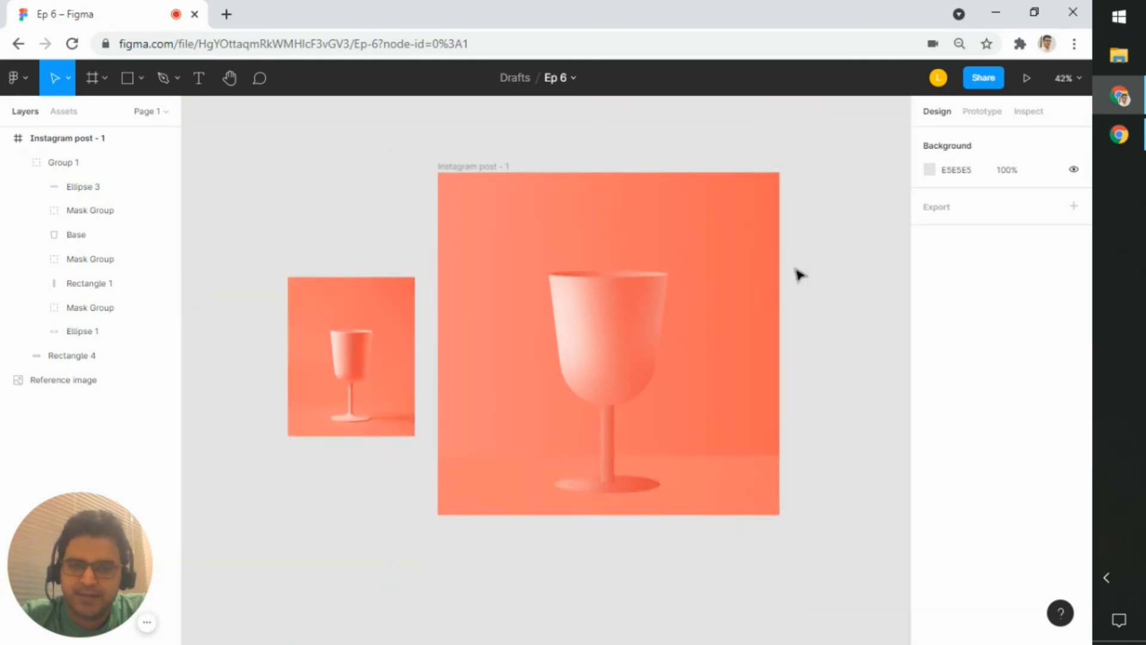
pyautogui.scroll(4, 686, 320)
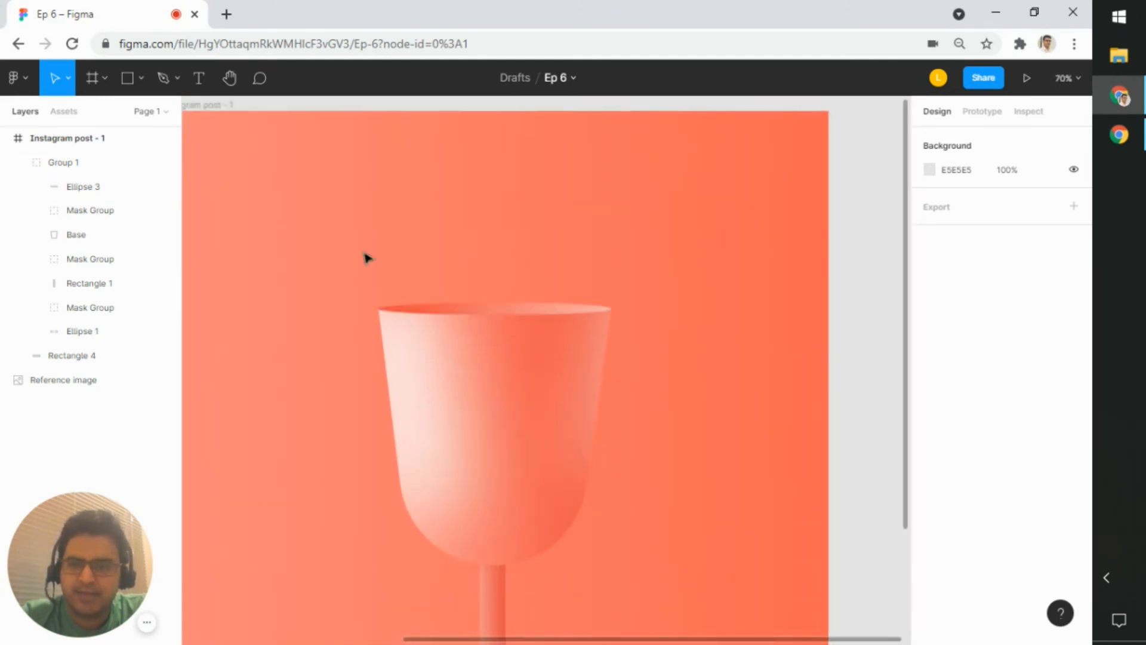
# Step: Inspect the properties of the Ellipse 1, Rectangle 4 and Ellipse 3 layers, with a closer look at the cup's rim
pyautogui.click(73, 330)
pyautogui.click(69, 352)
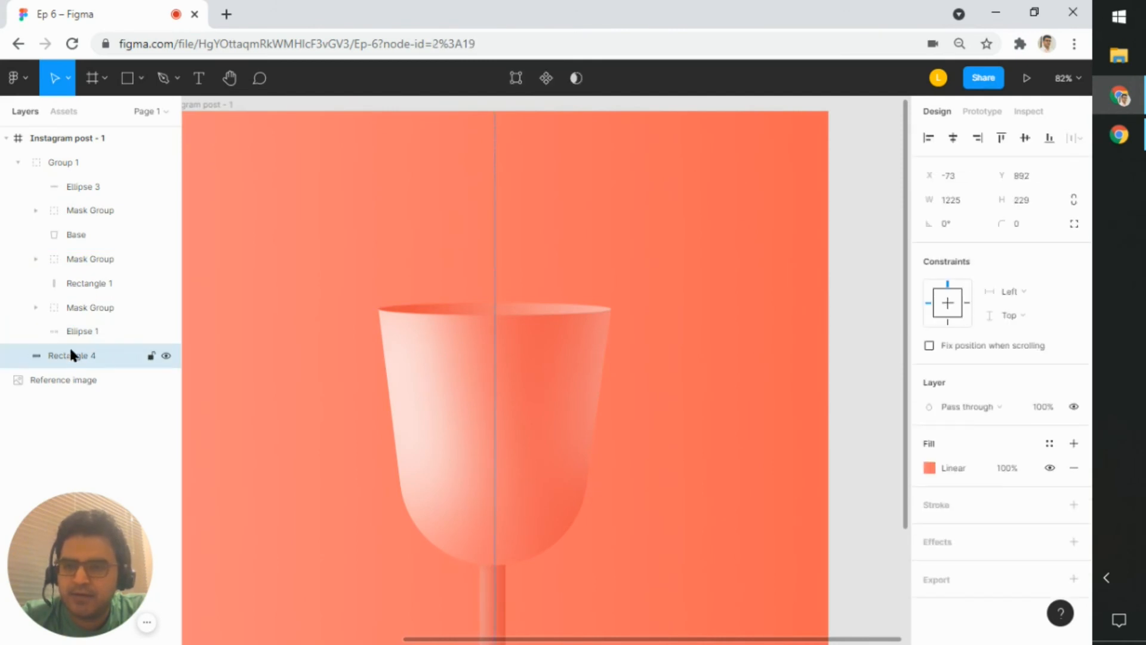
pyautogui.click(82, 185)
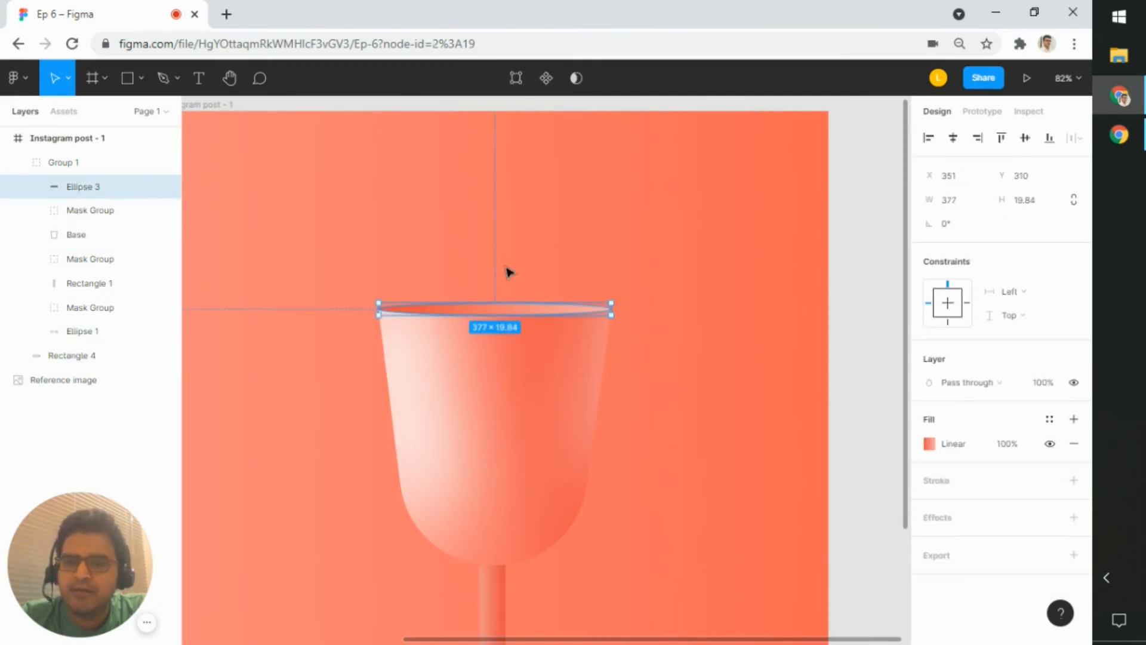
pyautogui.scroll(5, 517, 299)
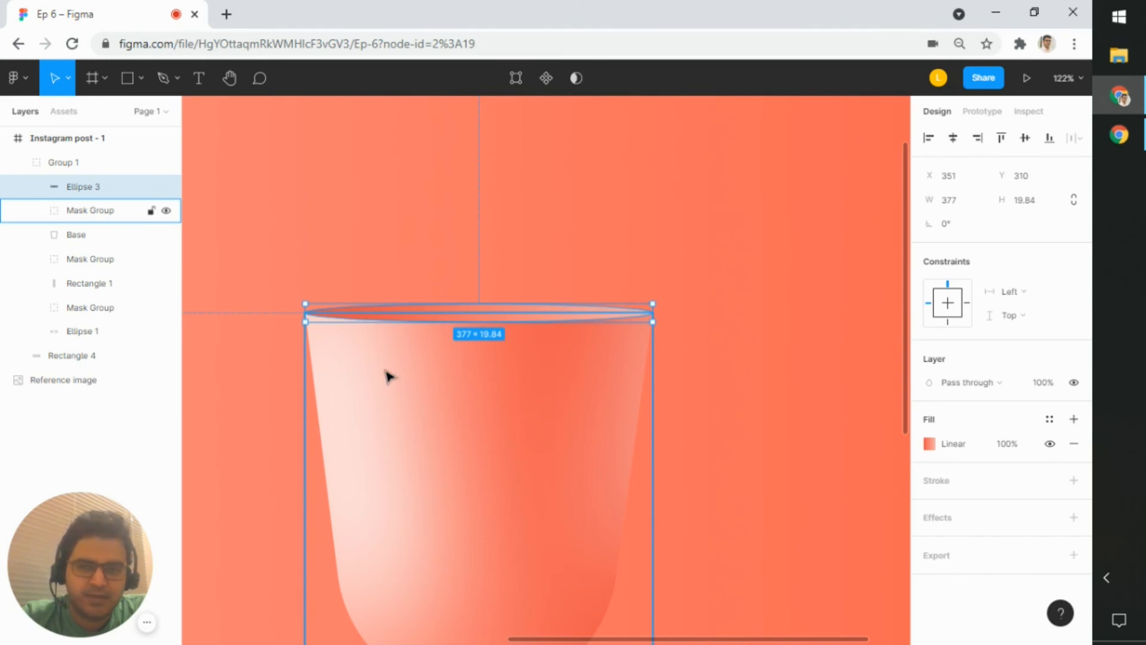
# Step: Examine the cup's rim up close and inspect the linear gradient fill of Ellipse 3
pyautogui.click(660, 249)
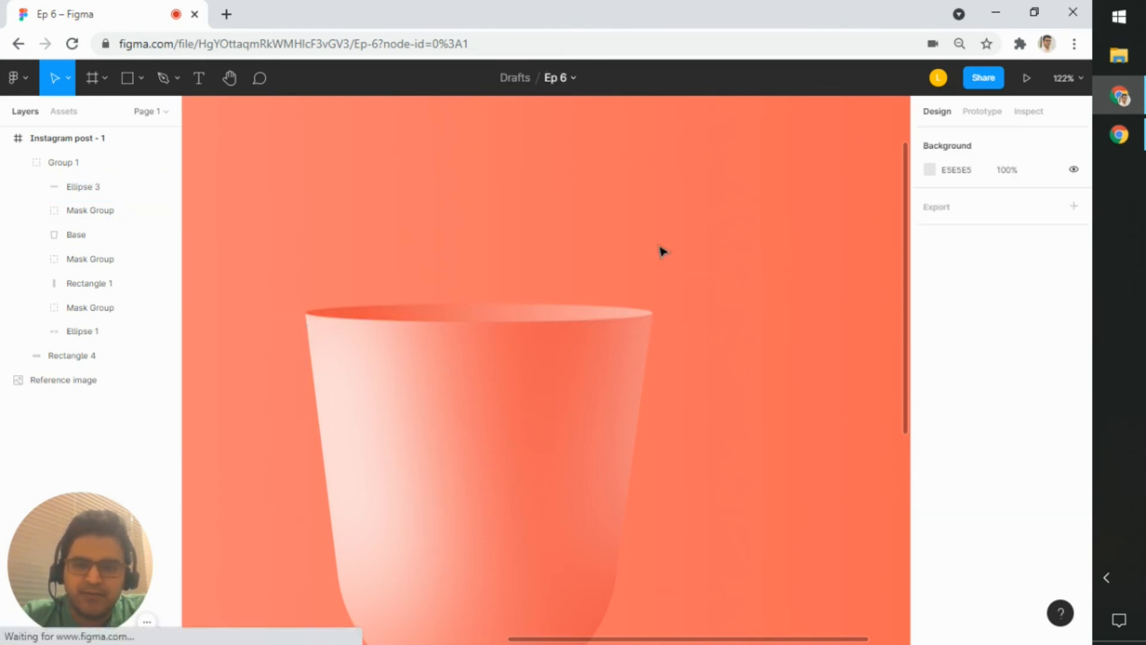
pyautogui.scroll(4, 659, 280)
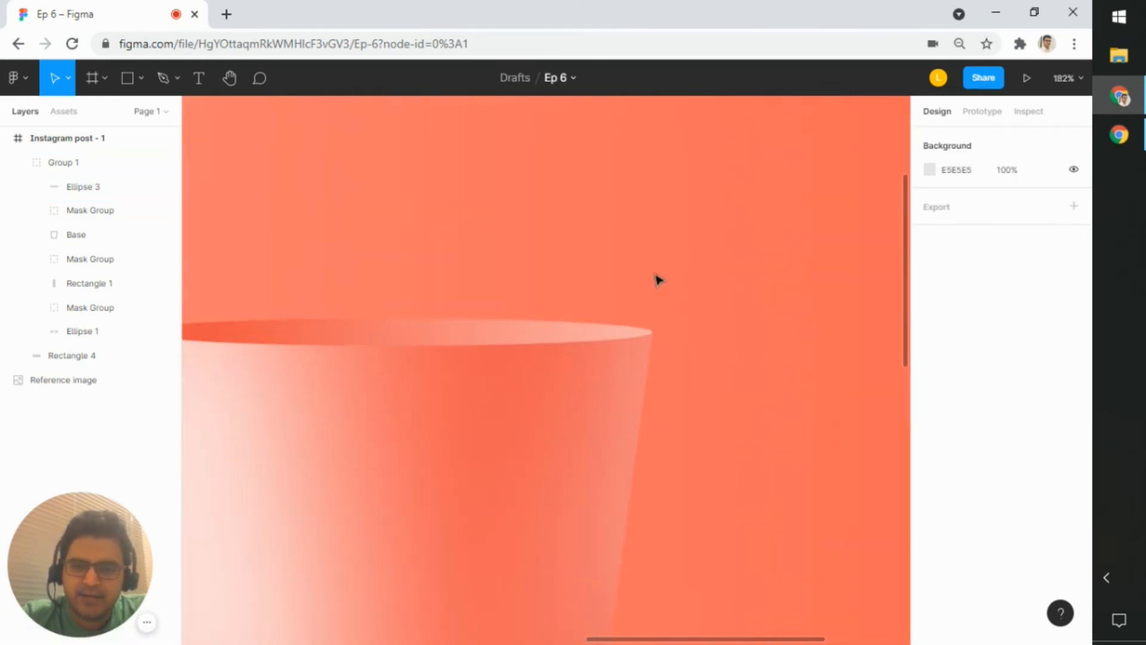
pyautogui.scroll(-2, 659, 279)
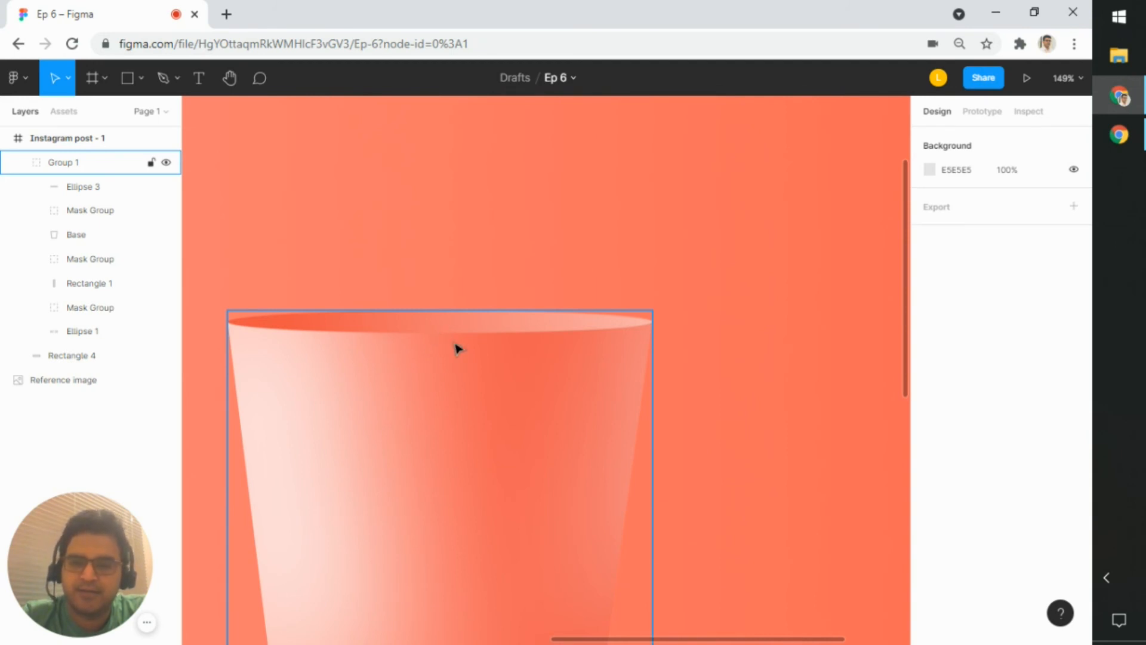
pyautogui.click(60, 186)
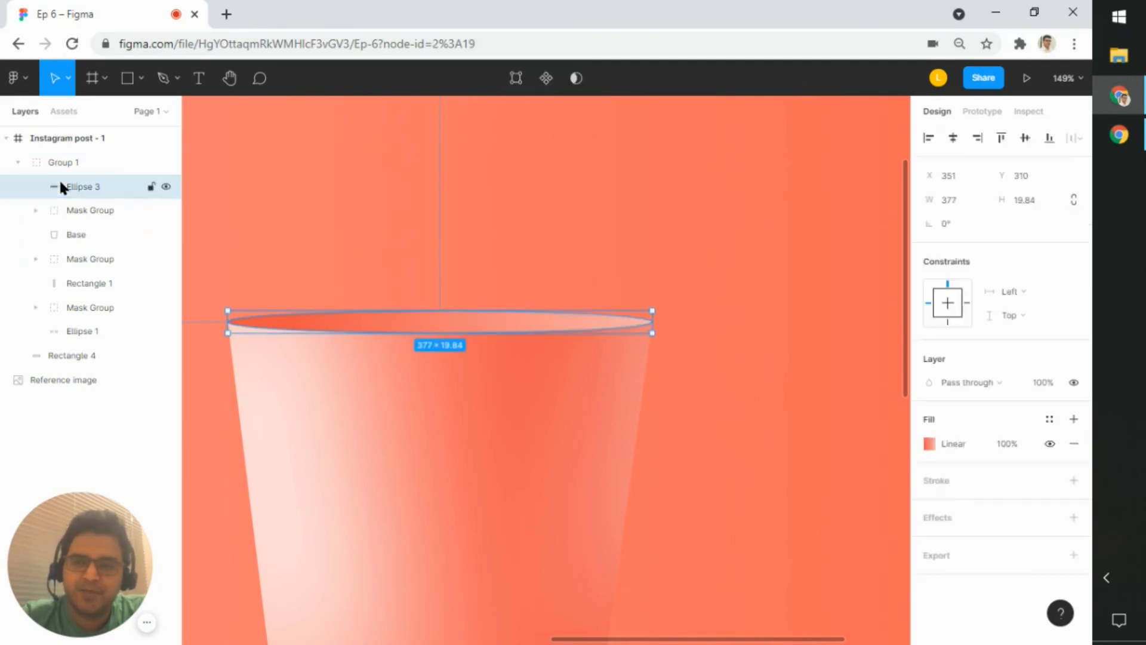
pyautogui.click(929, 442)
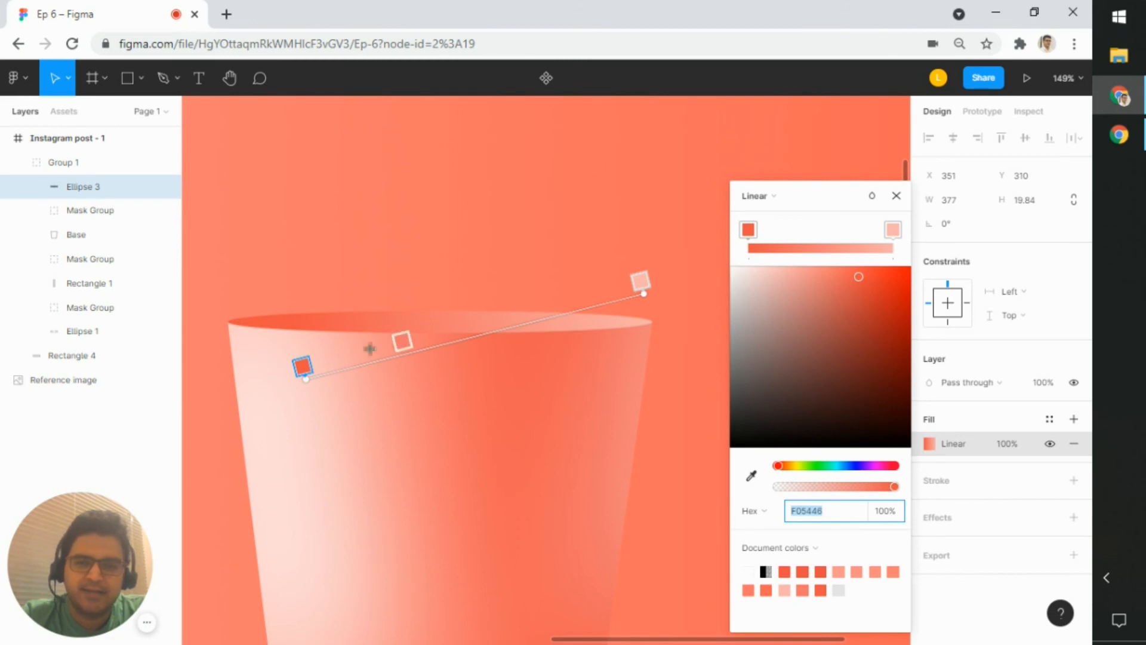
pyautogui.press('Escape')
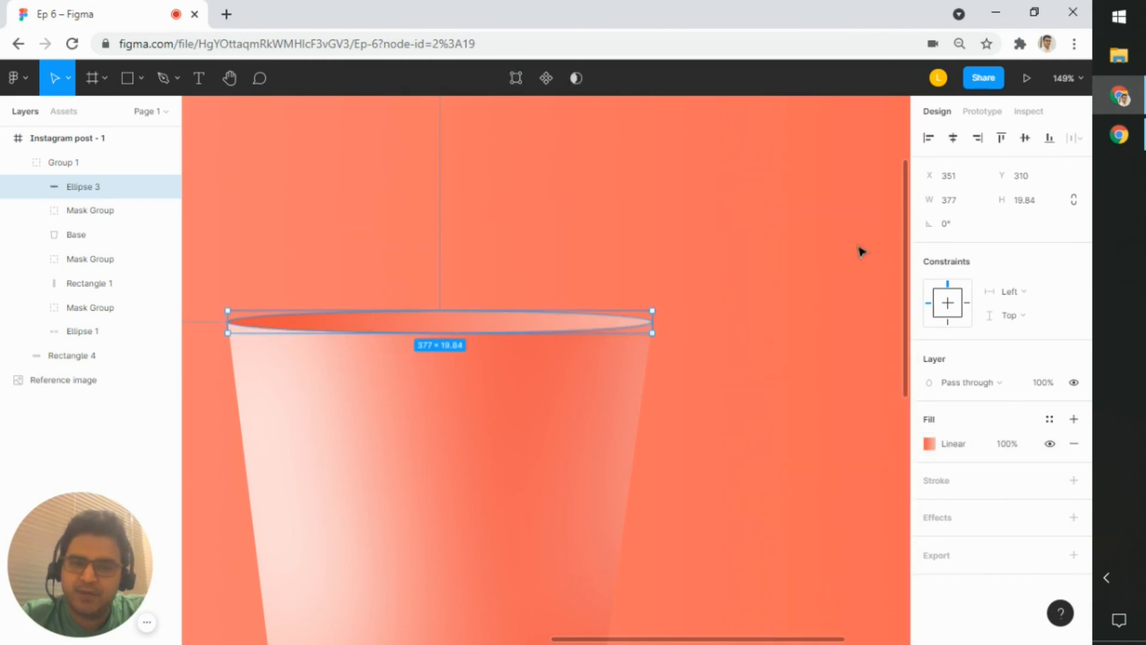
# Step: Collapse Group 1 inside the Instagram post - 1 frame
pyautogui.hotkey('shift', '1')
pyautogui.click(768, 135)
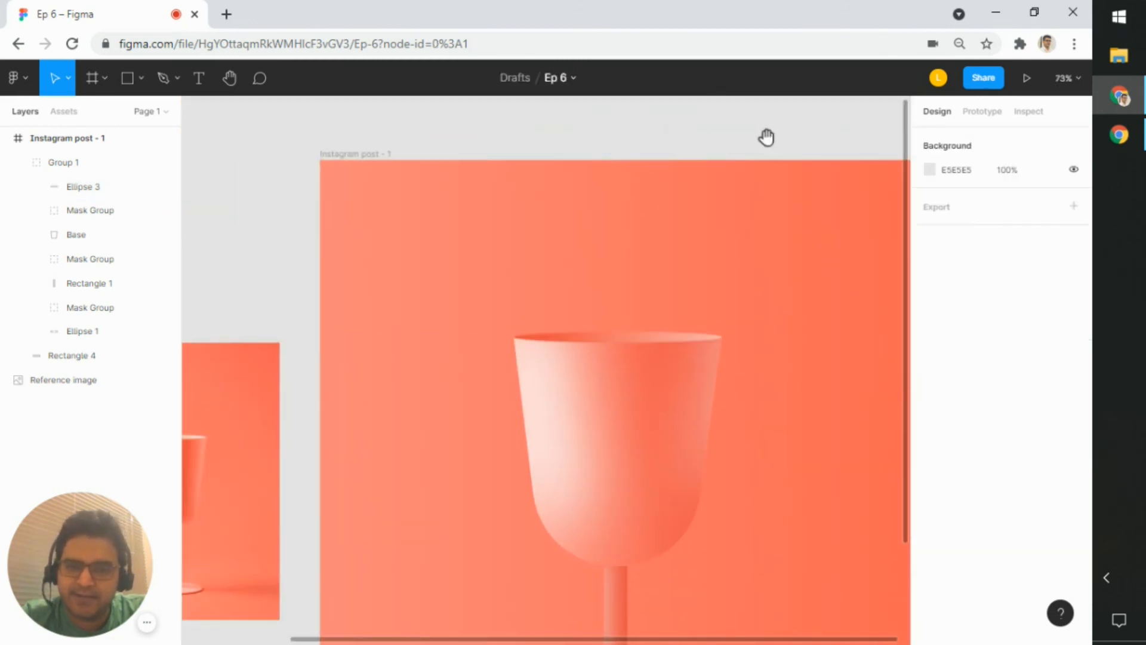
pyautogui.scroll(4, 600, 387)
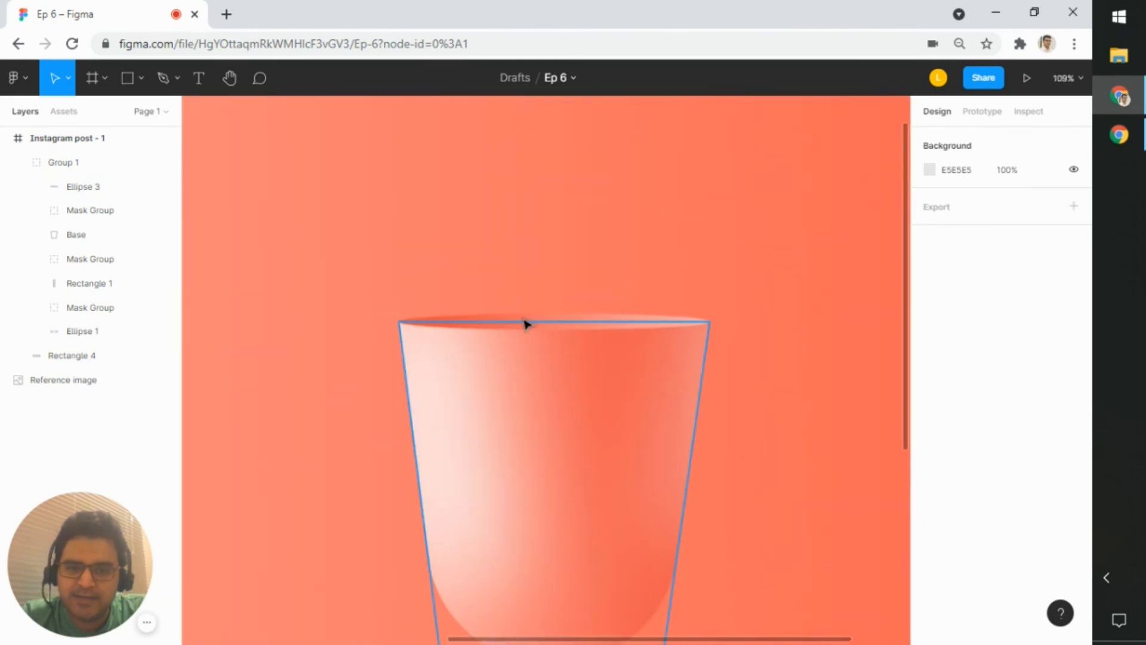
pyautogui.hotkey('shift', '1')
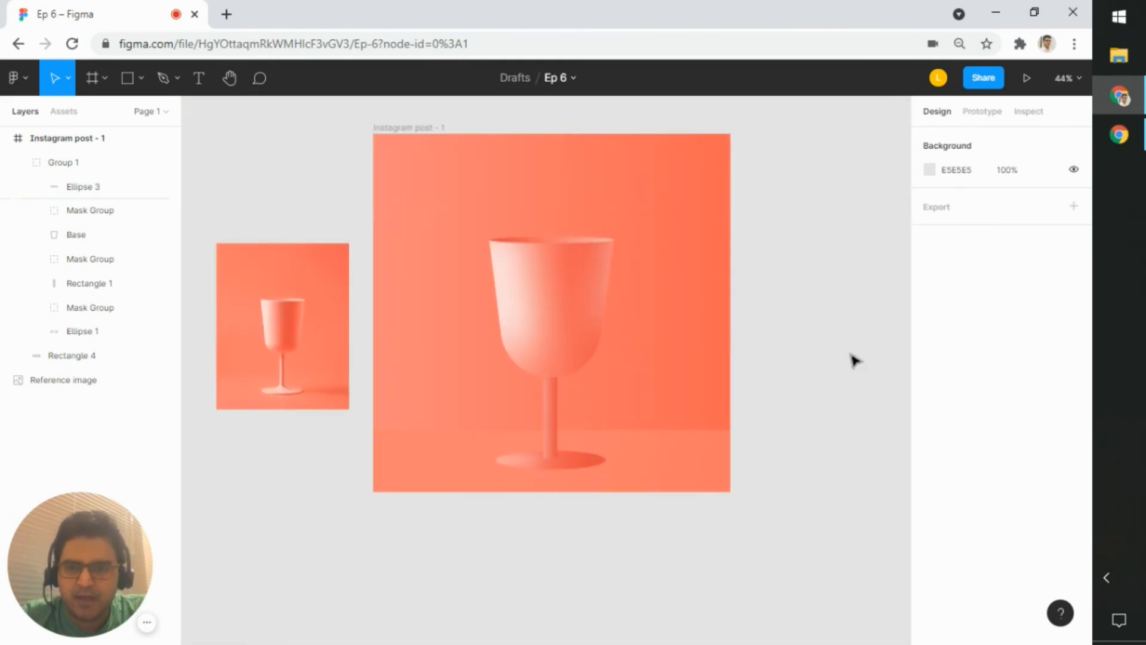
pyautogui.moveTo(852, 358); pyautogui.dragTo(834, 388)
pyautogui.scroll(1, 822, 451)
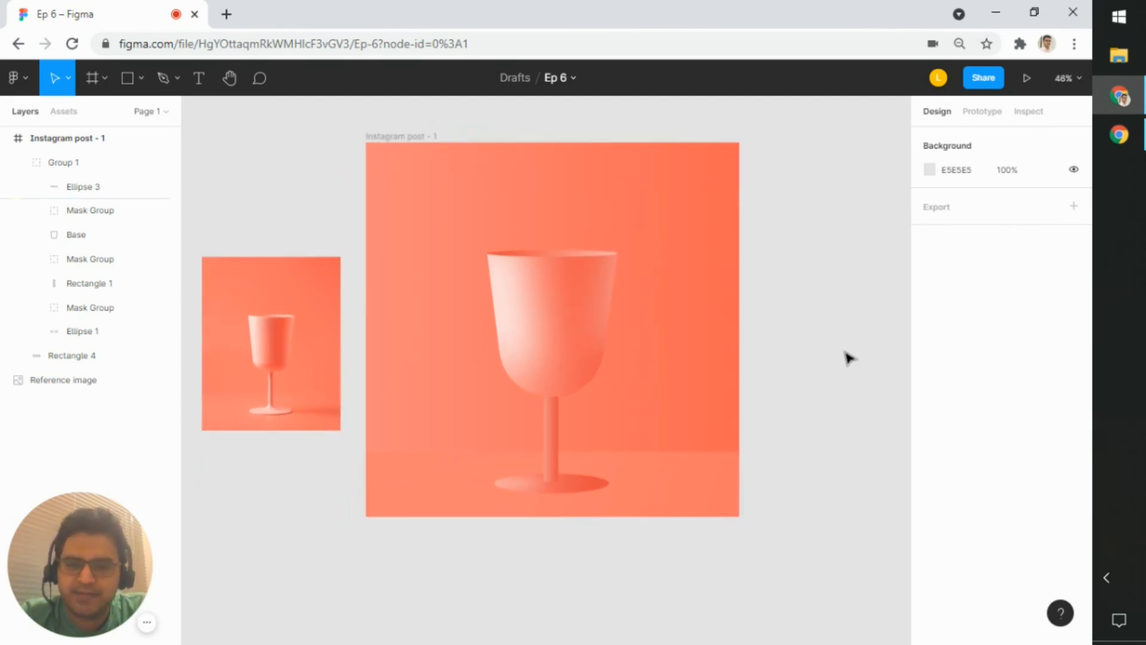
pyautogui.click(416, 141)
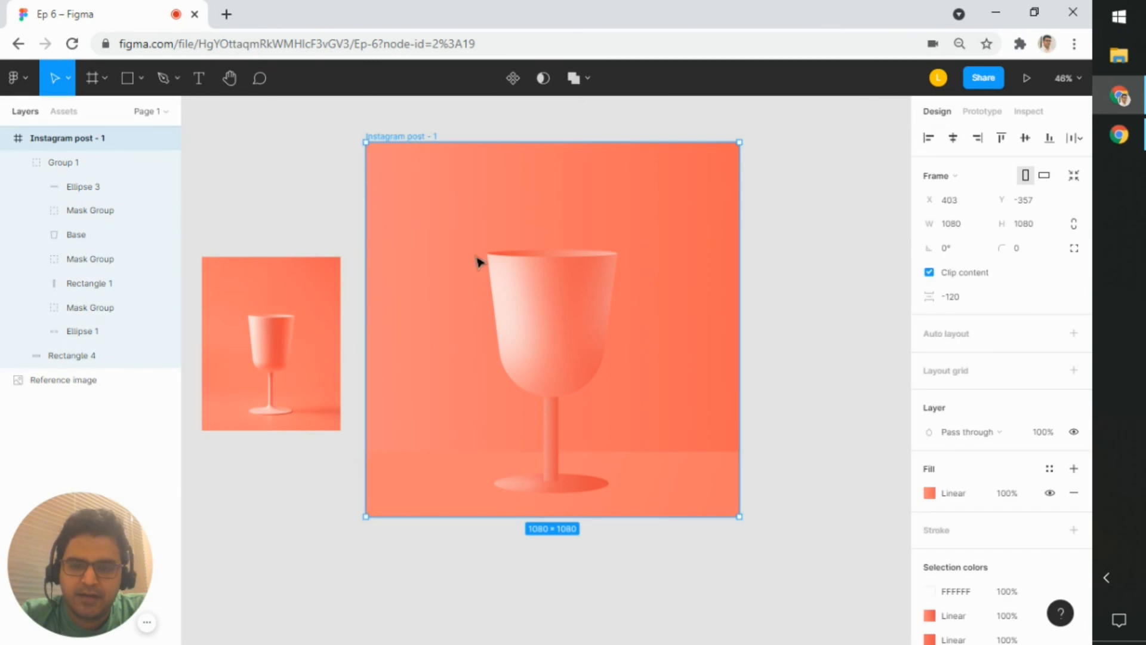
pyautogui.click(22, 162)
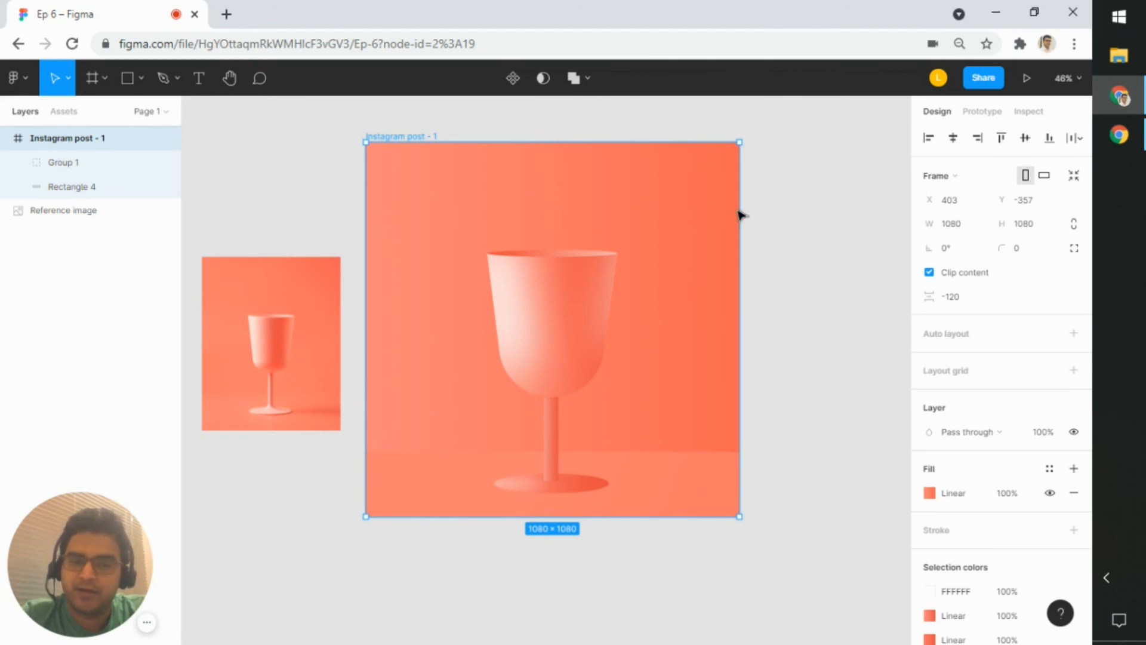
# Step: Compare the whole Instagram post - 1 composition with the reference image side by side
pyautogui.click(783, 251)
pyautogui.scroll(4, 784, 251)
pyautogui.moveTo(799, 351); pyautogui.dragTo(862, 317)
pyautogui.scroll(-2, 872, 338)
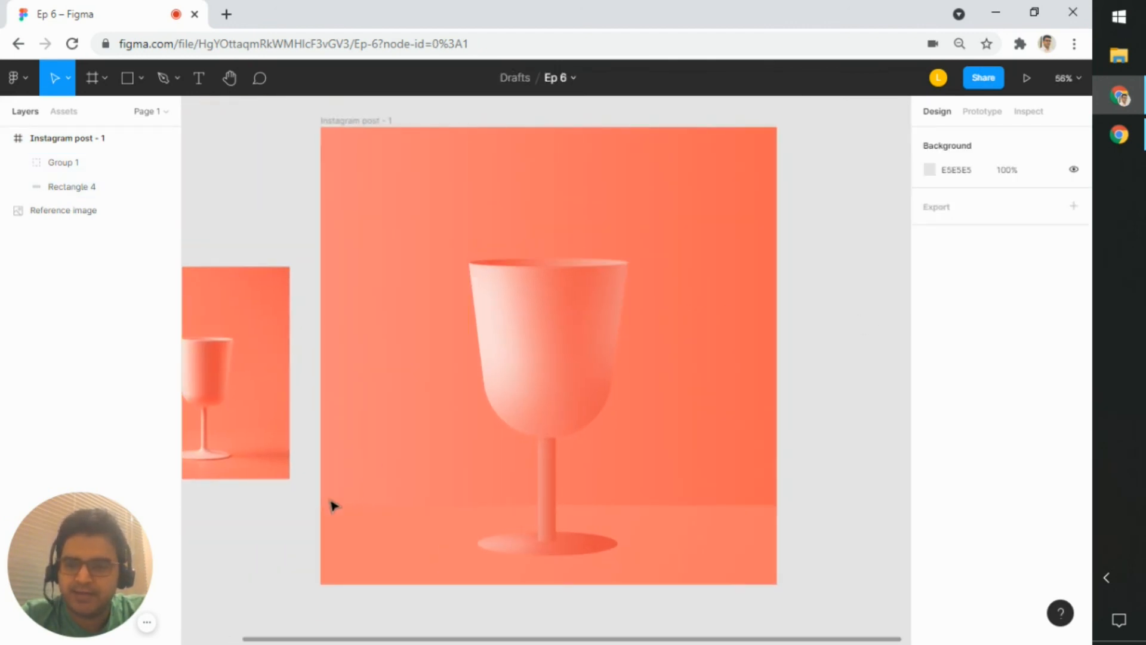
pyautogui.moveTo(246, 510); pyautogui.dragTo(328, 510)
pyautogui.click(256, 427)
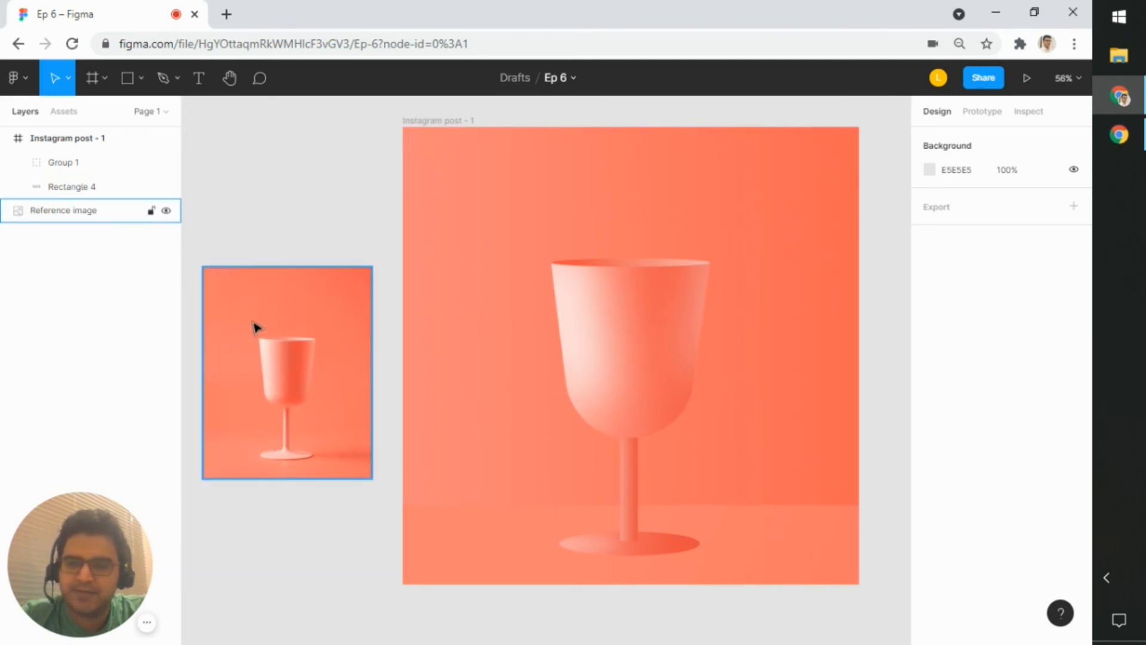
pyautogui.press('Escape')
pyautogui.moveTo(345, 200); pyautogui.dragTo(300, 209)
# Step: Inspect the linear gradient fill of the Instagram post - 1 frame's background
pyautogui.click(365, 123)
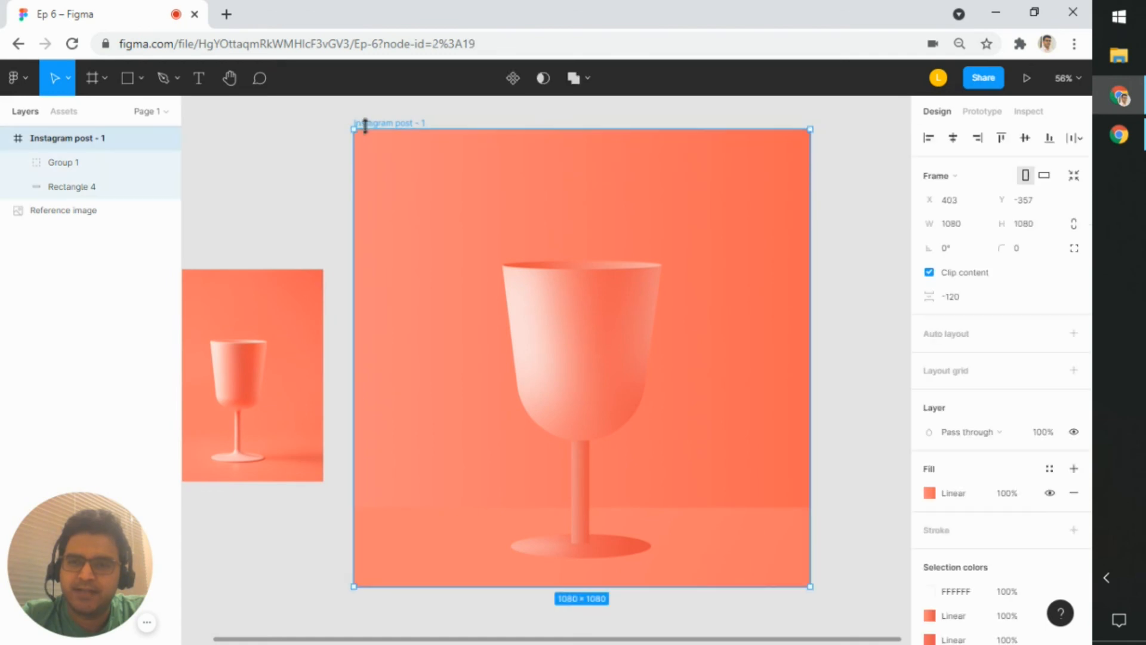
pyautogui.click(930, 494)
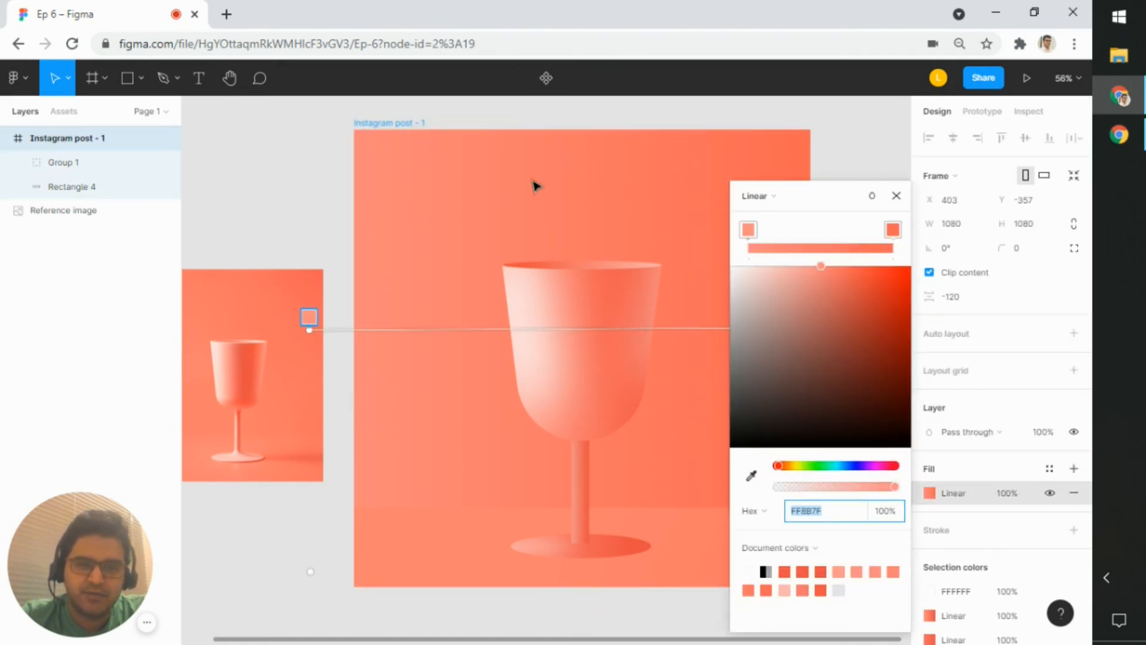
pyautogui.moveTo(811, 197); pyautogui.dragTo(872, 199)
pyautogui.moveTo(954, 197); pyautogui.dragTo(1076, 198)
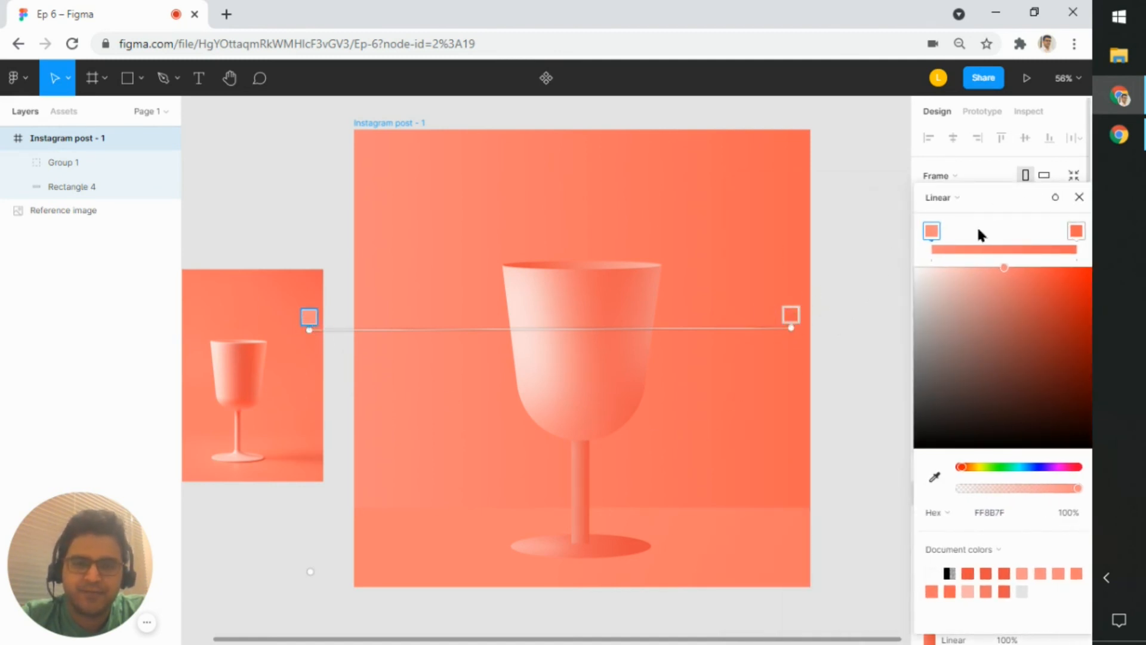
pyautogui.click(1079, 198)
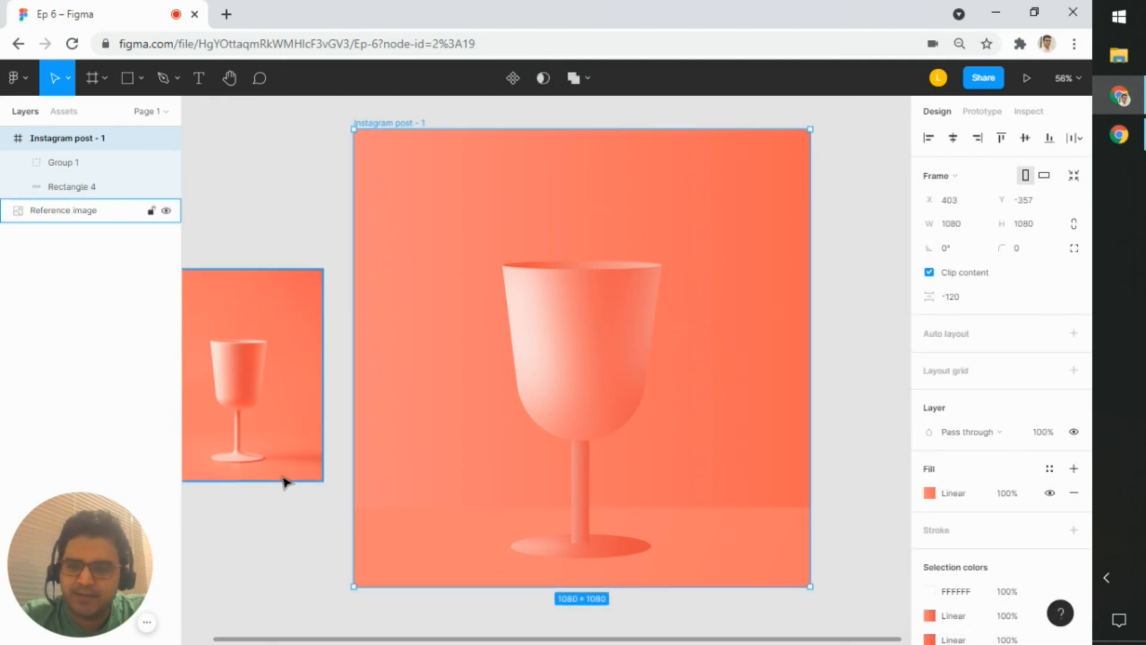
# Step: Examine the reference image up close, focusing on the glass's foot, its shadow and the surface beneath it
pyautogui.moveTo(277, 520); pyautogui.dragTo(357, 520)
pyautogui.hscroll(-2, 357, 520)
pyautogui.scroll(5, 312, 437)
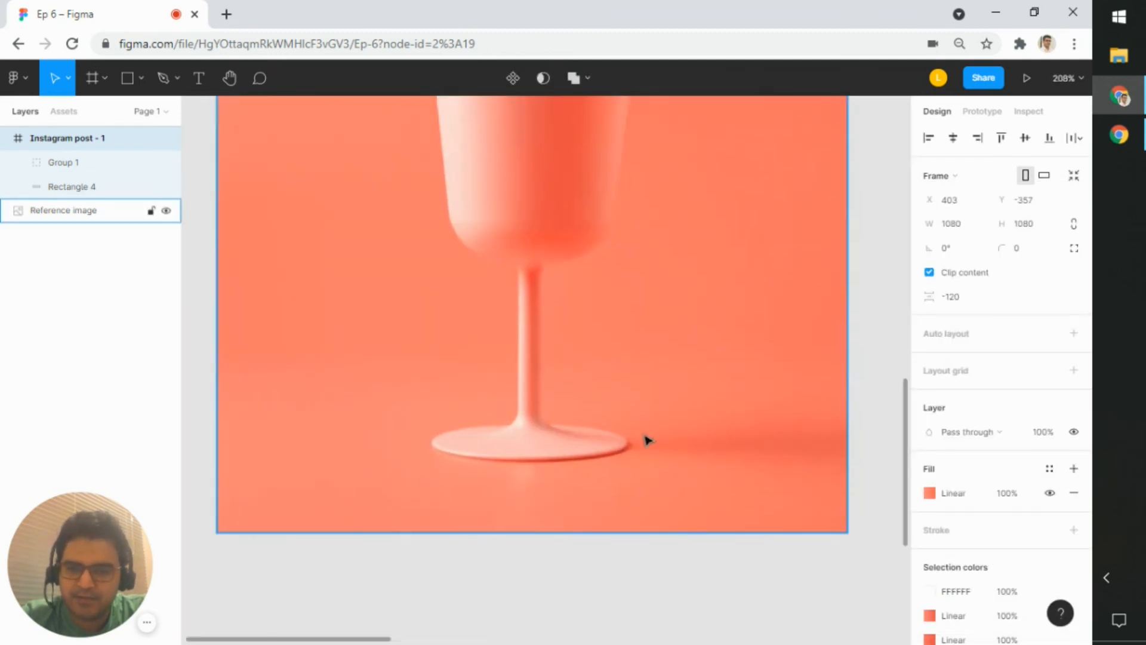
pyautogui.scroll(-5, 465, 499)
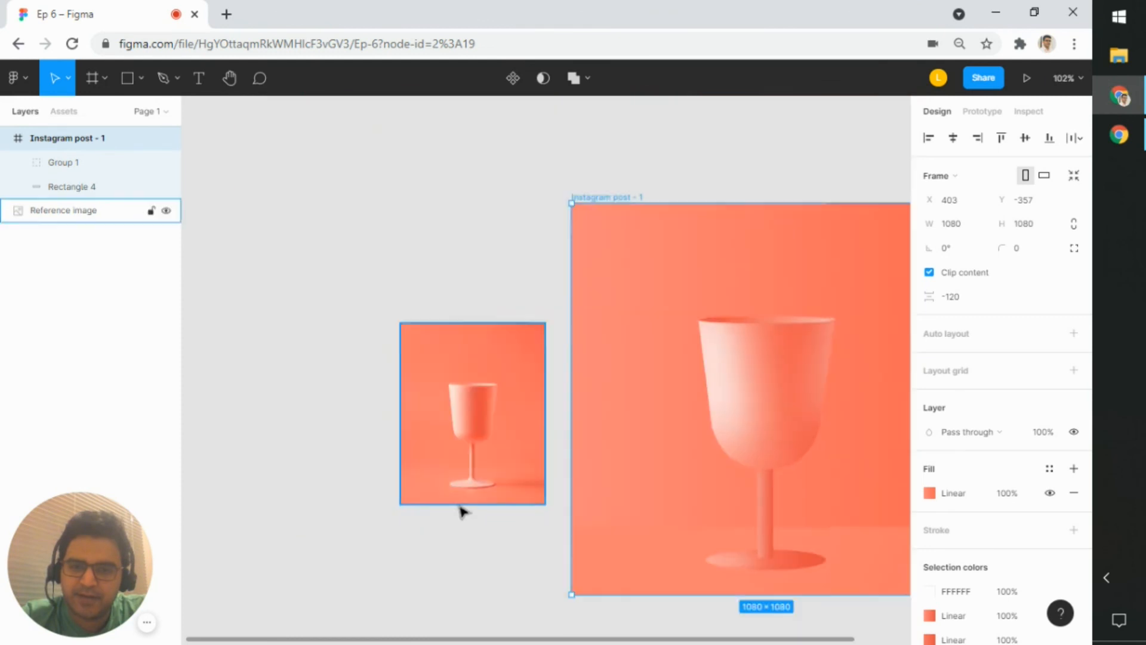
pyautogui.scroll(4, 468, 504)
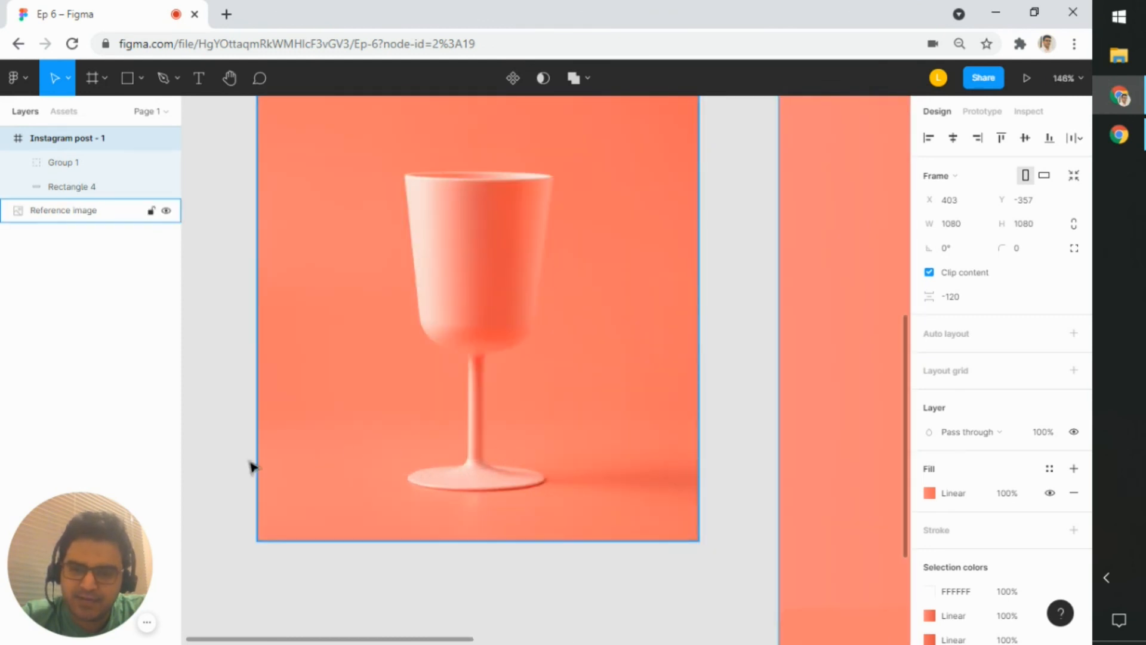
pyautogui.scroll(3, 312, 454)
pyautogui.scroll(-6, 315, 465)
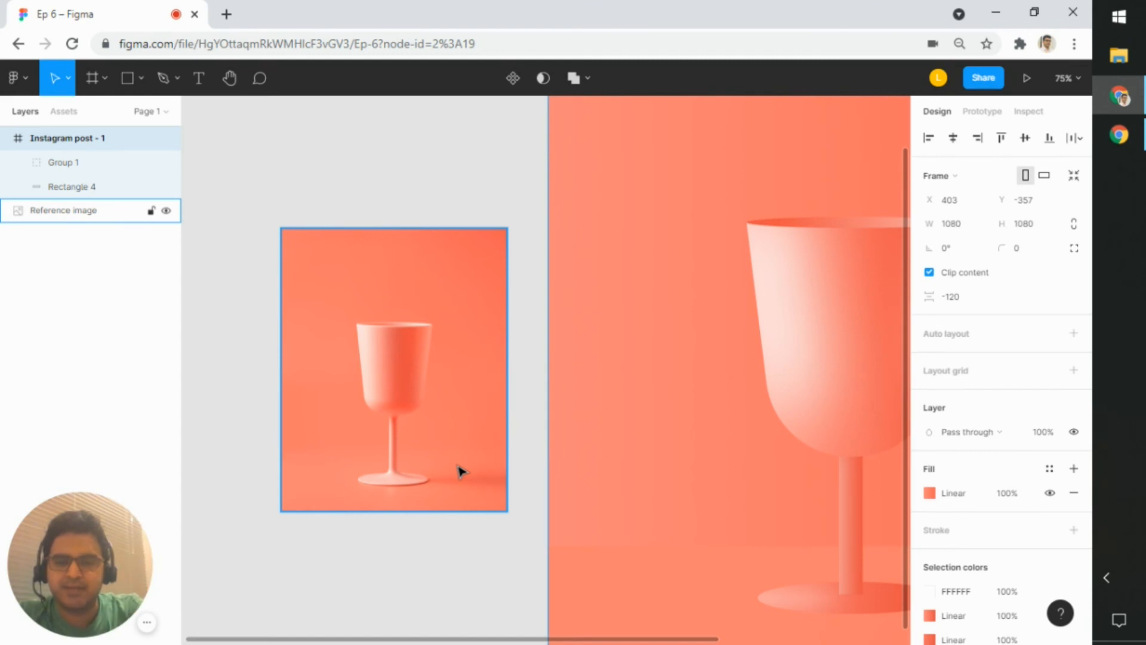
pyautogui.scroll(-1, 457, 466)
# Step: Inspect the Rectangle 4 floor surface behind the glass's foot in the Instagram post - 1 frame
pyautogui.moveTo(473, 541); pyautogui.dragTo(338, 500)
pyautogui.scroll(1, 377, 514)
pyautogui.moveTo(330, 458); pyautogui.dragTo(210, 465)
pyautogui.moveTo(880, 460); pyautogui.dragTo(811, 450)
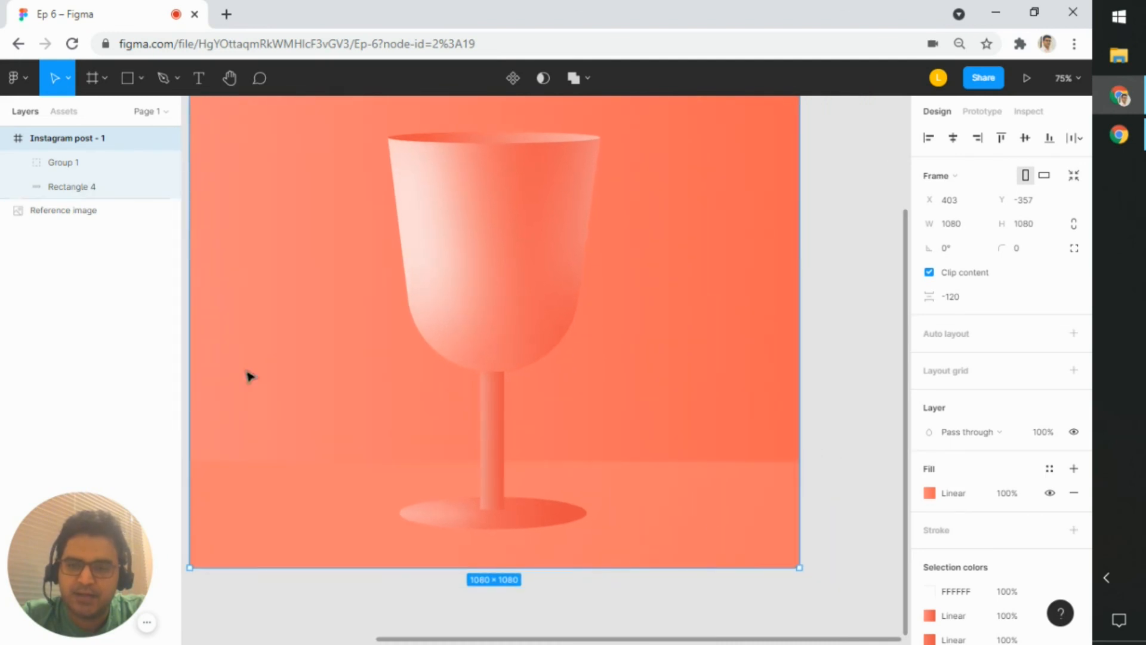
pyautogui.click(94, 191)
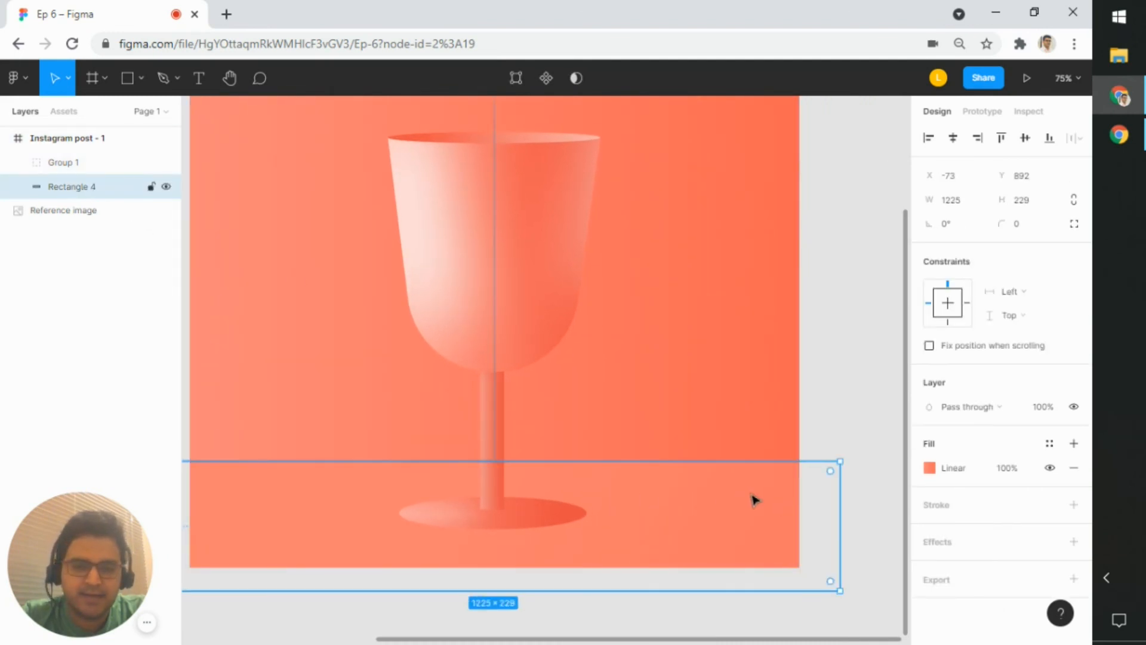
pyautogui.click(879, 407)
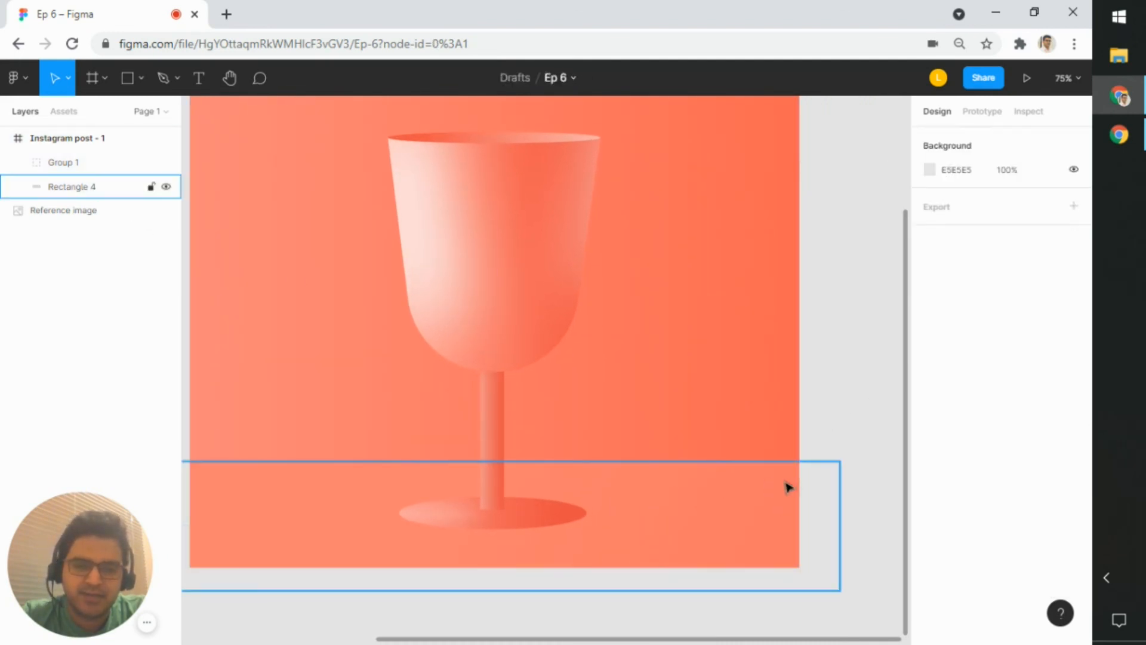
pyautogui.click(754, 507)
pyautogui.scroll(-3, 750, 507)
pyautogui.click(844, 507)
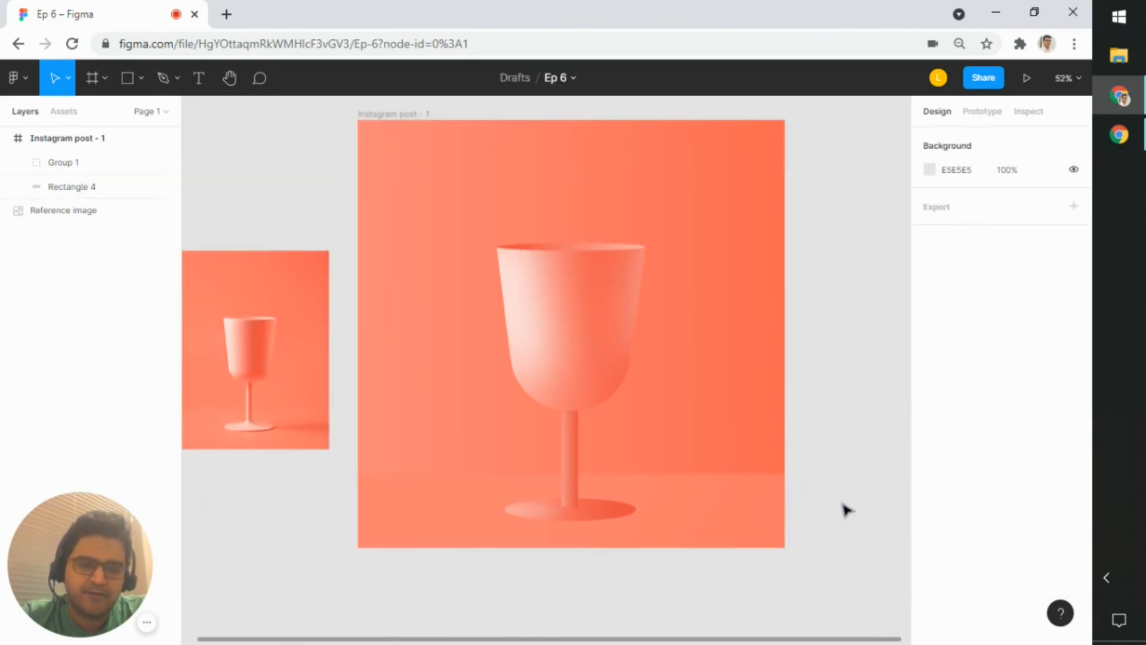
# Step: Review the finished illustration next to the reference image, with a closer look at the stem, foot and floor
pyautogui.moveTo(835, 534); pyautogui.dragTo(831, 475)
pyautogui.scroll(3, 631, 475)
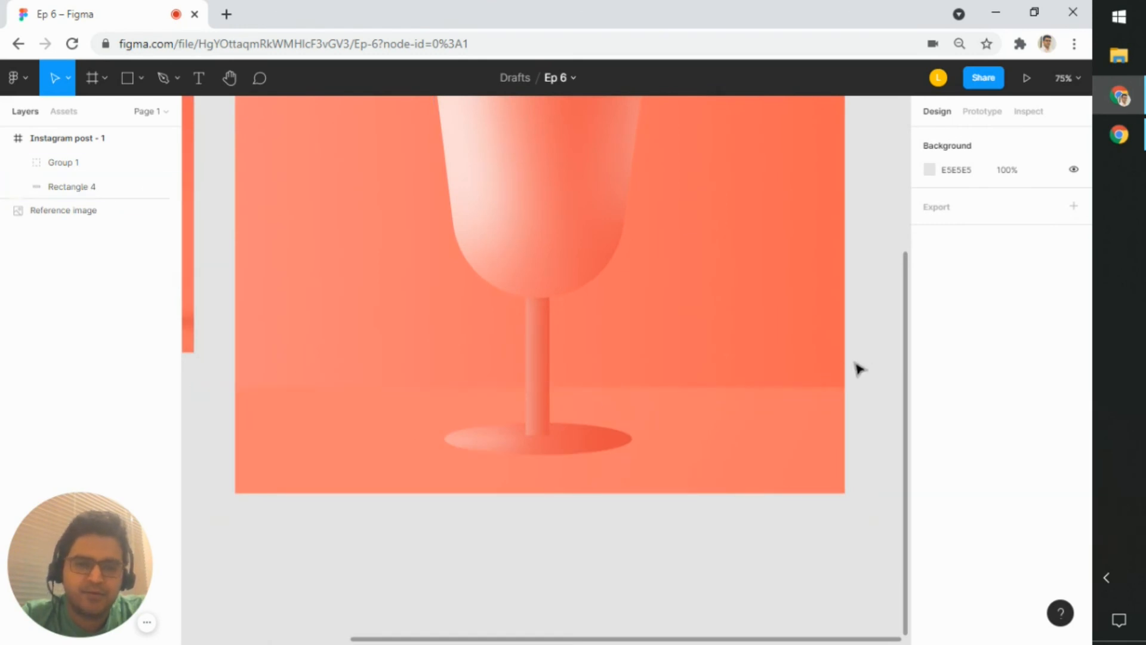
pyautogui.scroll(-3, 826, 463)
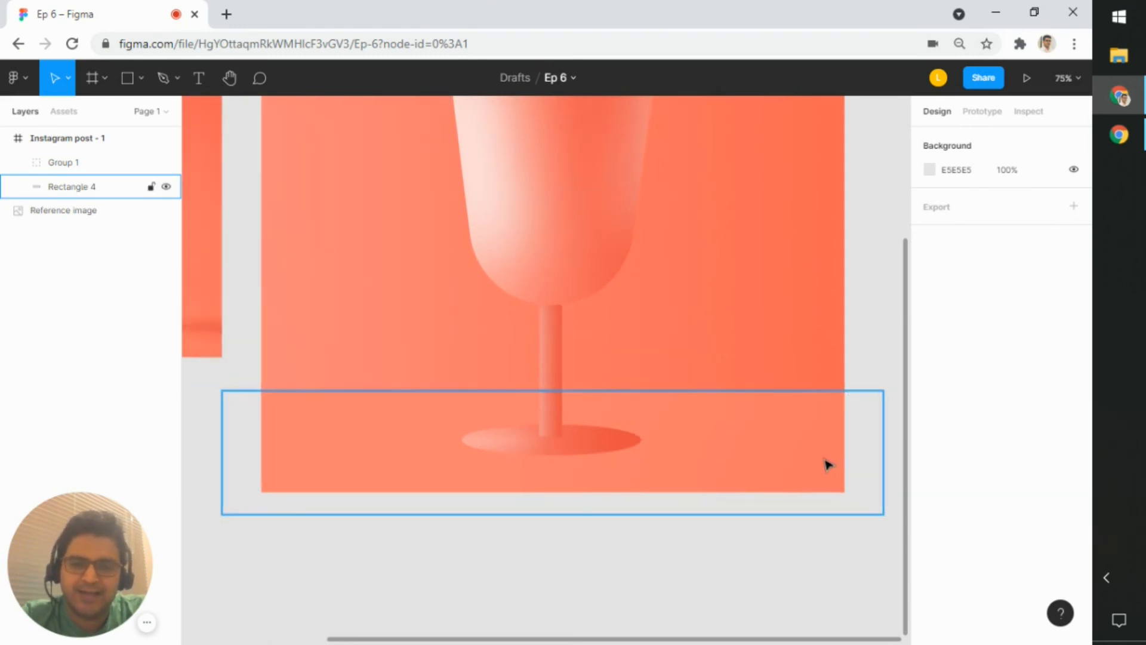
pyautogui.moveTo(804, 518); pyautogui.dragTo(763, 527)
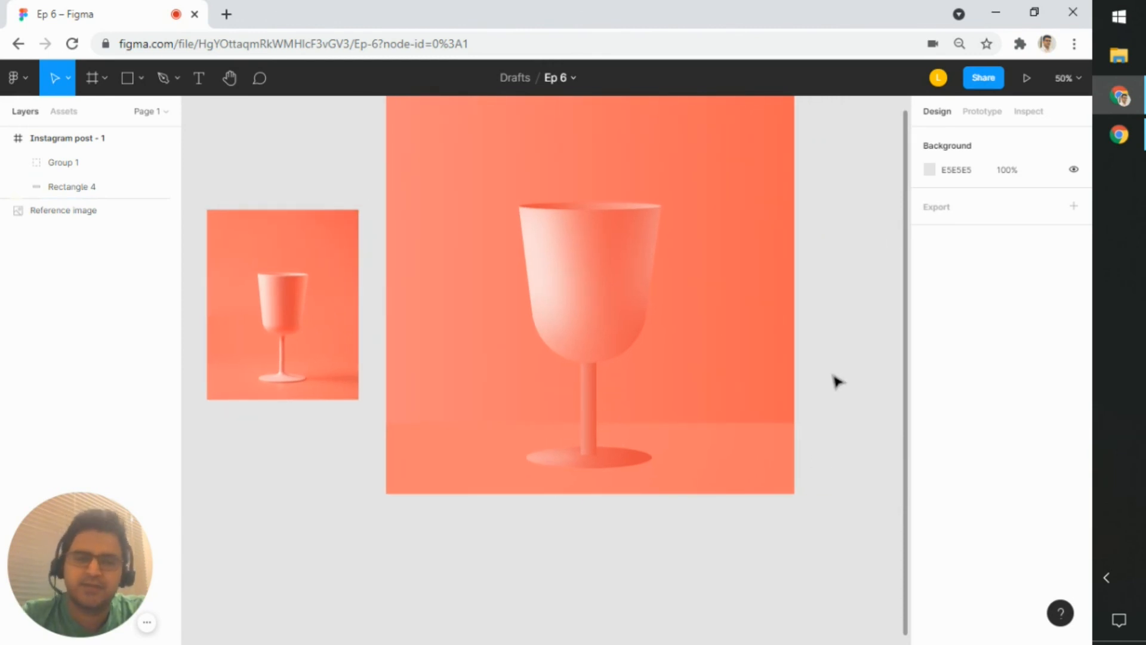
pyautogui.moveTo(827, 374); pyautogui.dragTo(808, 450)
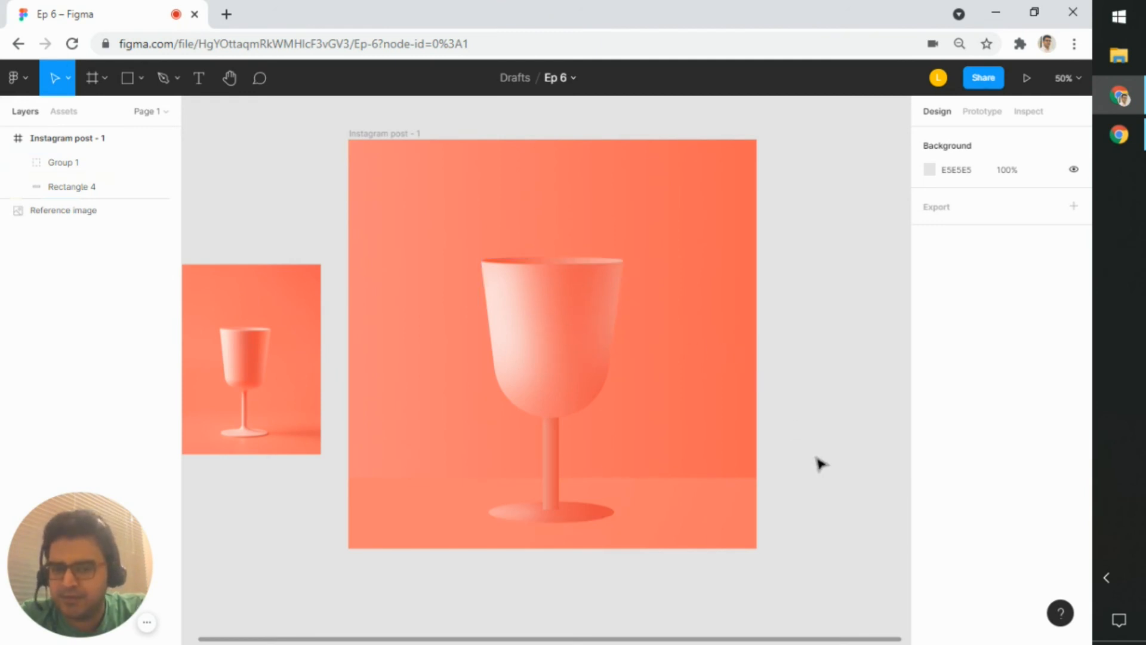
pyautogui.moveTo(824, 463); pyautogui.dragTo(876, 408)
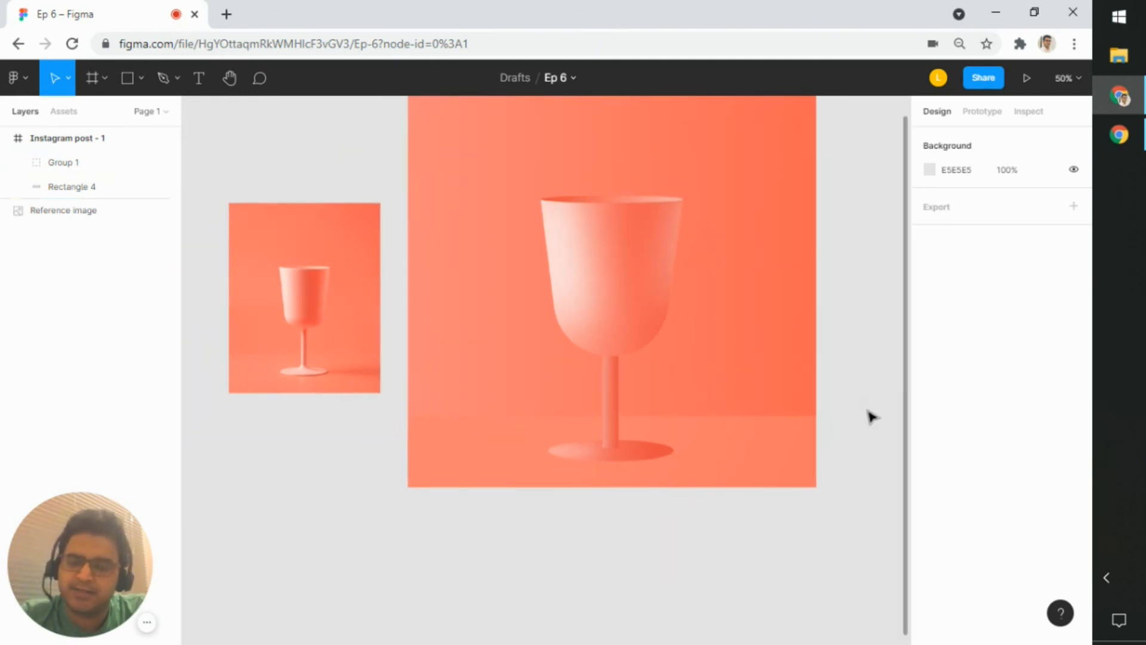
pyautogui.scroll(-1, 869, 412)
pyautogui.moveTo(877, 349); pyautogui.dragTo(783, 442)
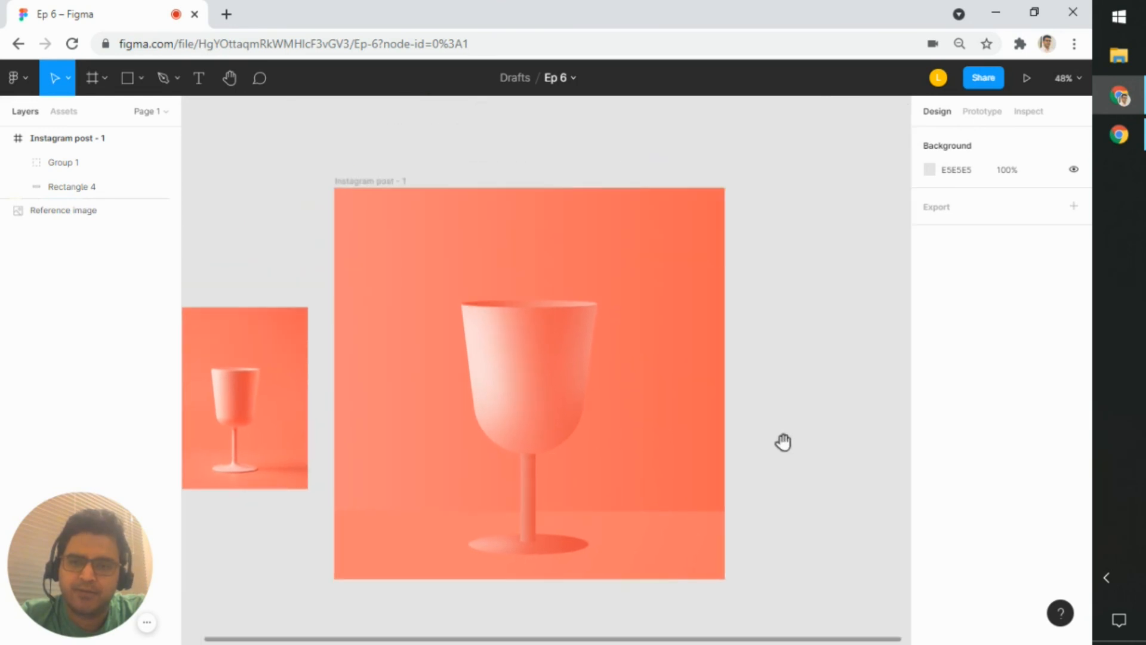
pyautogui.scroll(3, 812, 451)
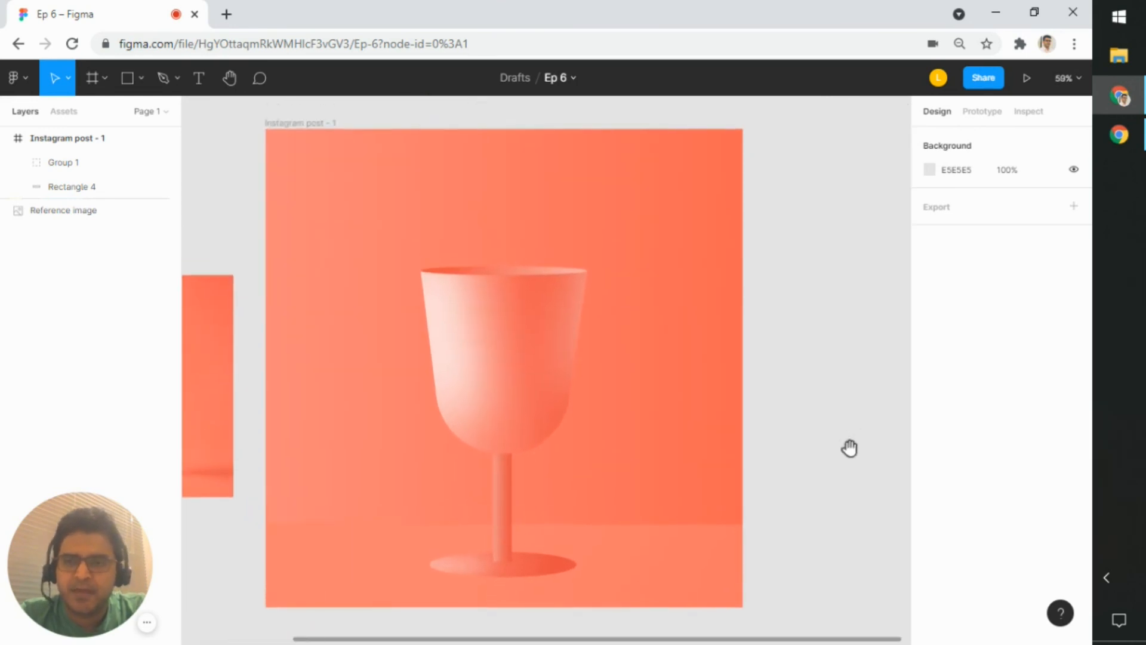